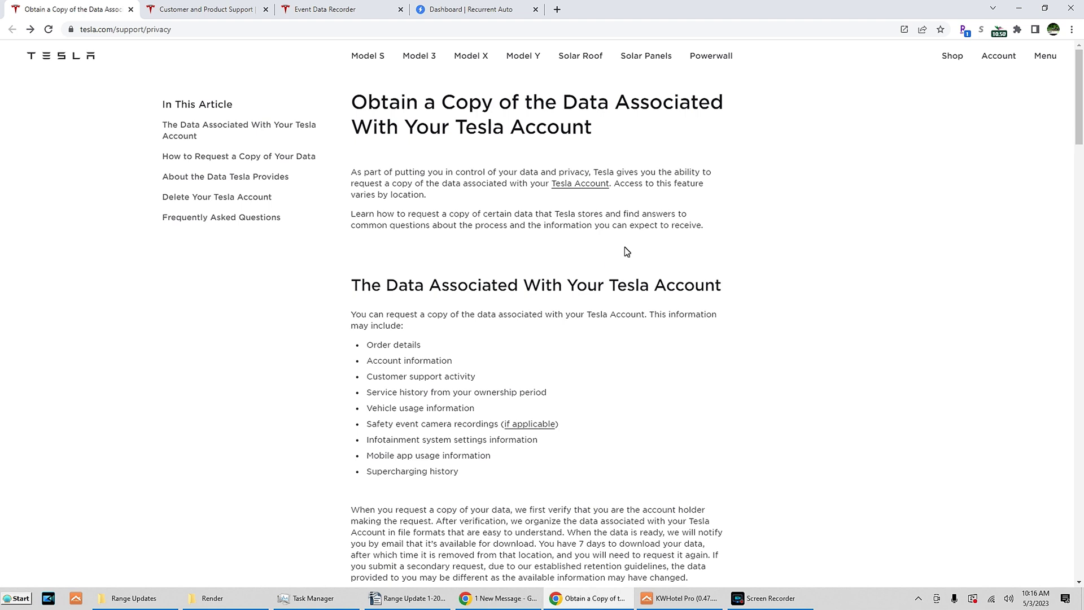
Highlight the introductory paragraphs of the data-copy article
{"action": "left_click", "coordinate": [135, 31]}
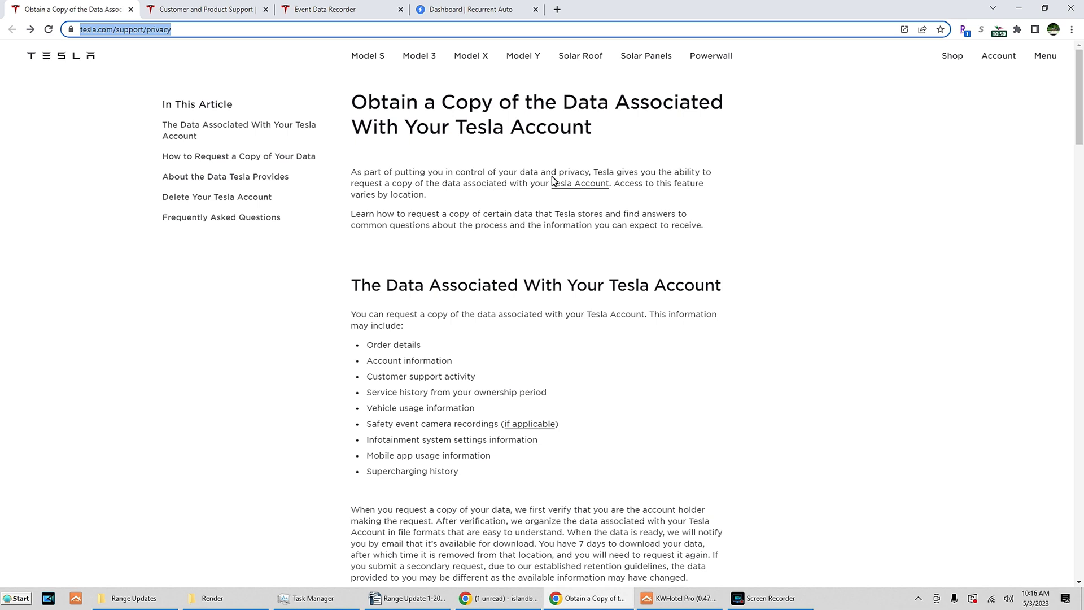
{"action": "mouse_move", "coordinate": [351, 172]}
{"action": "left_mouse_down"}
{"action": "mouse_move", "coordinate": [749, 240]}
{"action": "mouse_move", "coordinate": [774, 235]}
{"action": "left_mouse_up"}
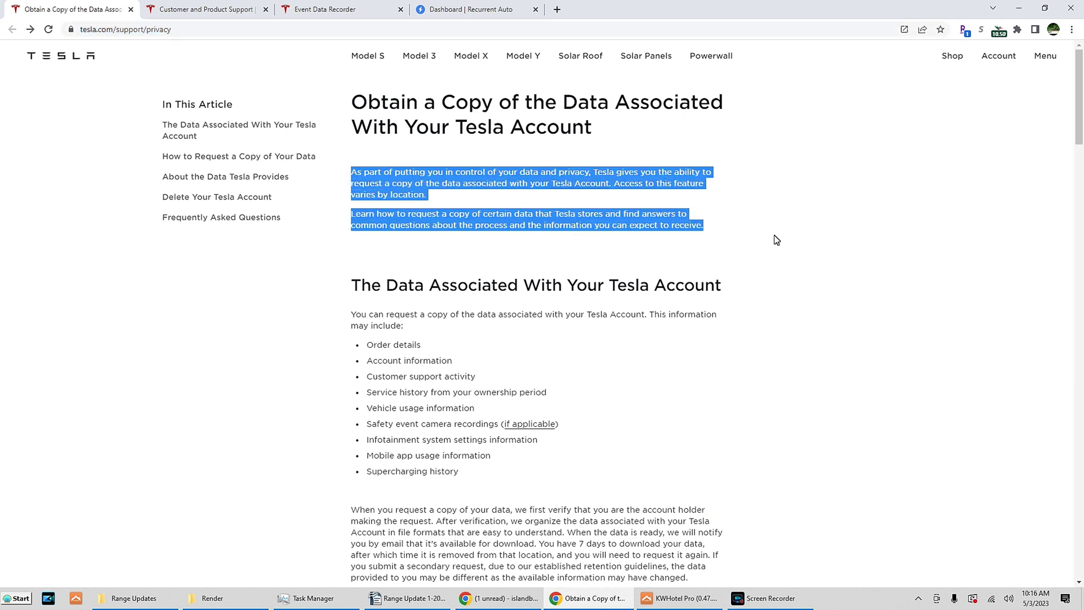
{"action": "scroll", "coordinate": [756, 371], "scroll_direction": "down", "scroll_amount": 1}
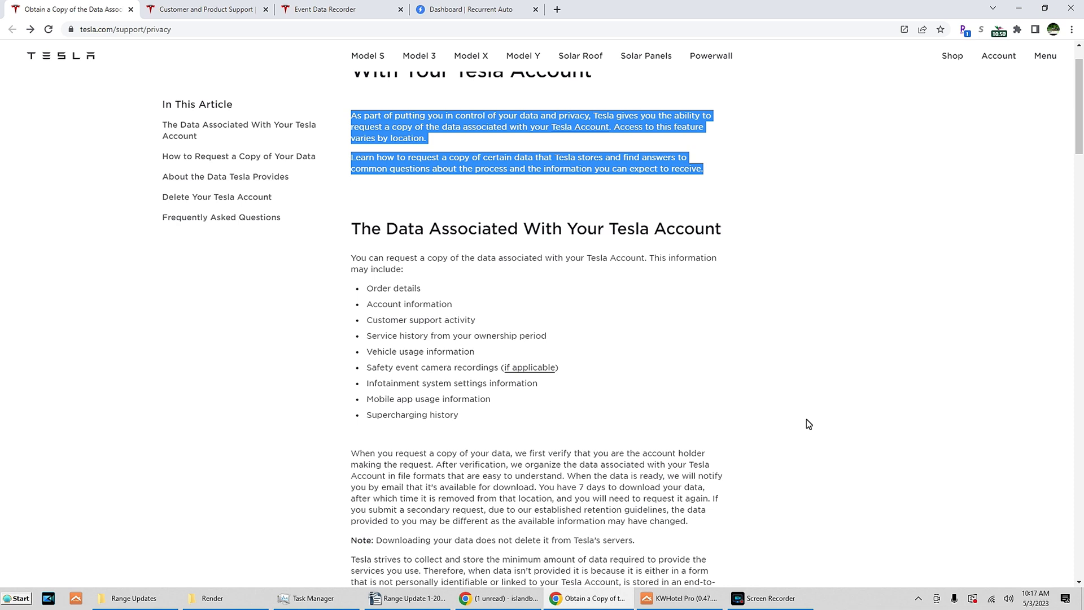
{"action": "scroll", "coordinate": [807, 419], "scroll_direction": "down", "scroll_amount": 1}
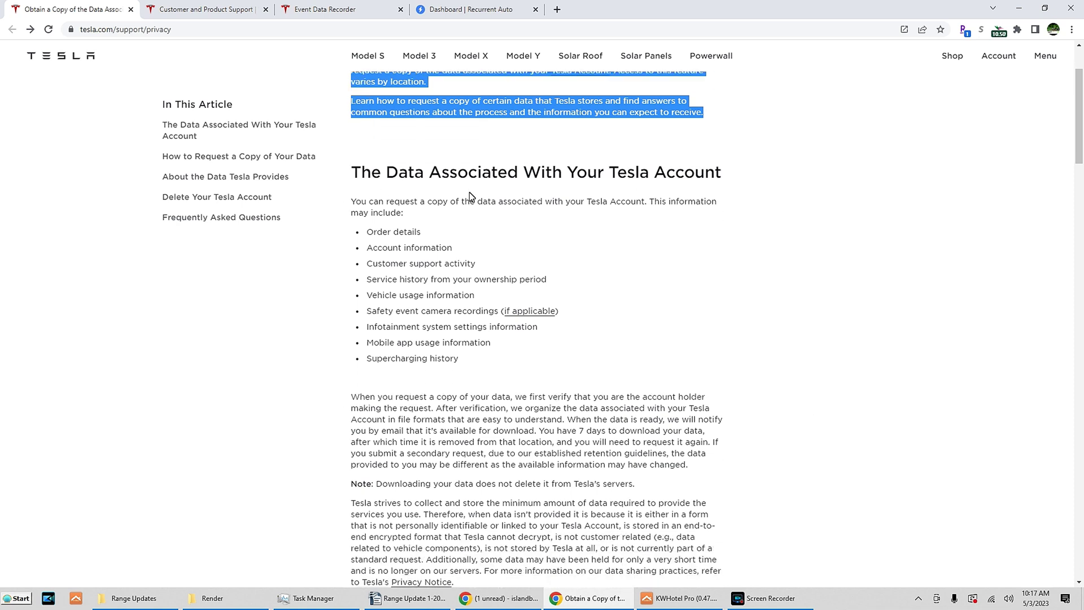
{"action": "scroll", "coordinate": [666, 279], "scroll_direction": "down", "scroll_amount": 1}
{"action": "scroll", "coordinate": [650, 280], "scroll_direction": "down", "scroll_amount": 1}
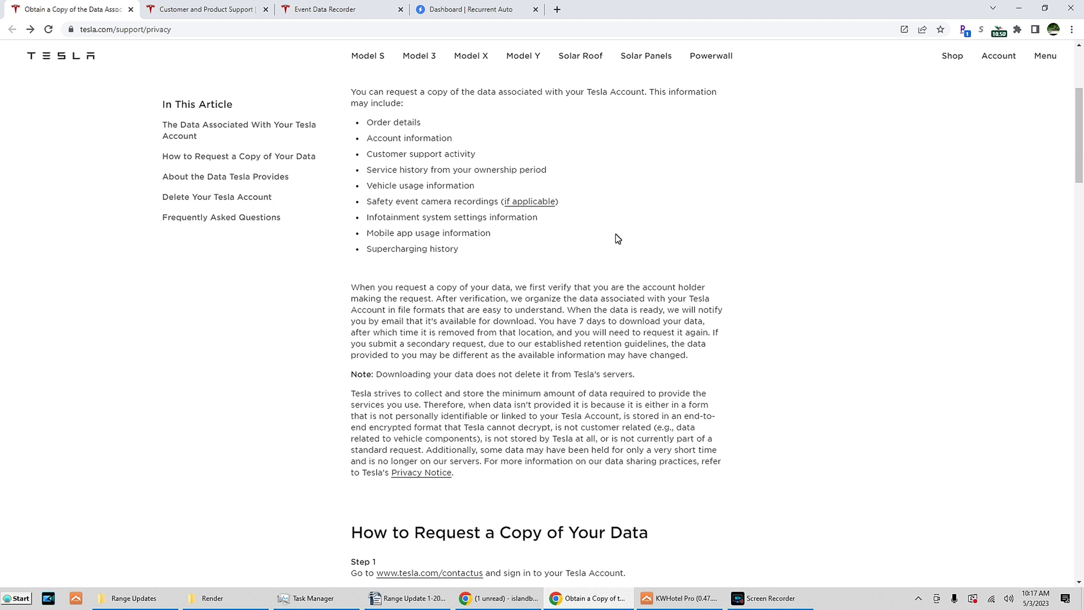
{"action": "scroll", "coordinate": [616, 234], "scroll_direction": "up", "scroll_amount": 1}
{"action": "left_click_drag", "start_coordinate": [352, 115], "coordinate": [570, 301]}
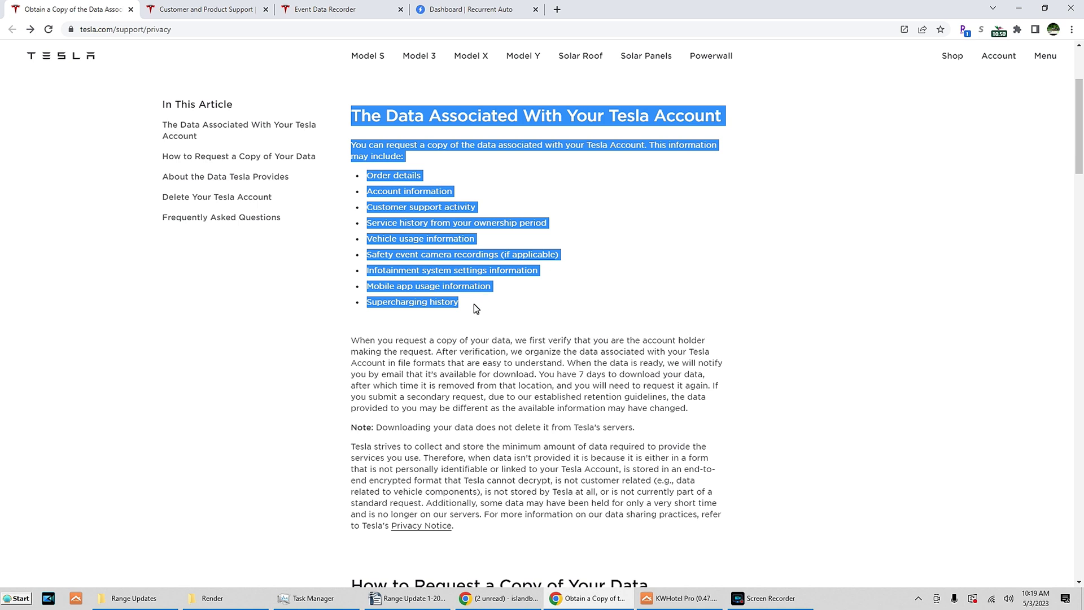
{"action": "scroll", "coordinate": [474, 304], "scroll_direction": "down", "scroll_amount": 1}
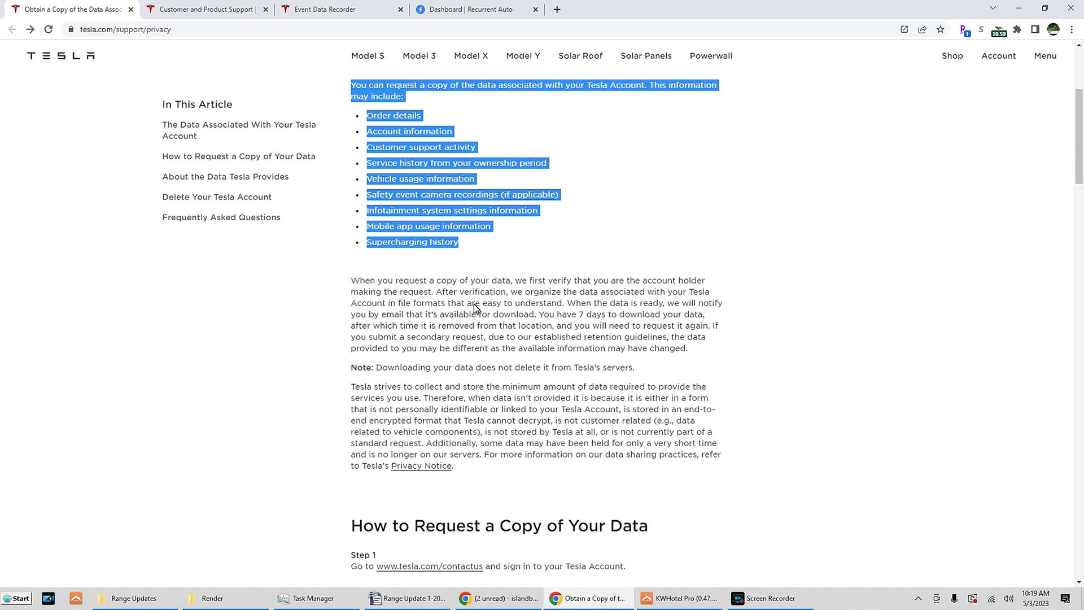
{"action": "scroll", "coordinate": [473, 304], "scroll_direction": "down", "scroll_amount": 1}
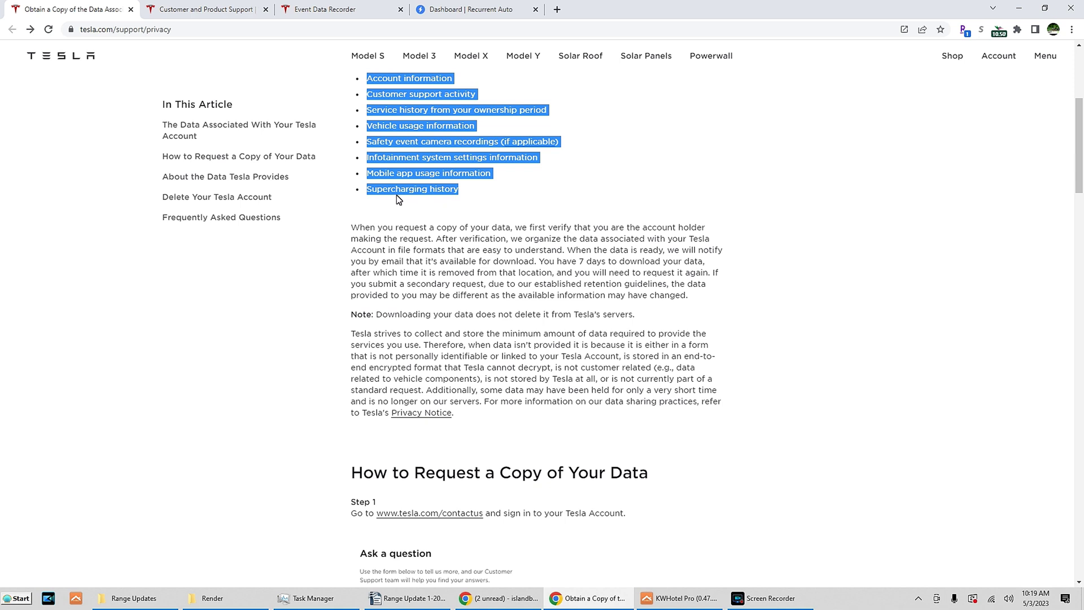
{"action": "scroll", "coordinate": [375, 214], "scroll_direction": "down", "scroll_amount": 2}
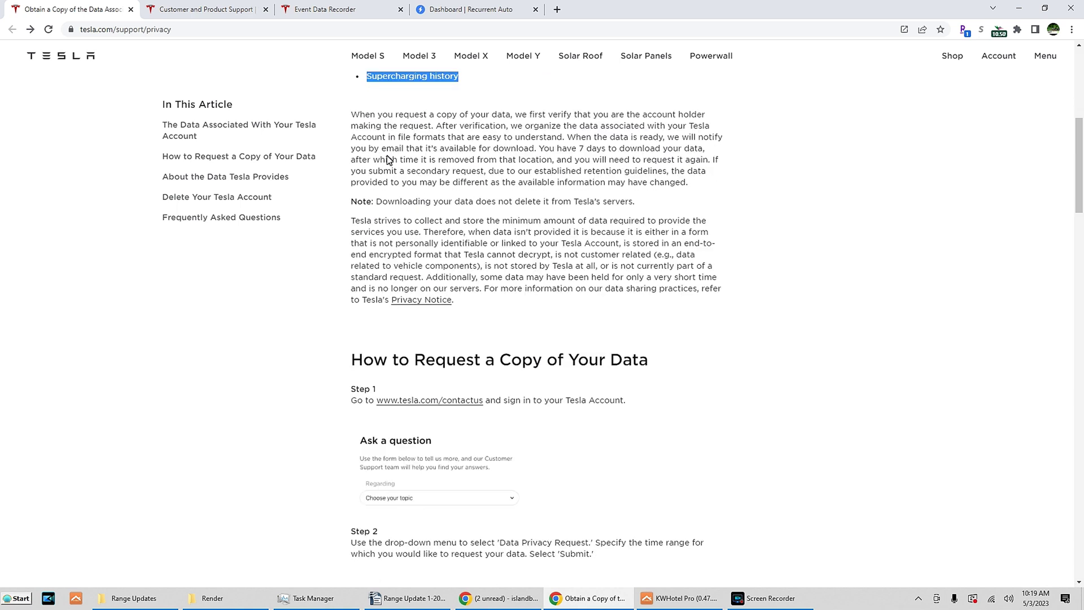
Highlight the text from 'When you request a copy of your data' through 'Privacy Notice.'
{"action": "left_click_drag", "start_coordinate": [353, 108], "coordinate": [538, 303]}
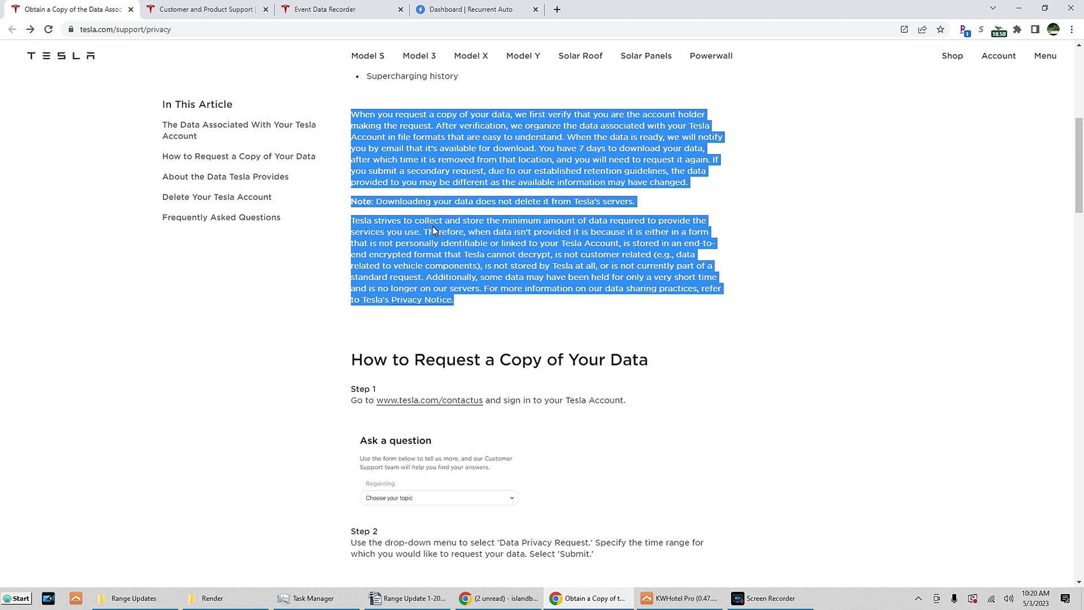
{"action": "scroll", "coordinate": [512, 299], "scroll_direction": "down", "scroll_amount": 1}
{"action": "scroll", "coordinate": [512, 299], "scroll_direction": "down", "scroll_amount": 1}
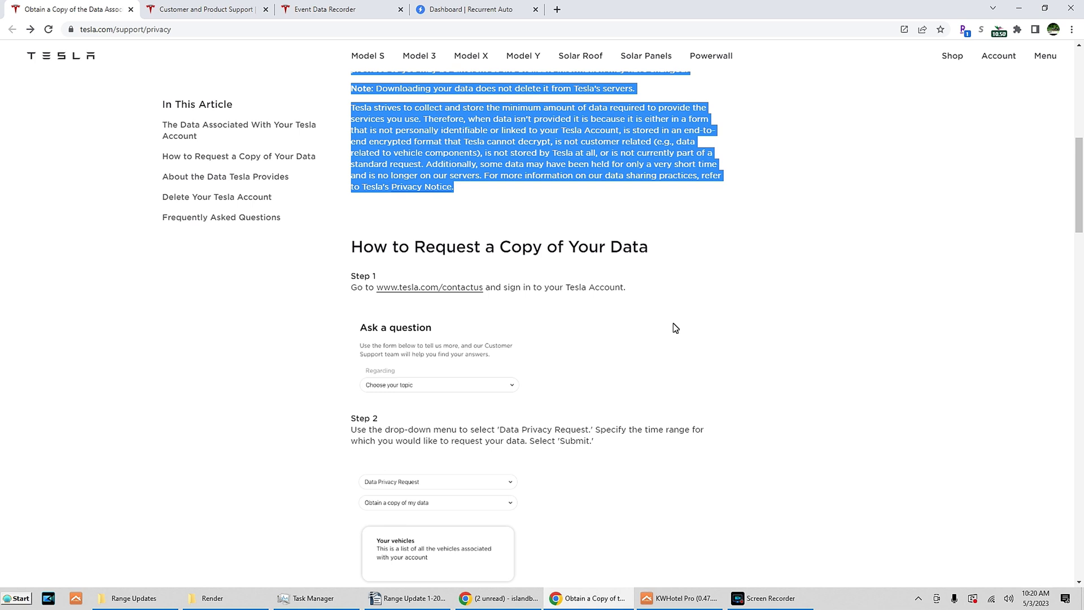
{"action": "scroll", "coordinate": [674, 323], "scroll_direction": "down", "scroll_amount": 1}
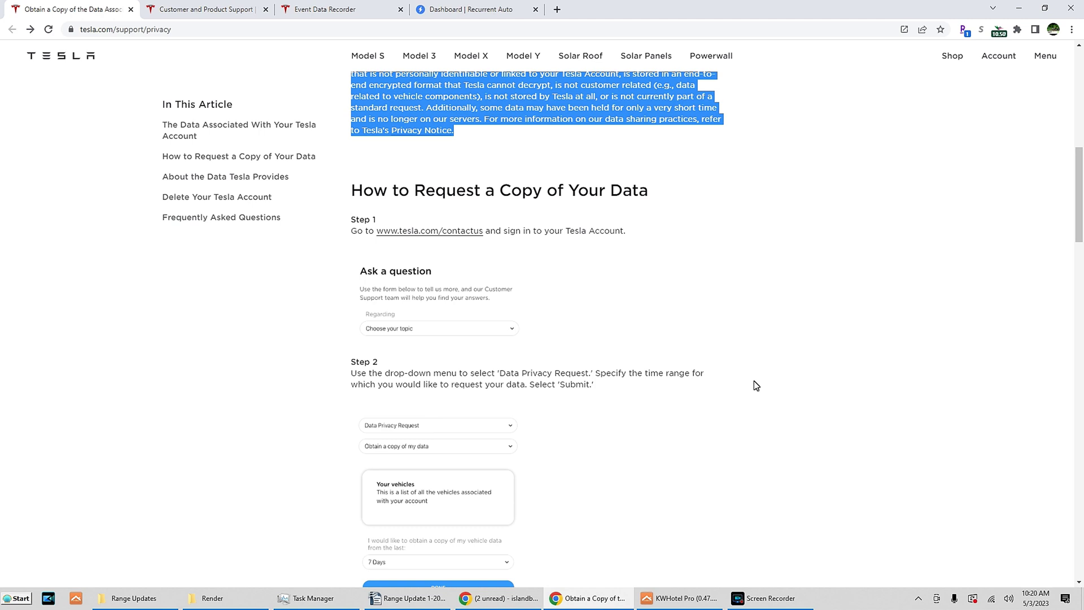
{"action": "scroll", "coordinate": [749, 385], "scroll_direction": "down", "scroll_amount": 1}
{"action": "scroll", "coordinate": [748, 385], "scroll_direction": "up", "scroll_amount": 1}
Clear the highlight and bring up the context menu for the 'Privacy Notice' link
{"action": "left_click", "coordinate": [446, 149]}
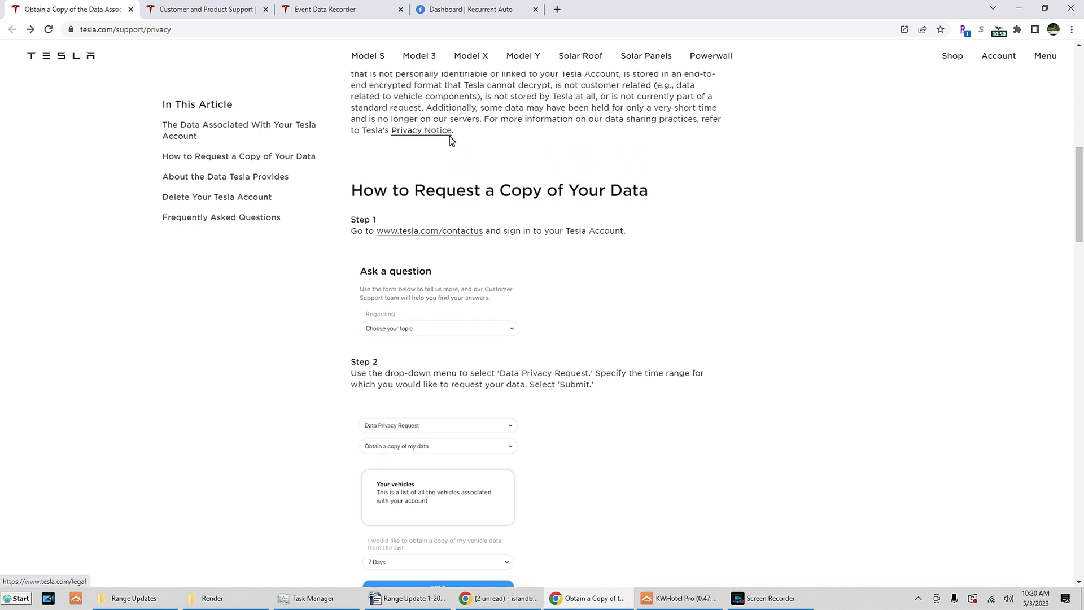
{"action": "right_click", "coordinate": [435, 133]}
Open the Privacy Notice in a new tab, skim Privacy and Legal, then return to the article
{"action": "left_click", "coordinate": [479, 139]}
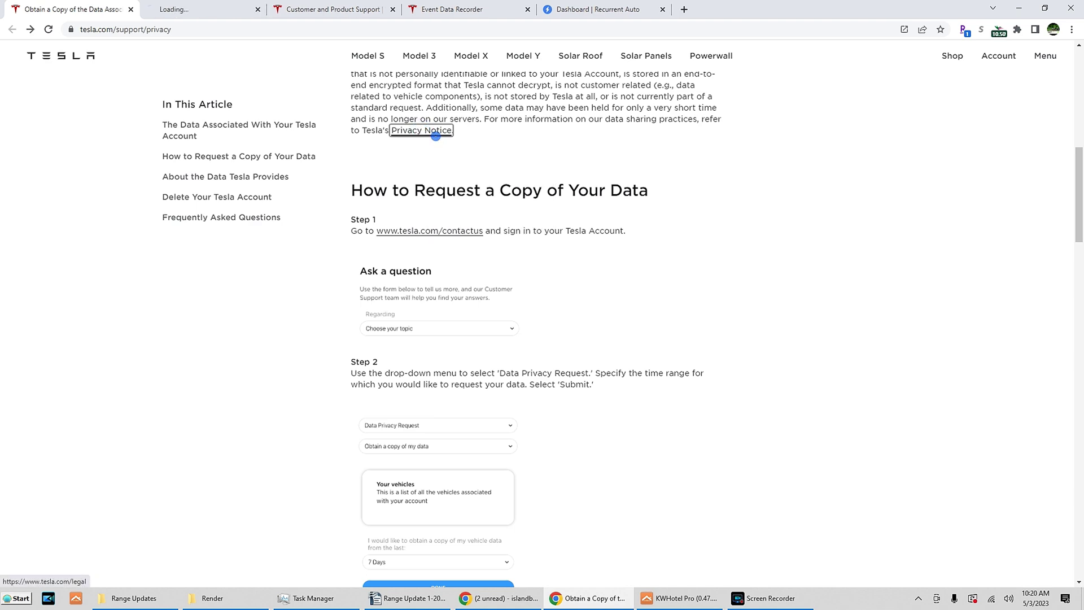
{"action": "left_click", "coordinate": [181, 9]}
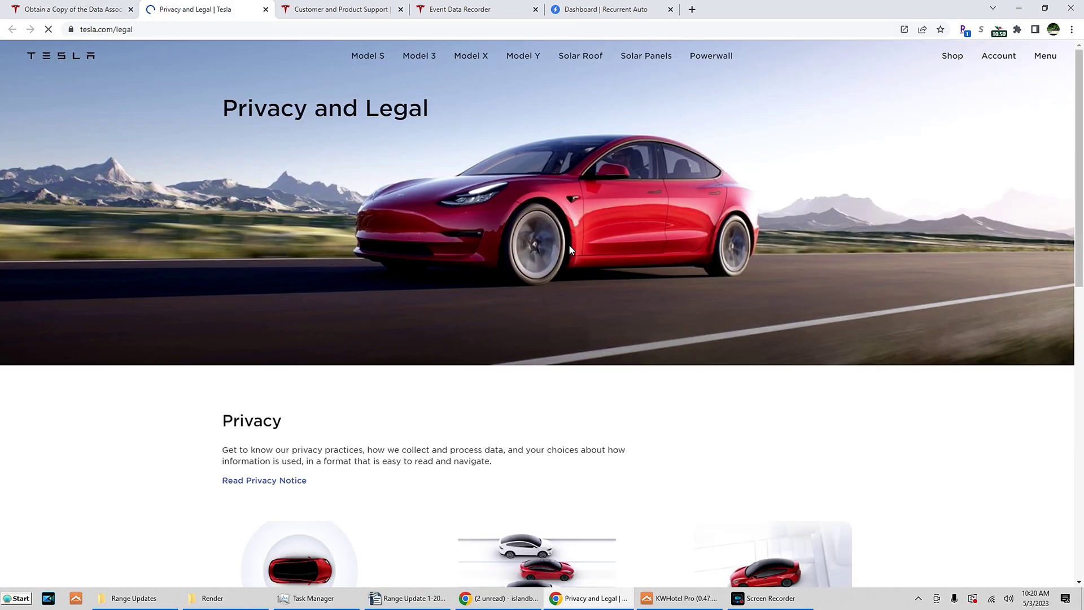
{"action": "scroll", "coordinate": [568, 244], "scroll_direction": "down", "scroll_amount": 4}
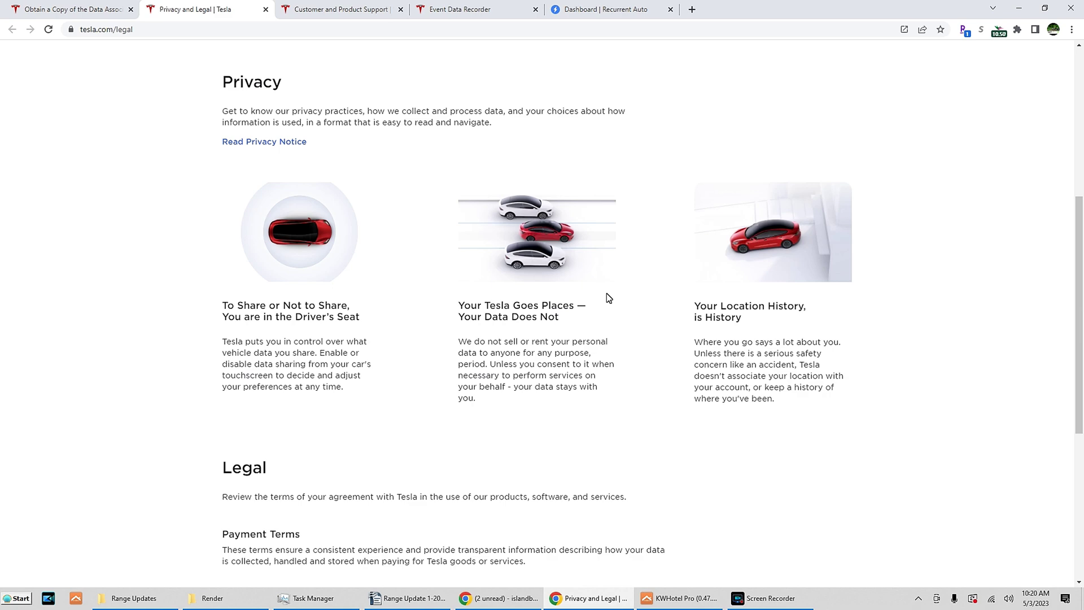
{"action": "scroll", "coordinate": [628, 320], "scroll_direction": "down", "scroll_amount": 3}
{"action": "scroll", "coordinate": [628, 321], "scroll_direction": "up", "scroll_amount": 2}
{"action": "scroll", "coordinate": [627, 321], "scroll_direction": "down", "scroll_amount": 4}
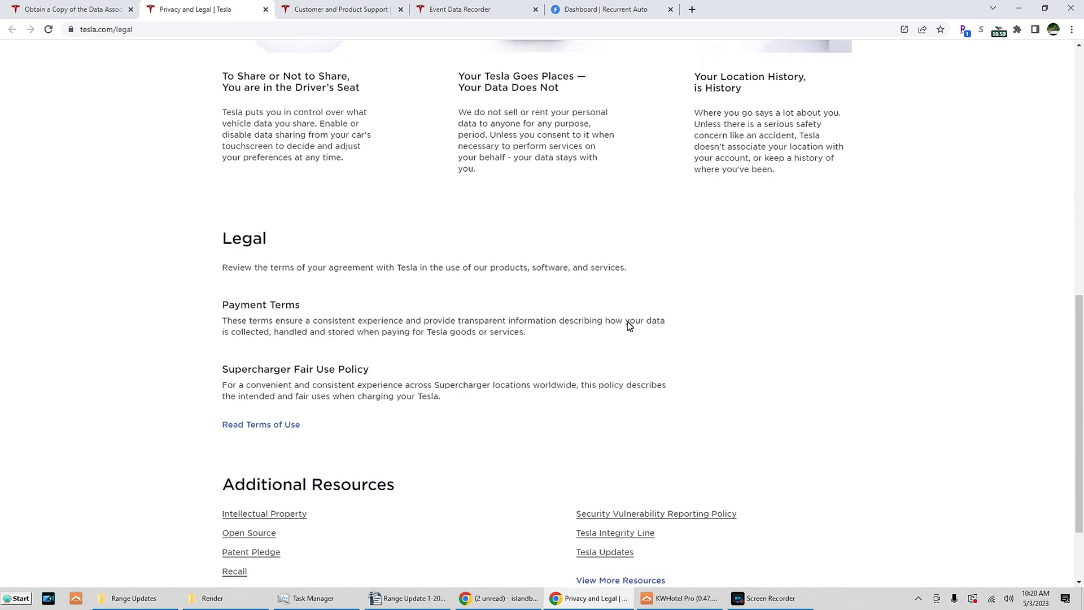
{"action": "scroll", "coordinate": [627, 321], "scroll_direction": "down", "scroll_amount": 2}
{"action": "scroll", "coordinate": [627, 320], "scroll_direction": "up", "scroll_amount": 4}
{"action": "scroll", "coordinate": [627, 321], "scroll_direction": "up", "scroll_amount": 5}
{"action": "scroll", "coordinate": [627, 321], "scroll_direction": "up", "scroll_amount": 3}
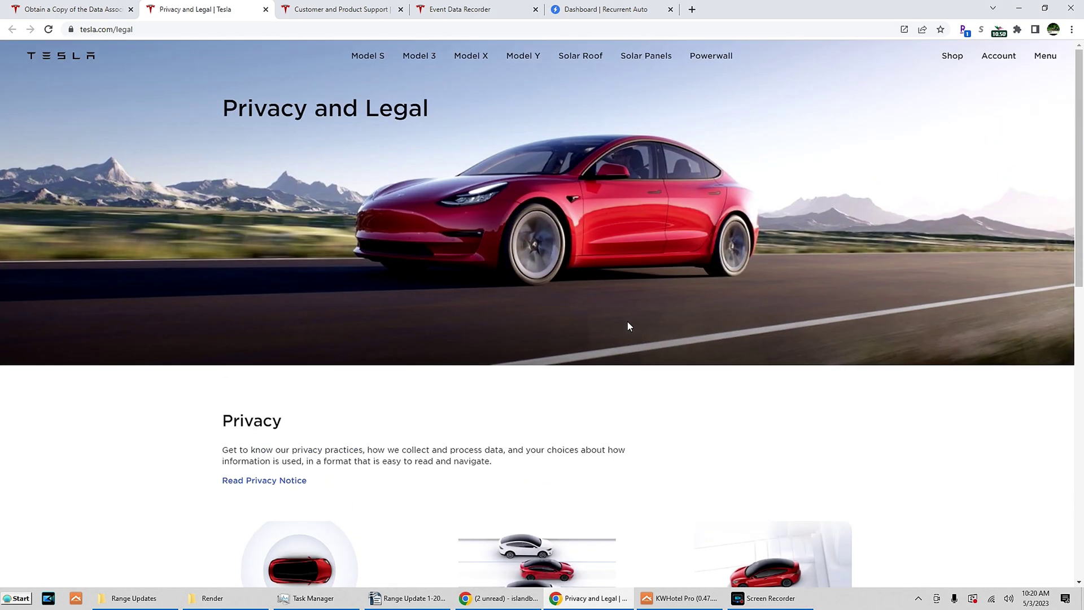
{"action": "scroll", "coordinate": [627, 321], "scroll_direction": "down", "scroll_amount": 4}
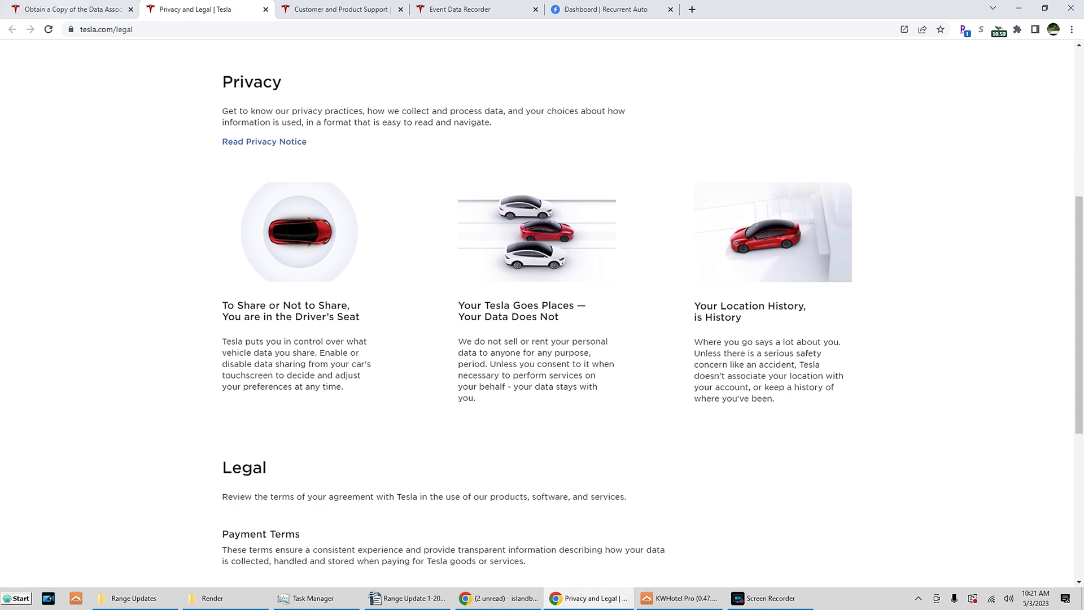
{"action": "left_click", "coordinate": [65, 12]}
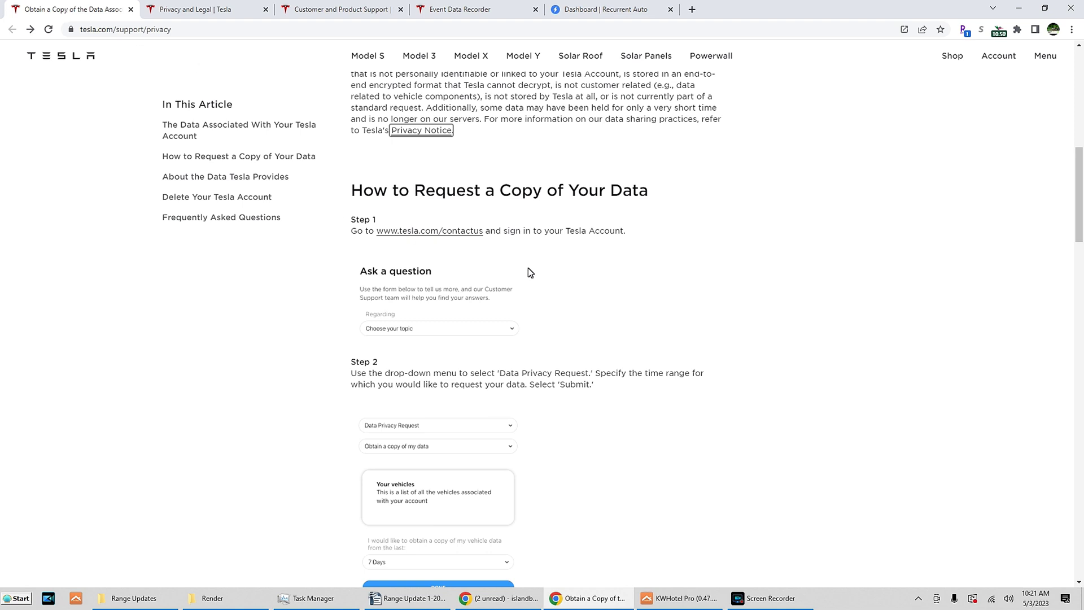
{"action": "scroll", "coordinate": [572, 273], "scroll_direction": "down", "scroll_amount": 1}
{"action": "scroll", "coordinate": [572, 273], "scroll_direction": "down", "scroll_amount": 1}
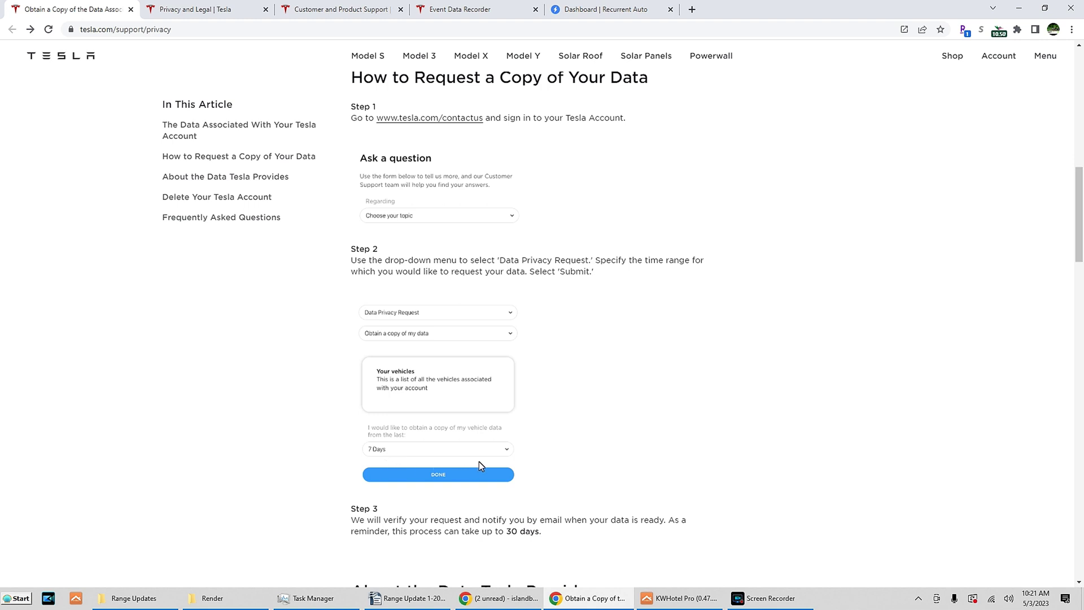
{"action": "scroll", "coordinate": [430, 500], "scroll_direction": "down", "scroll_amount": 2}
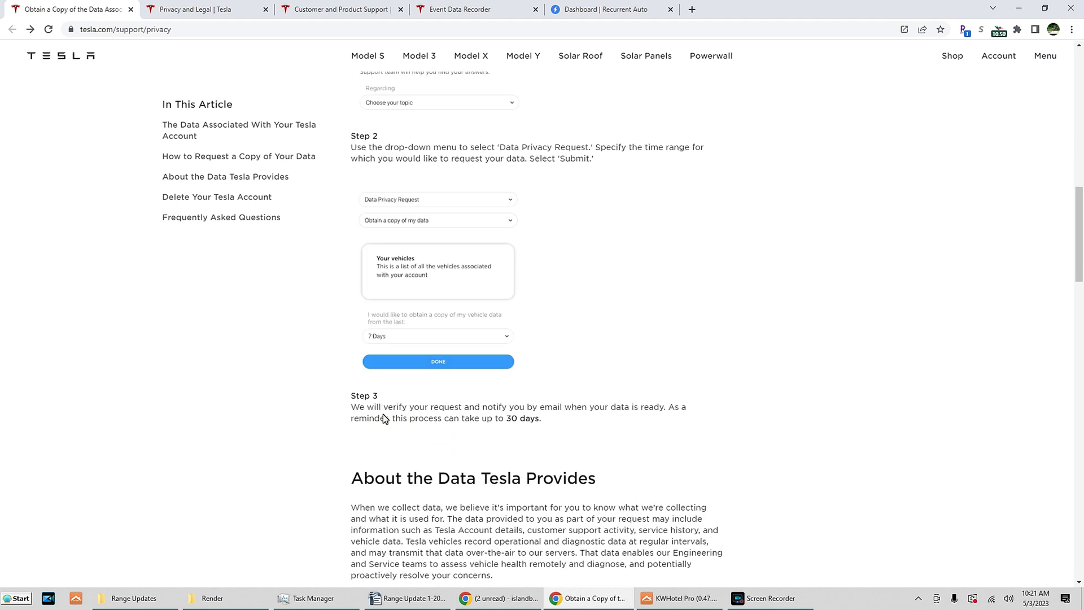
{"action": "scroll", "coordinate": [500, 425], "scroll_direction": "down", "scroll_amount": 1}
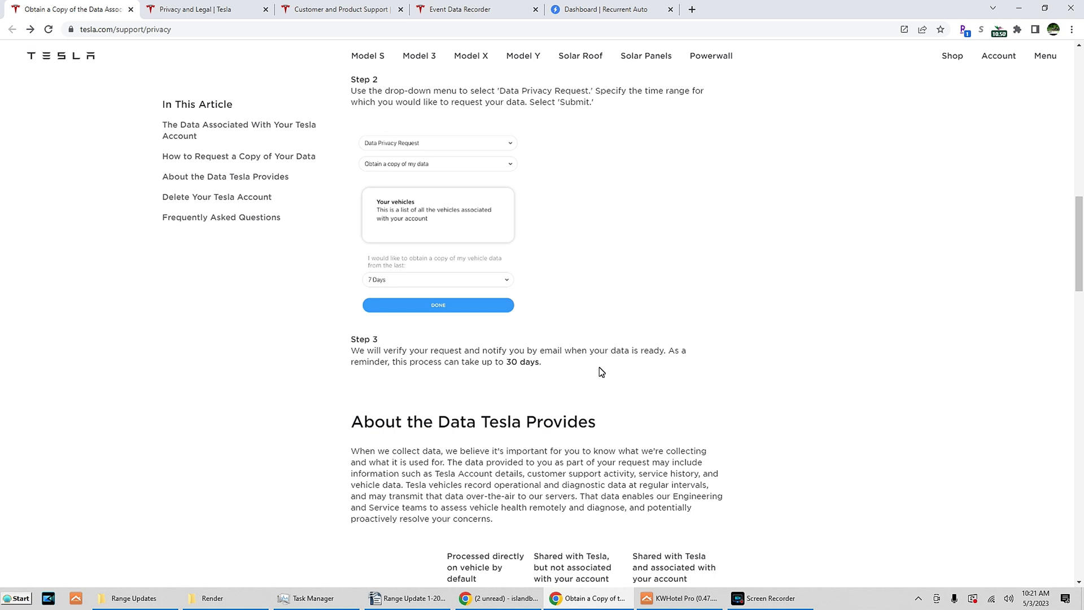
{"action": "scroll", "coordinate": [599, 367], "scroll_direction": "down", "scroll_amount": 2}
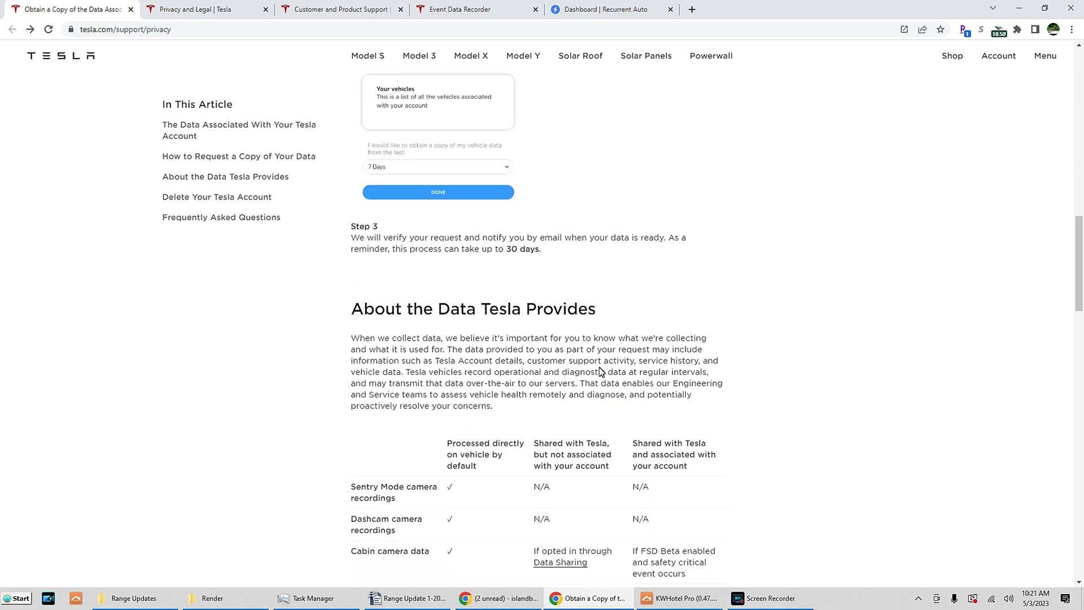
{"action": "scroll", "coordinate": [756, 387], "scroll_direction": "down", "scroll_amount": 2}
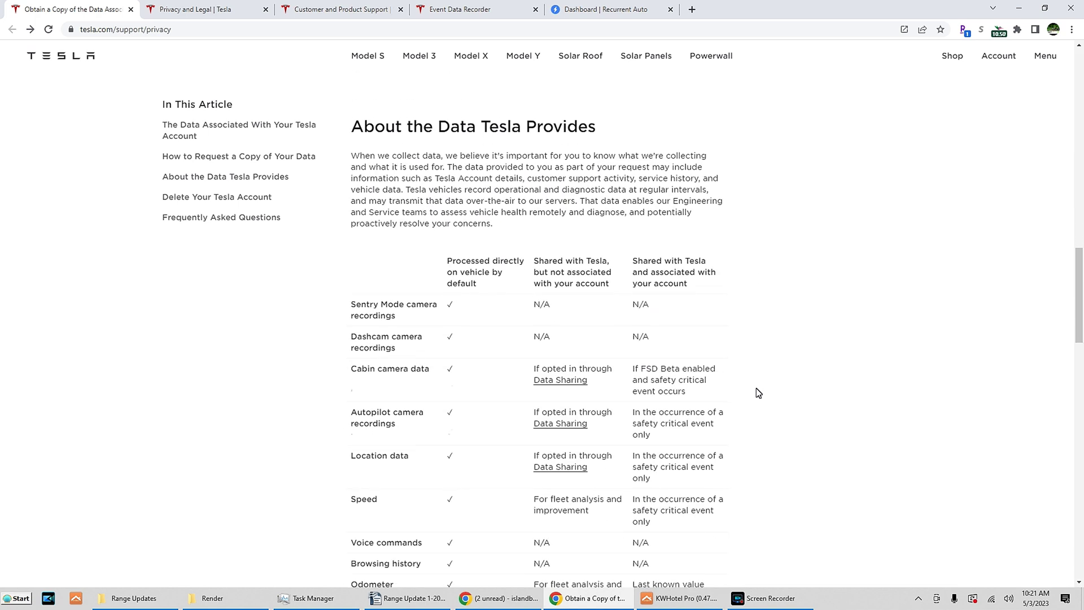
{"action": "scroll", "coordinate": [756, 388], "scroll_direction": "down", "scroll_amount": 1}
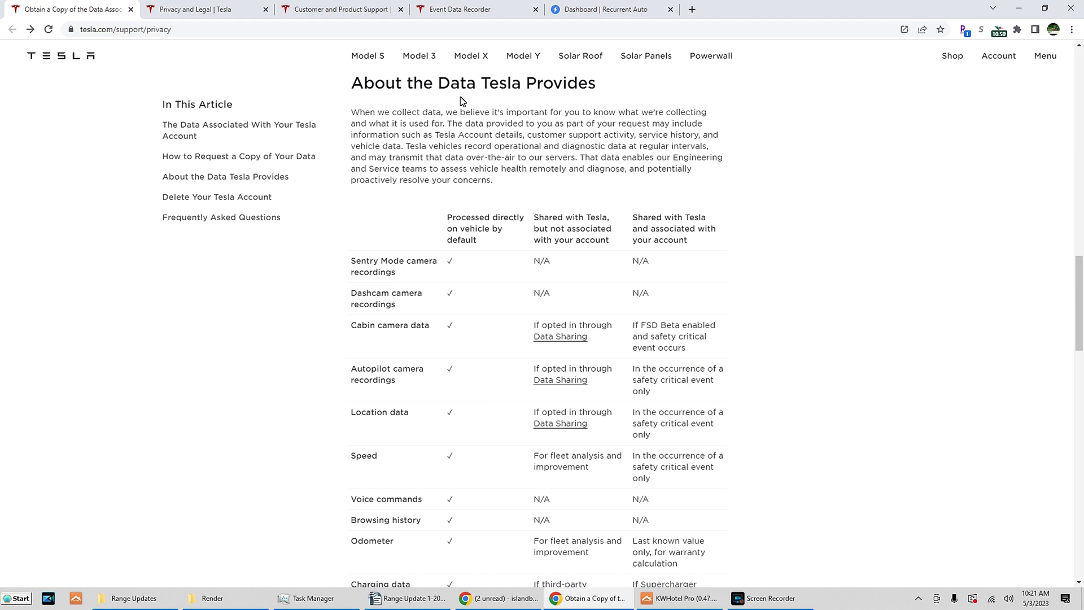
Clear the selection and read the vehicle data-sharing table down to 'Delete Your Tesla Account'
{"action": "left_click_drag", "start_coordinate": [422, 82], "coordinate": [821, 208]}
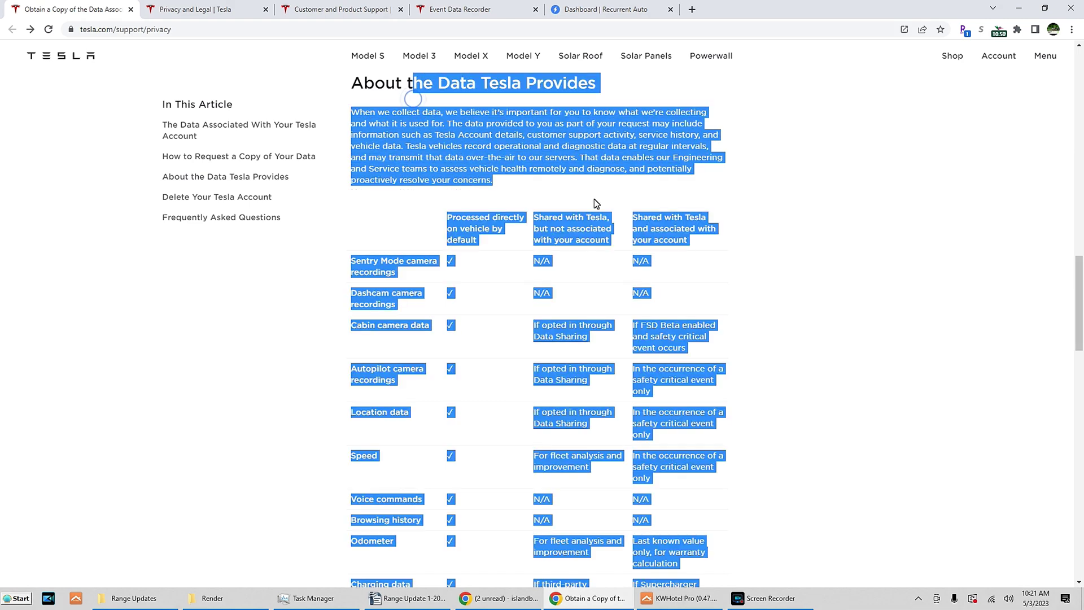
{"action": "left_click", "coordinate": [824, 207]}
{"action": "scroll", "coordinate": [750, 349], "scroll_direction": "down", "scroll_amount": 1}
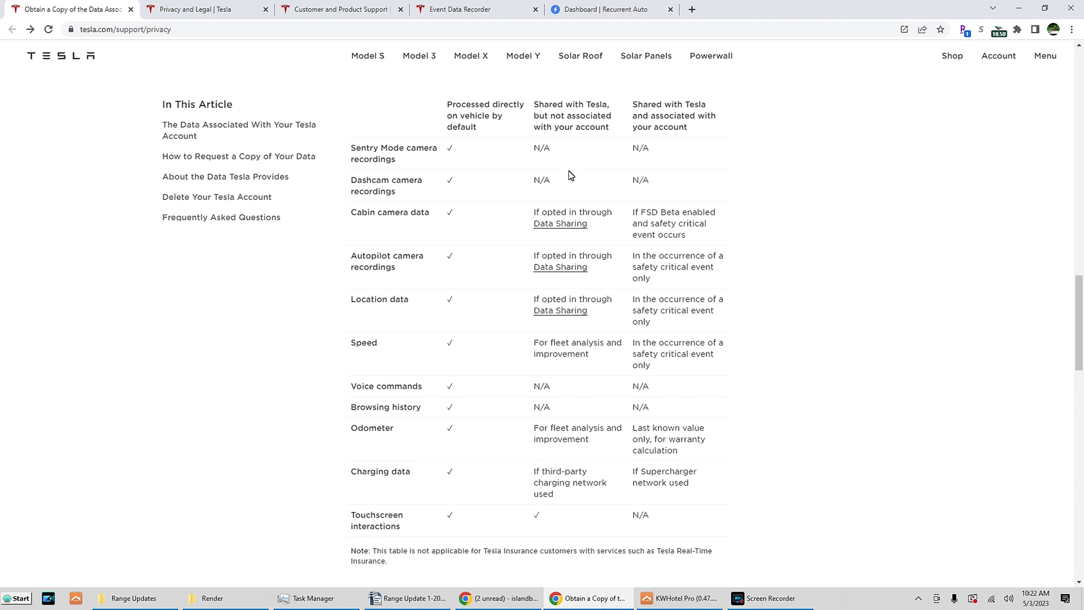
{"action": "scroll", "coordinate": [758, 380], "scroll_direction": "down", "scroll_amount": 3}
{"action": "scroll", "coordinate": [758, 380], "scroll_direction": "down", "scroll_amount": 3}
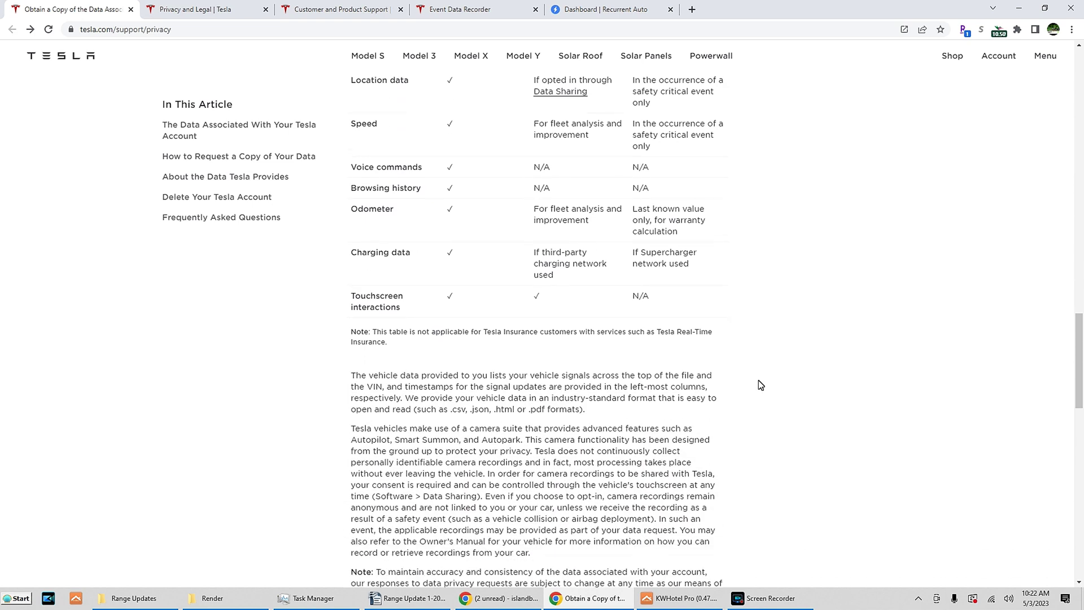
{"action": "scroll", "coordinate": [759, 381], "scroll_direction": "down", "scroll_amount": 1}
{"action": "scroll", "coordinate": [758, 380], "scroll_direction": "up", "scroll_amount": 2}
{"action": "scroll", "coordinate": [758, 380], "scroll_direction": "up", "scroll_amount": 2}
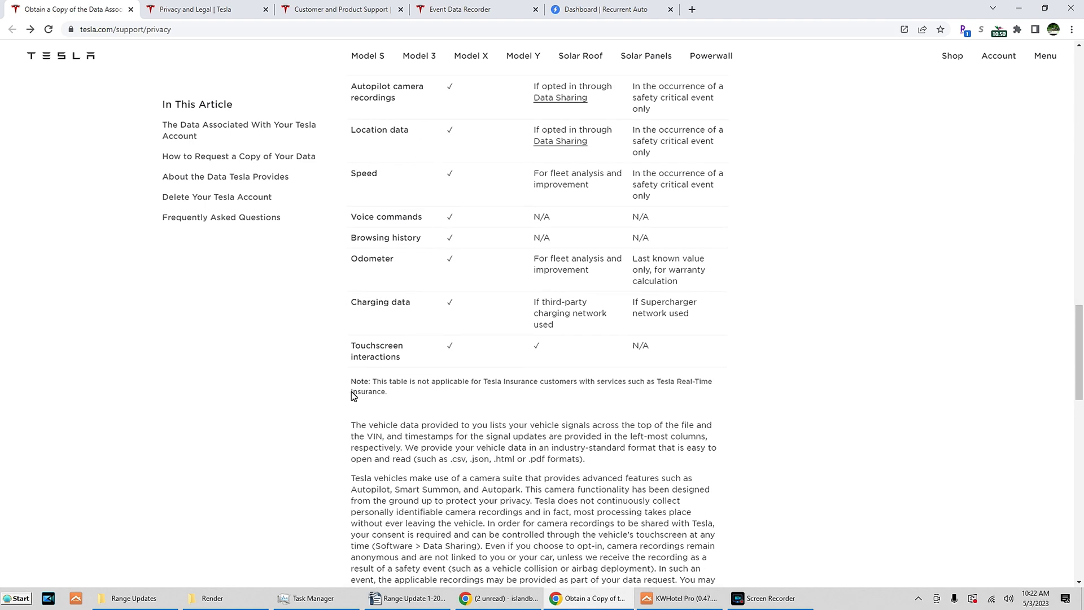
{"action": "scroll", "coordinate": [543, 398], "scroll_direction": "up", "scroll_amount": 2}
{"action": "scroll", "coordinate": [543, 398], "scroll_direction": "up", "scroll_amount": 1}
{"action": "scroll", "coordinate": [542, 399], "scroll_direction": "up", "scroll_amount": 2}
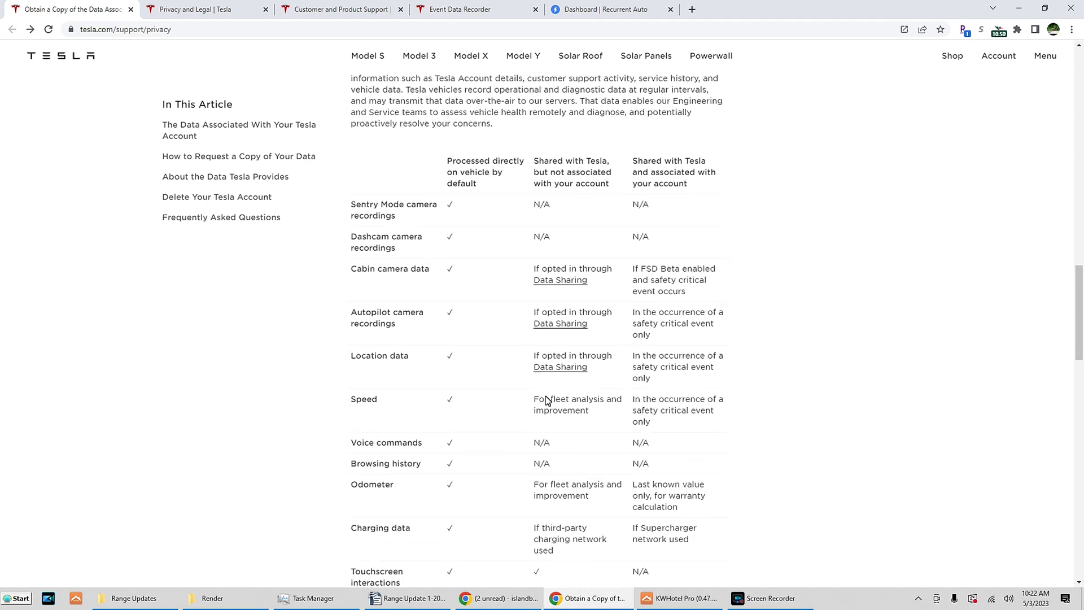
{"action": "scroll", "coordinate": [545, 398], "scroll_direction": "up", "scroll_amount": 1}
{"action": "scroll", "coordinate": [545, 399], "scroll_direction": "down", "scroll_amount": 1}
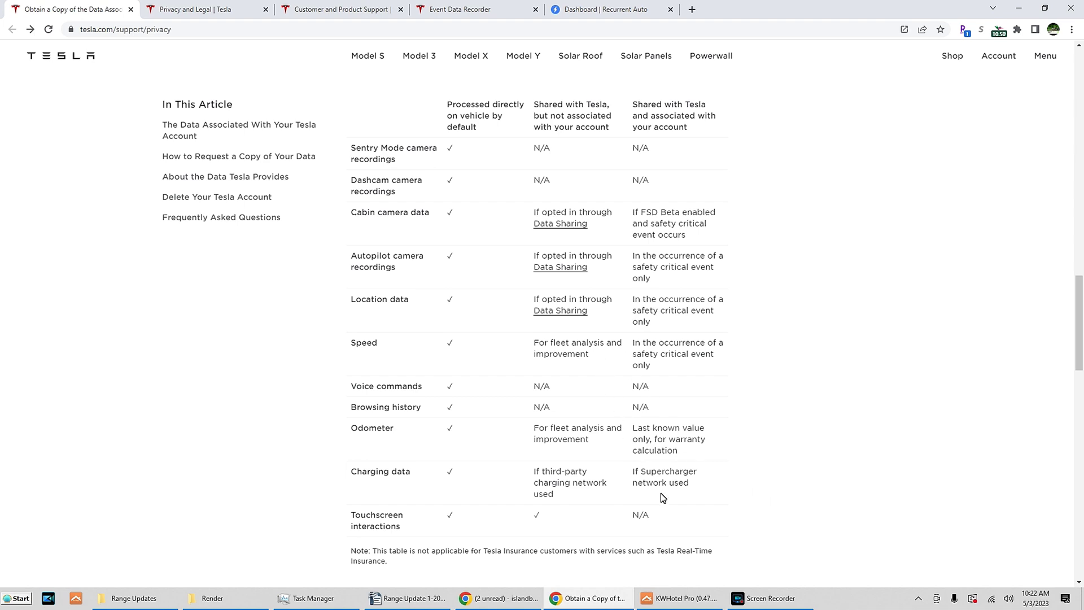
{"action": "scroll", "coordinate": [661, 493], "scroll_direction": "down", "scroll_amount": 3}
{"action": "scroll", "coordinate": [661, 493], "scroll_direction": "down", "scroll_amount": 3}
{"action": "scroll", "coordinate": [660, 493], "scroll_direction": "down", "scroll_amount": 3}
{"action": "scroll", "coordinate": [661, 493], "scroll_direction": "down", "scroll_amount": 2}
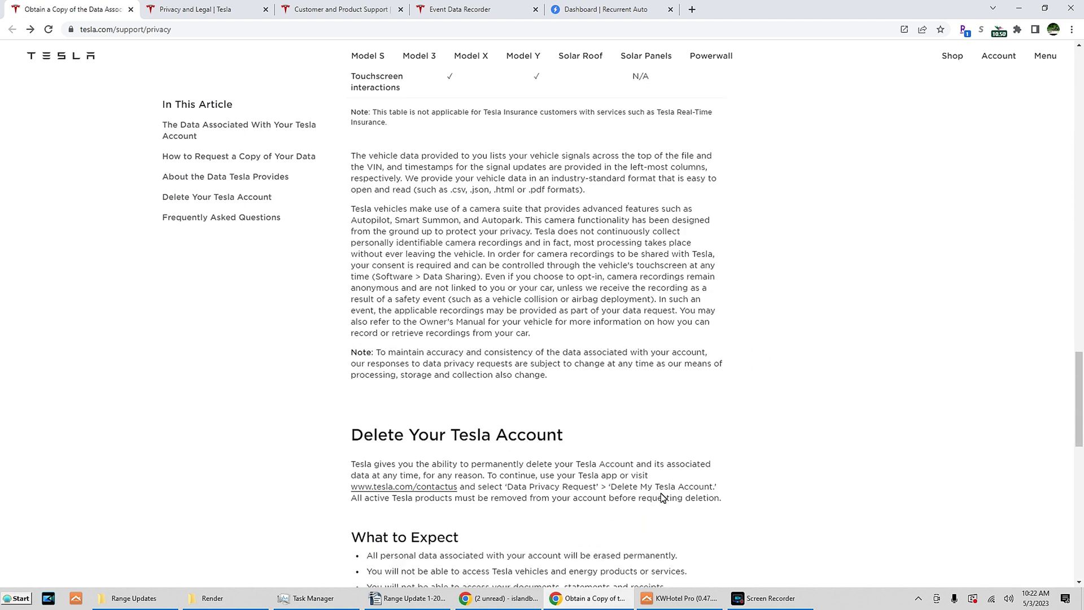
{"action": "scroll", "coordinate": [663, 498], "scroll_direction": "down", "scroll_amount": 1}
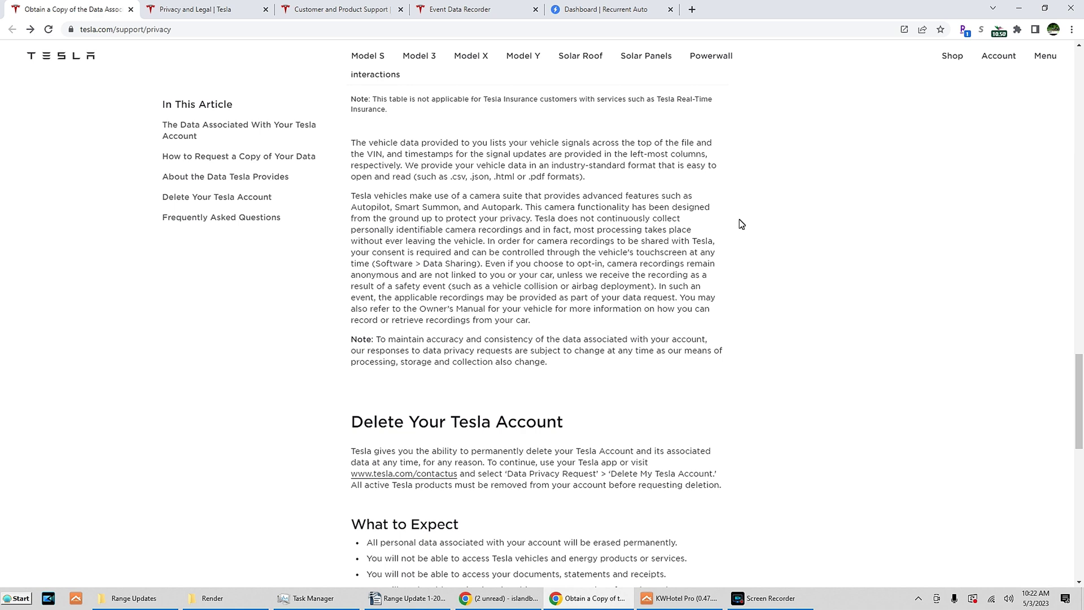
{"action": "scroll", "coordinate": [742, 228], "scroll_direction": "down", "scroll_amount": 1}
{"action": "scroll", "coordinate": [742, 229], "scroll_direction": "down", "scroll_amount": 1}
{"action": "scroll", "coordinate": [742, 229], "scroll_direction": "down", "scroll_amount": 1}
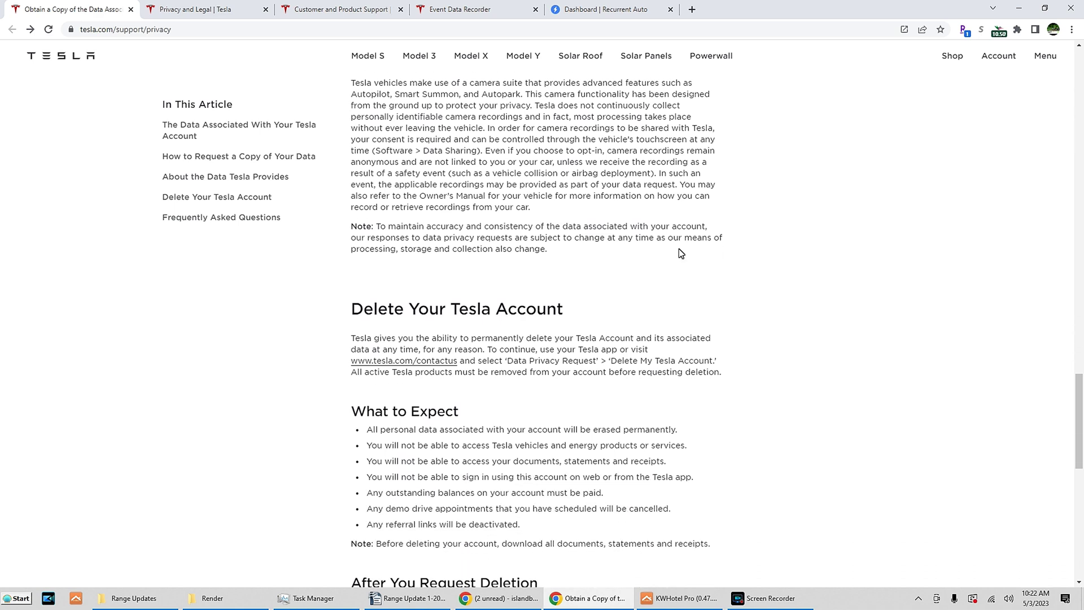
{"action": "scroll", "coordinate": [318, 307], "scroll_direction": "down", "scroll_amount": 1}
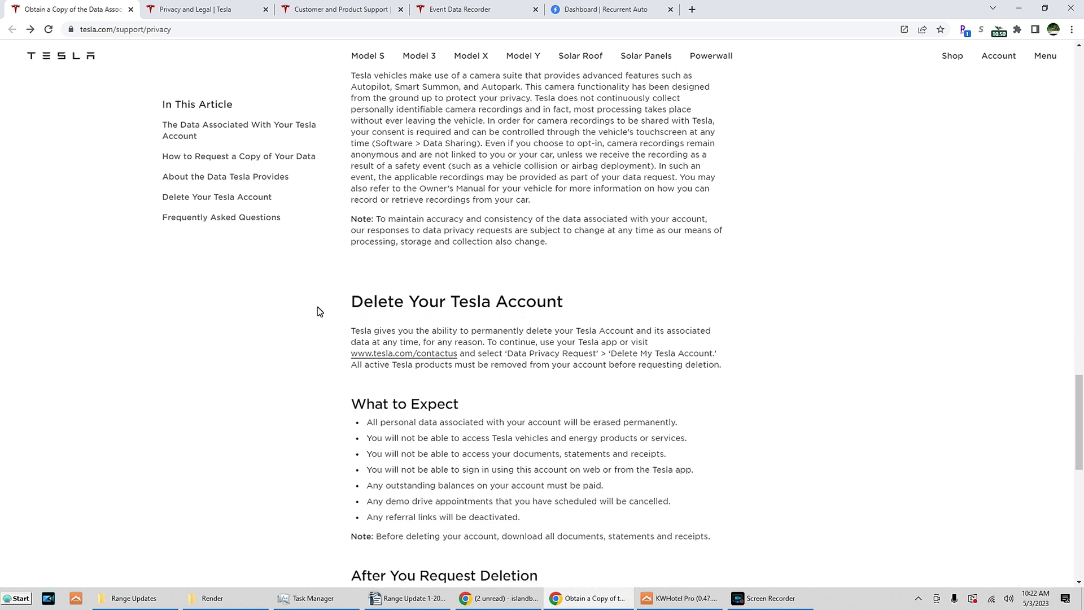
{"action": "scroll", "coordinate": [318, 307], "scroll_direction": "down", "scroll_amount": 1}
{"action": "scroll", "coordinate": [318, 307], "scroll_direction": "down", "scroll_amount": 1}
{"action": "scroll", "coordinate": [364, 215], "scroll_direction": "down", "scroll_amount": 1}
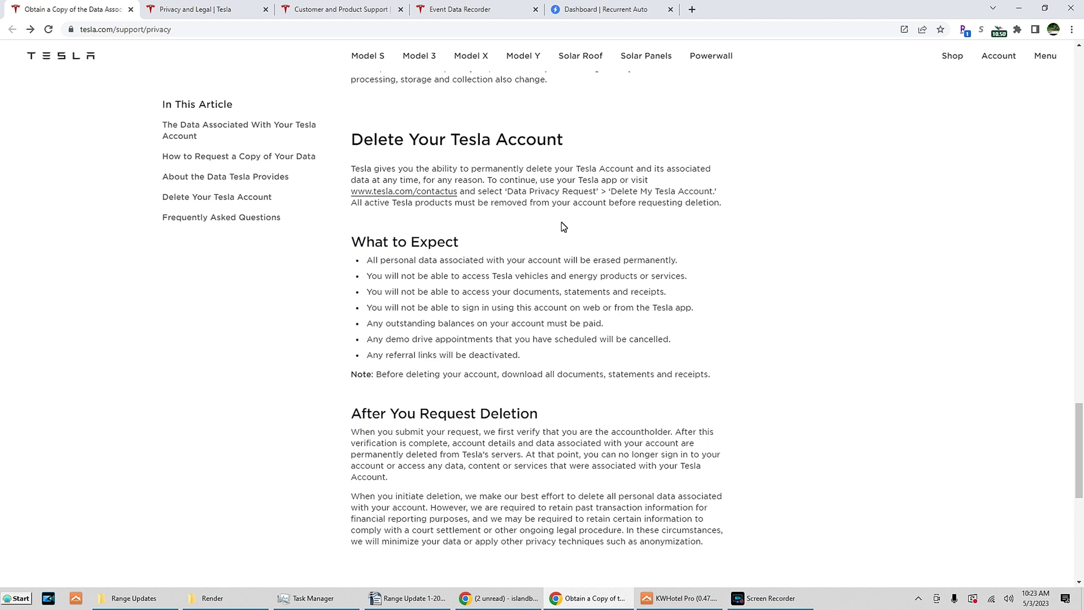
{"action": "scroll", "coordinate": [561, 222], "scroll_direction": "down", "scroll_amount": 3}
{"action": "scroll", "coordinate": [562, 222], "scroll_direction": "down", "scroll_amount": 3}
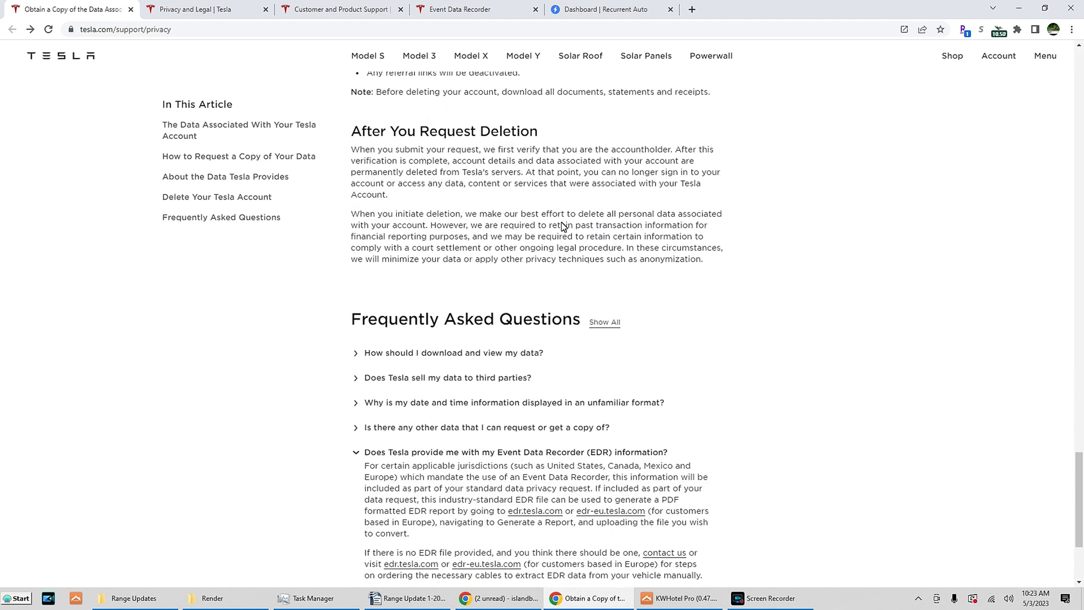
{"action": "scroll", "coordinate": [753, 347], "scroll_direction": "down", "scroll_amount": 1}
{"action": "scroll", "coordinate": [753, 347], "scroll_direction": "down", "scroll_amount": 1}
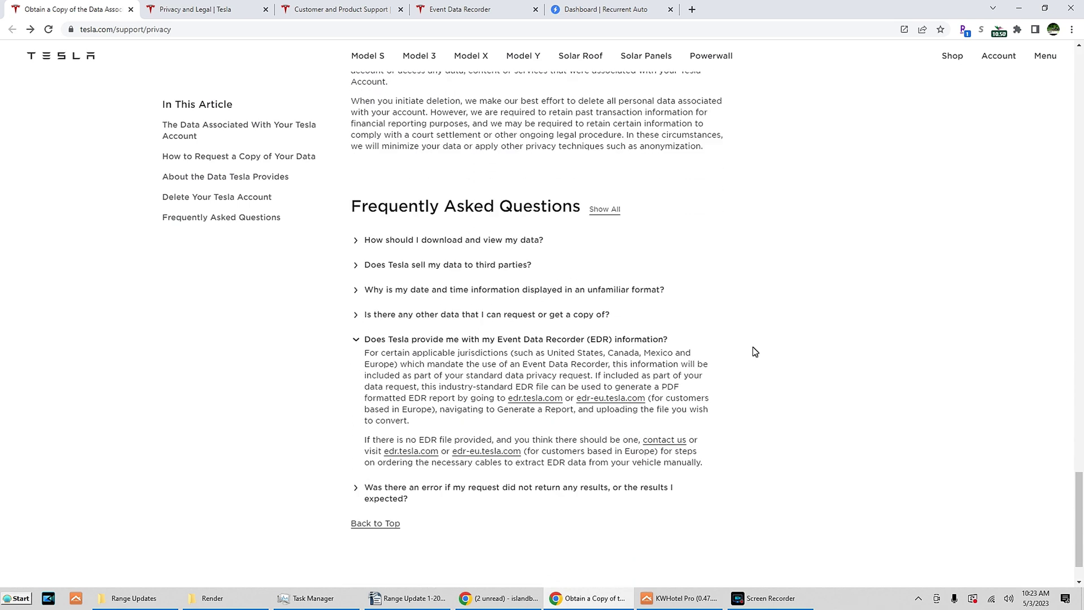
{"action": "scroll", "coordinate": [753, 347], "scroll_direction": "down", "scroll_amount": 1}
Expand the FAQ answers on viewing data, data sales, date format, other data and empty results
{"action": "left_click", "coordinate": [355, 180]}
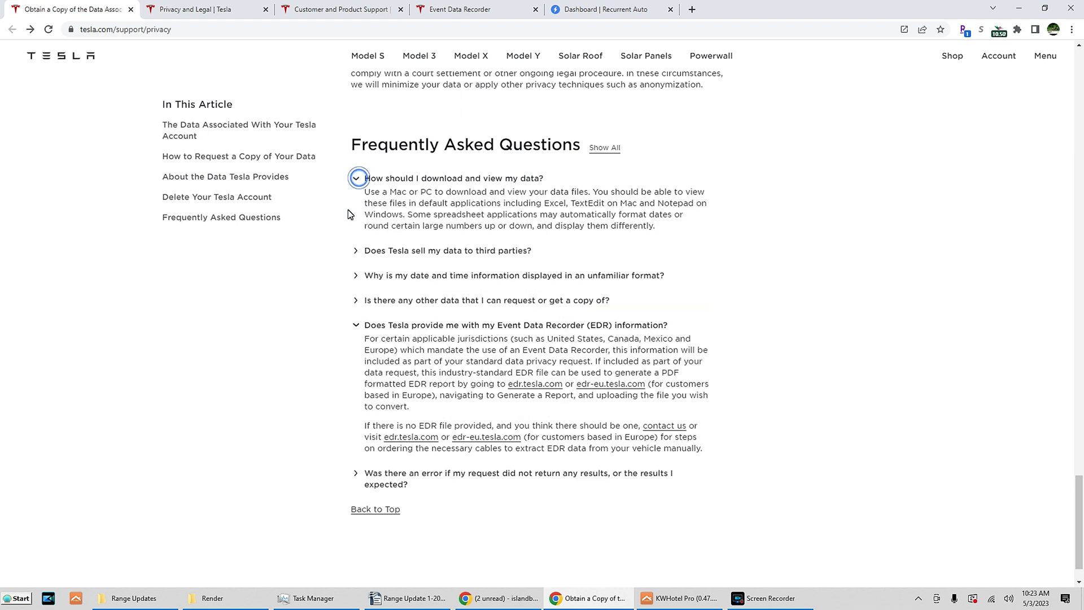
{"action": "left_click", "coordinate": [356, 204]}
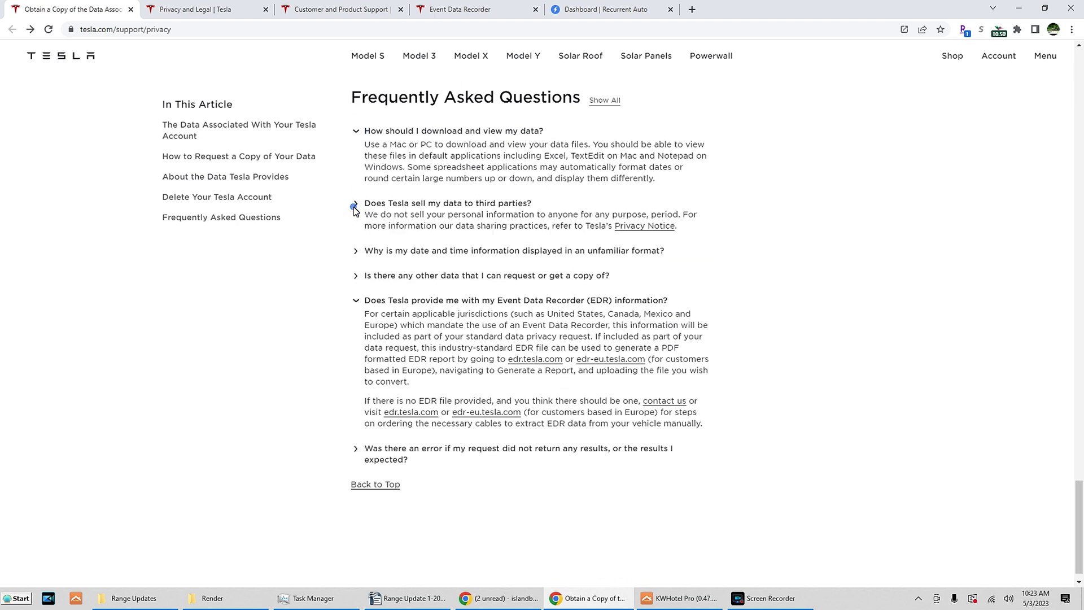
{"action": "left_click", "coordinate": [355, 253]}
{"action": "left_click", "coordinate": [357, 327]}
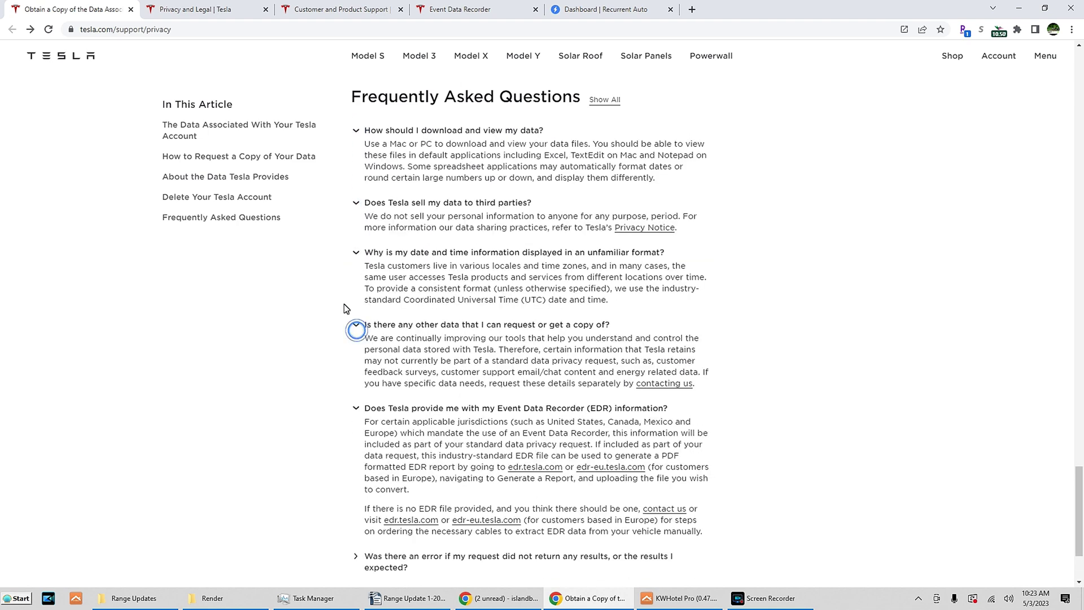
{"action": "scroll", "coordinate": [356, 327], "scroll_direction": "down", "scroll_amount": 1}
{"action": "left_click", "coordinate": [356, 500]}
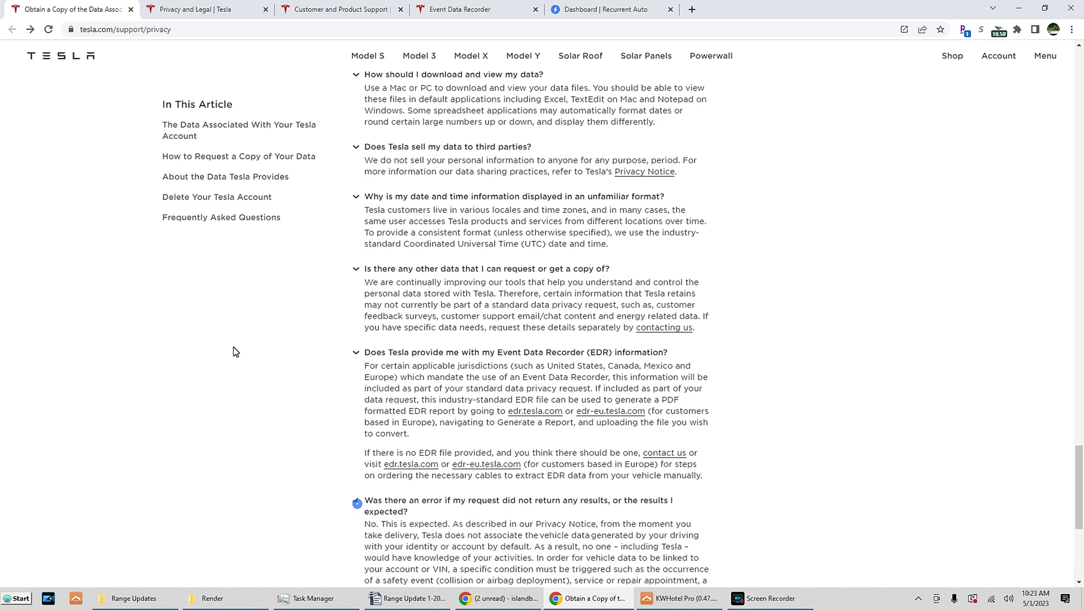
{"action": "scroll", "coordinate": [233, 346], "scroll_direction": "down", "scroll_amount": 1}
{"action": "scroll", "coordinate": [233, 347], "scroll_direction": "down", "scroll_amount": 1}
{"action": "scroll", "coordinate": [233, 347], "scroll_direction": "down", "scroll_amount": 1}
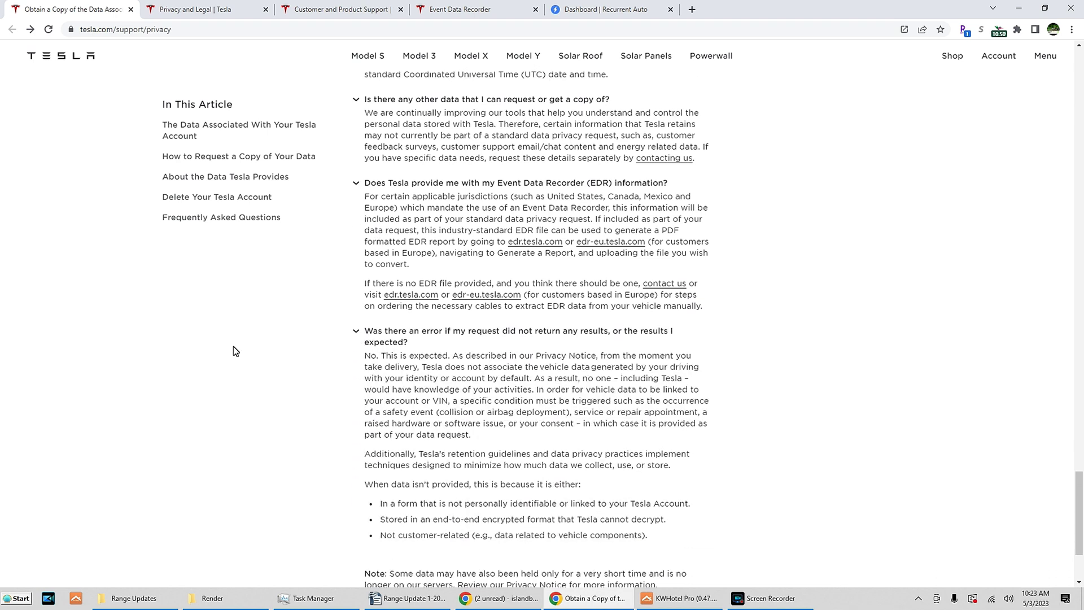
{"action": "scroll", "coordinate": [234, 347], "scroll_direction": "down", "scroll_amount": 1}
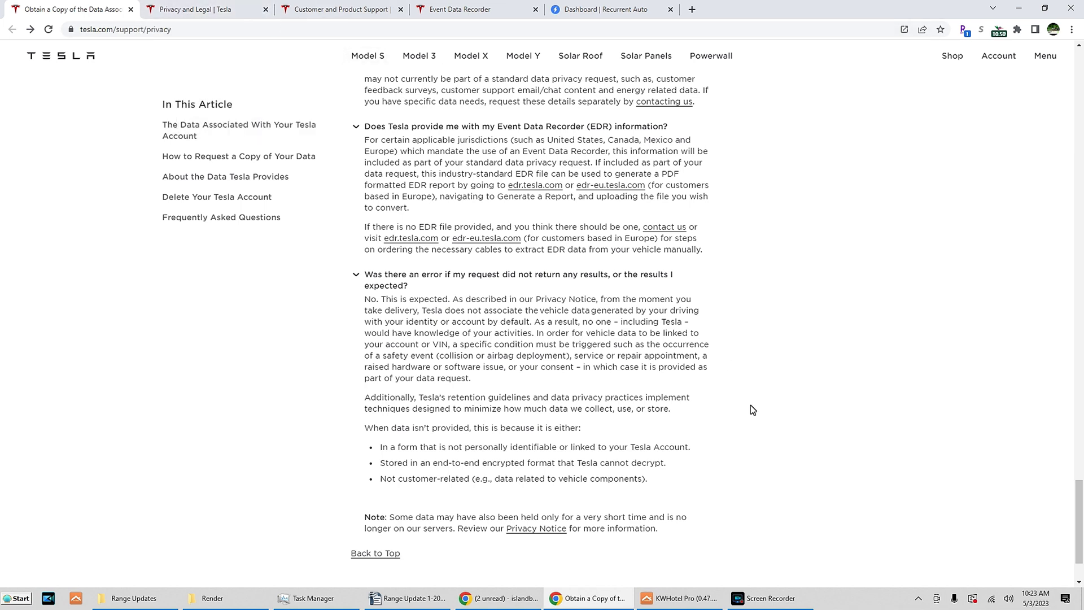
{"action": "scroll", "coordinate": [750, 405], "scroll_direction": "down", "scroll_amount": 1}
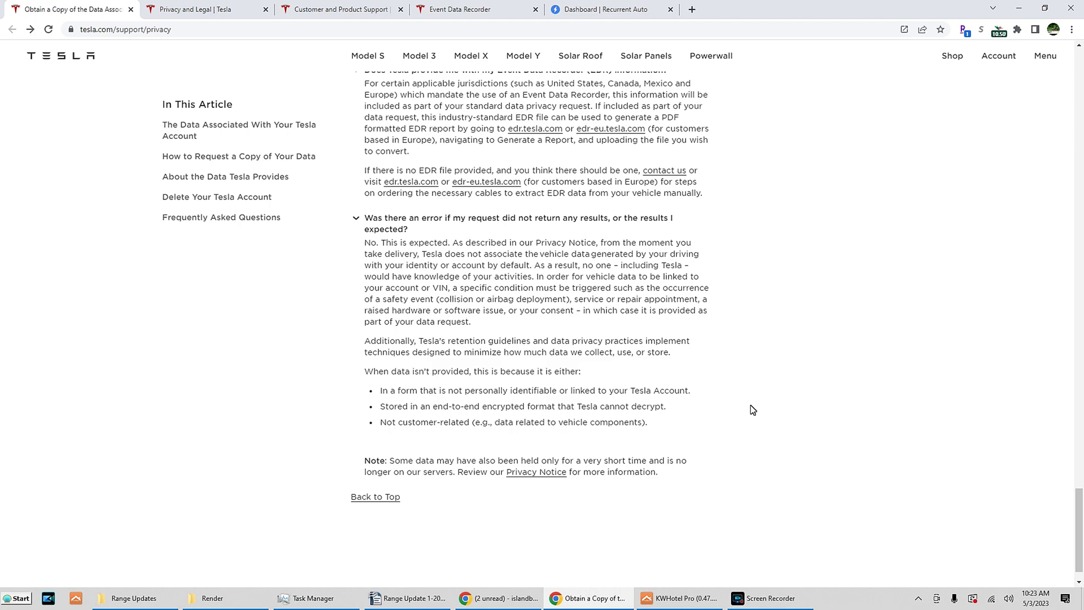
{"action": "scroll", "coordinate": [751, 409], "scroll_direction": "up", "scroll_amount": 5}
{"action": "scroll", "coordinate": [750, 410], "scroll_direction": "up", "scroll_amount": 5}
{"action": "scroll", "coordinate": [751, 410], "scroll_direction": "up", "scroll_amount": 5}
{"action": "scroll", "coordinate": [750, 410], "scroll_direction": "up", "scroll_amount": 5}
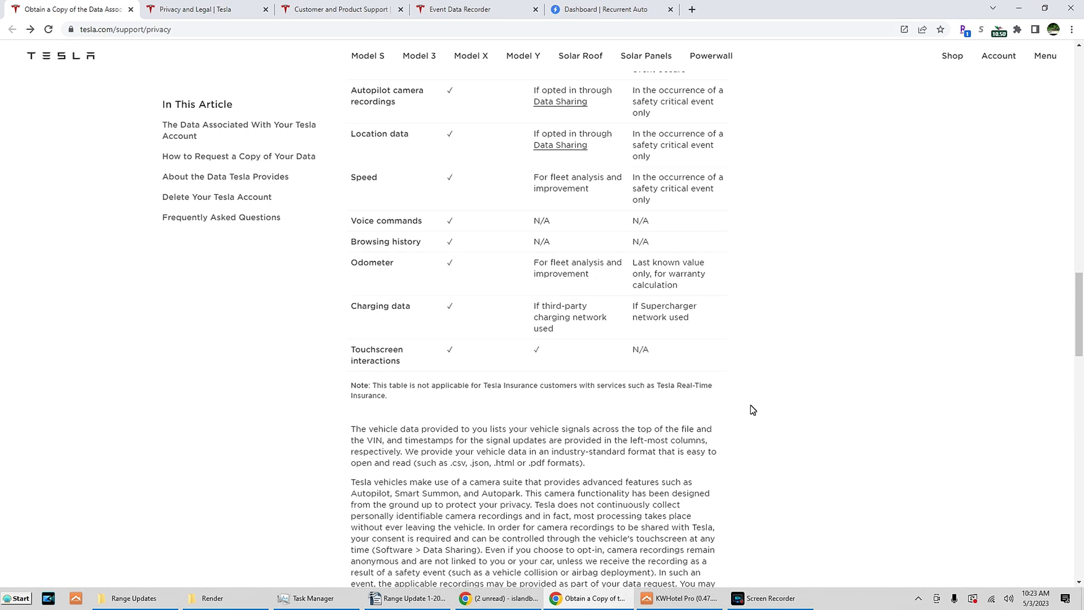
{"action": "scroll", "coordinate": [750, 411], "scroll_direction": "up", "scroll_amount": 5}
{"action": "scroll", "coordinate": [751, 410], "scroll_direction": "up", "scroll_amount": 5}
{"action": "scroll", "coordinate": [750, 410], "scroll_direction": "up", "scroll_amount": 4}
{"action": "scroll", "coordinate": [750, 410], "scroll_direction": "down", "scroll_amount": 1}
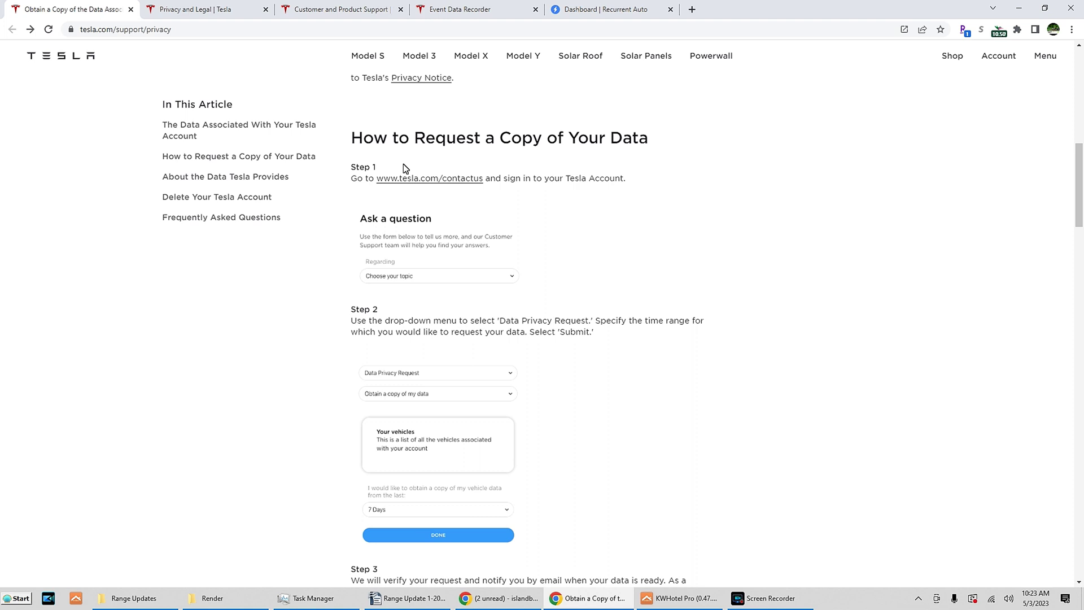
Open the contactus link in its own tab and switch to the 'Ask a question' form
{"action": "right_click", "coordinate": [459, 180]}
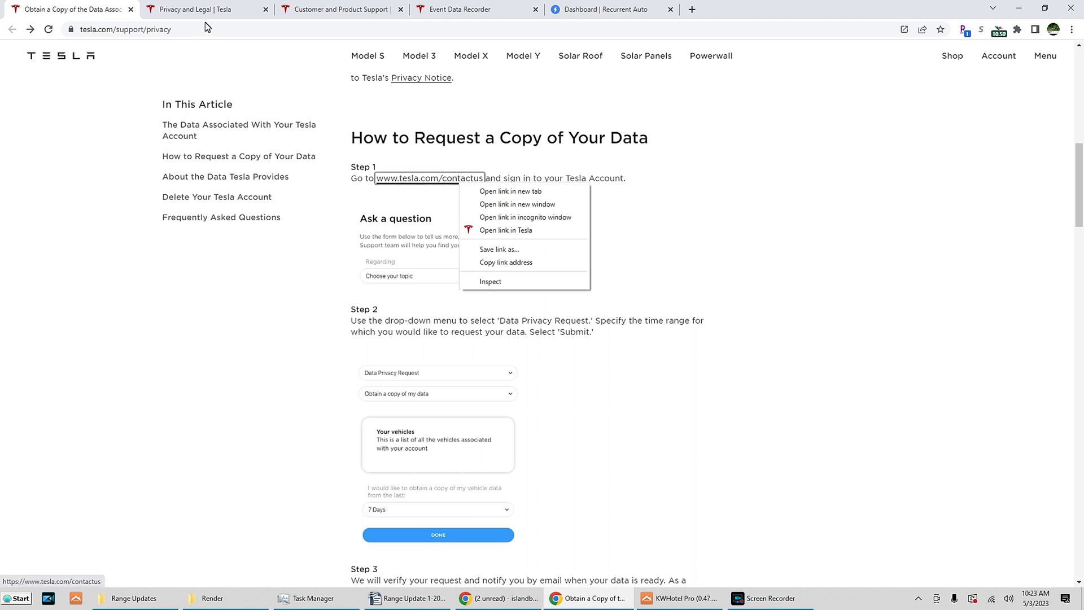
{"action": "left_click", "coordinate": [312, 11]}
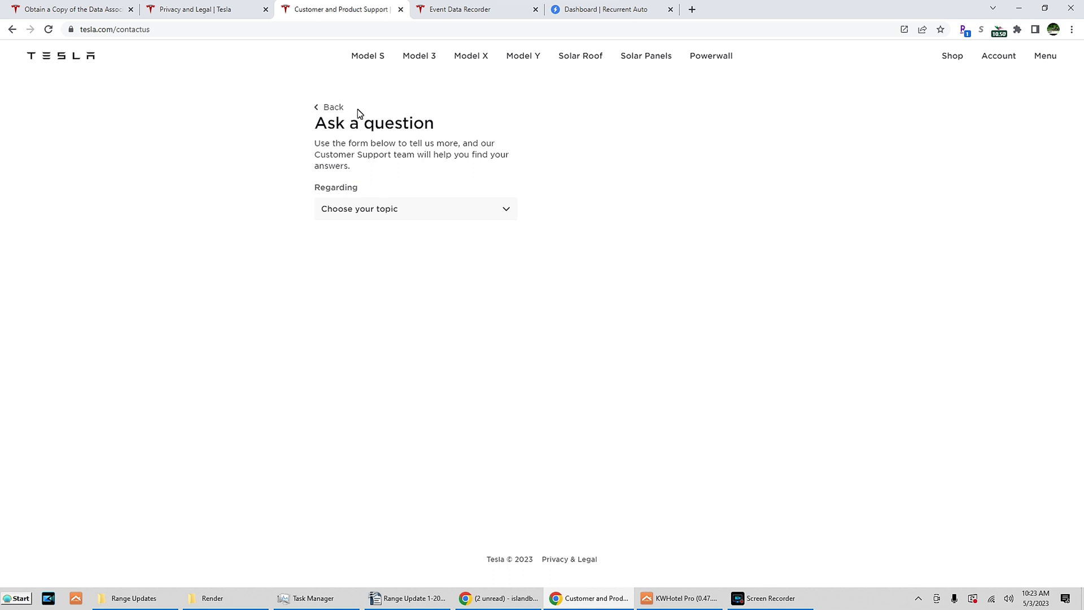
Set the form topic to Data Privacy Request, choose 'Obtain a Copy of My Data', and continue
{"action": "left_click", "coordinate": [458, 216]}
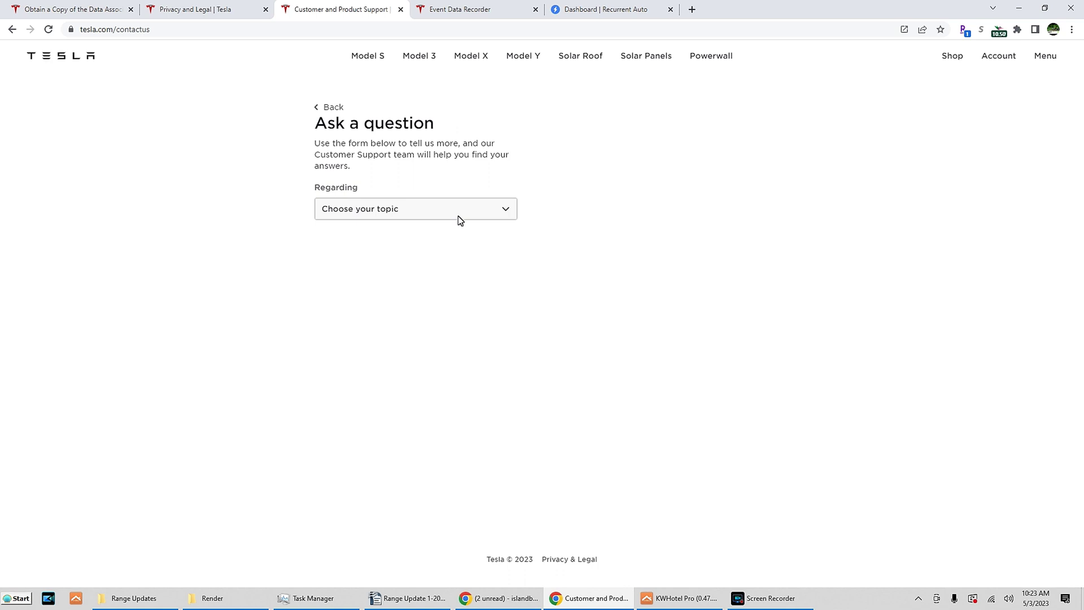
{"action": "left_click", "coordinate": [512, 210]}
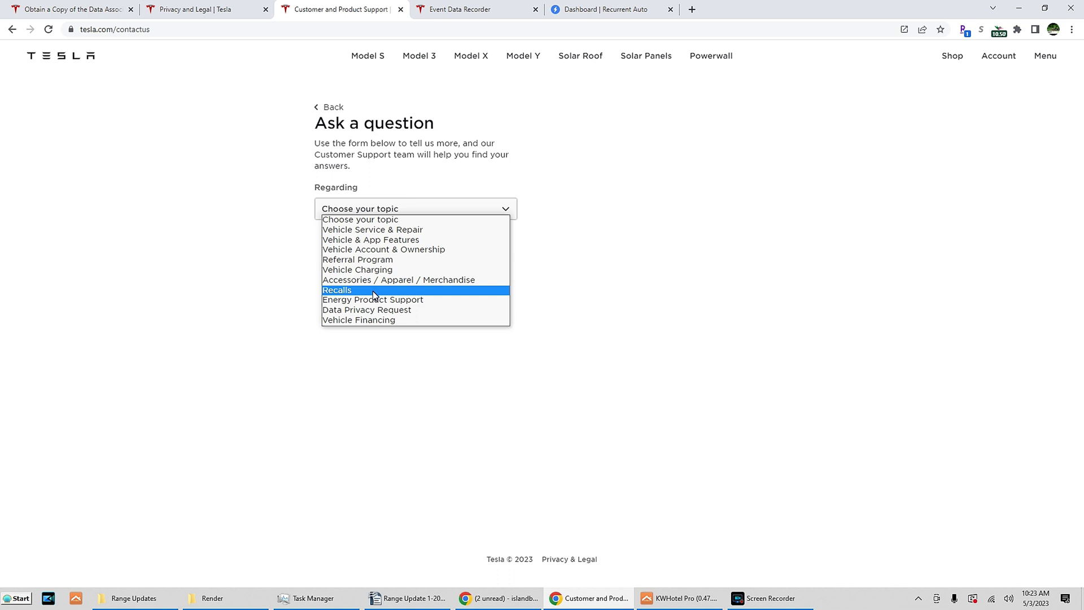
{"action": "left_click", "coordinate": [366, 309]}
{"action": "left_click", "coordinate": [441, 240]}
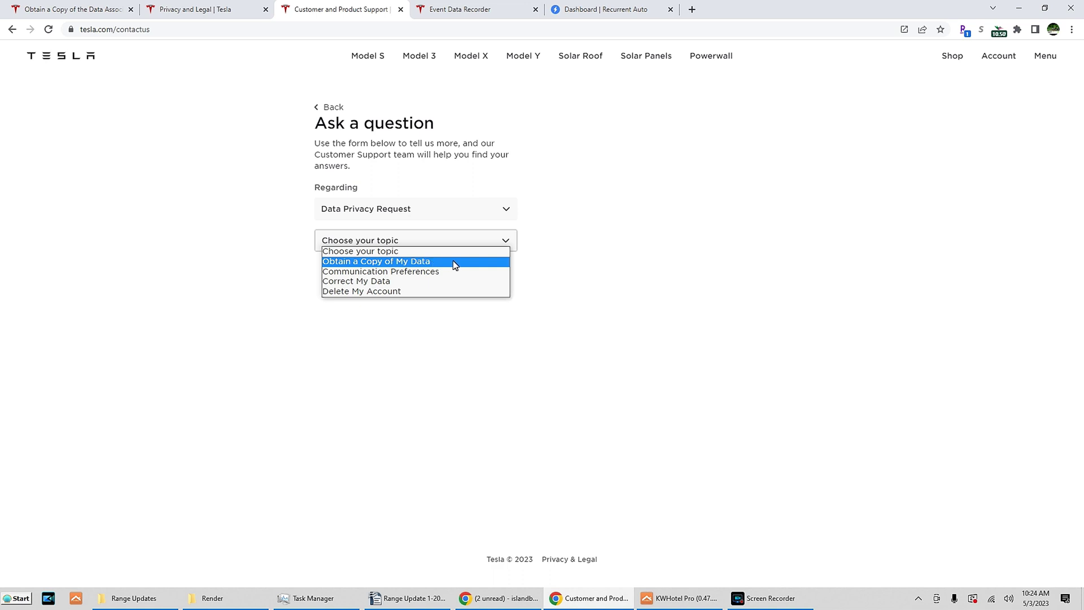
{"action": "left_click", "coordinate": [454, 260]}
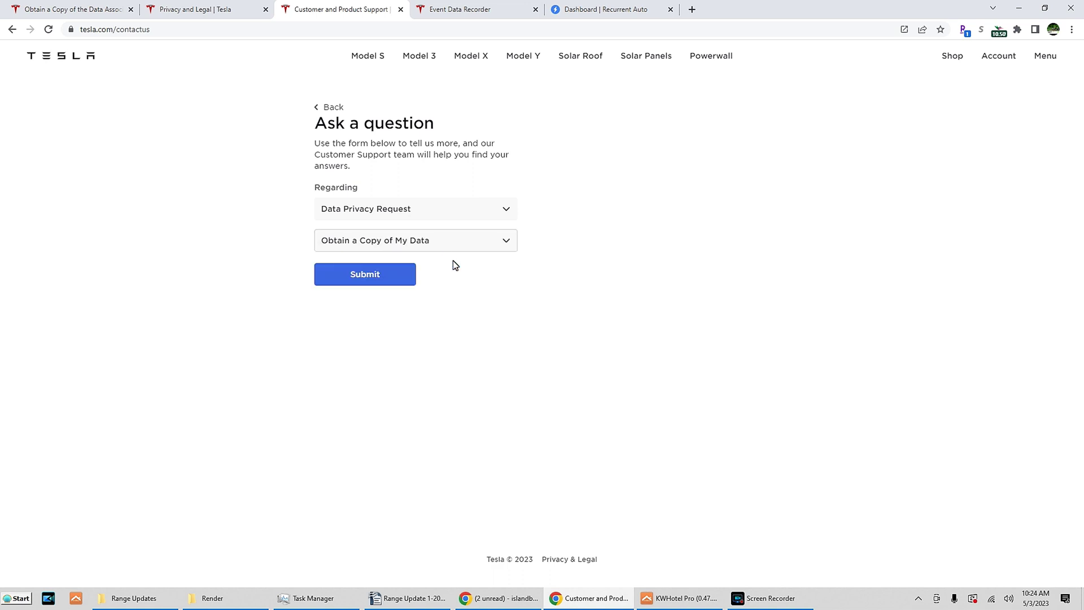
{"action": "left_click", "coordinate": [436, 240]}
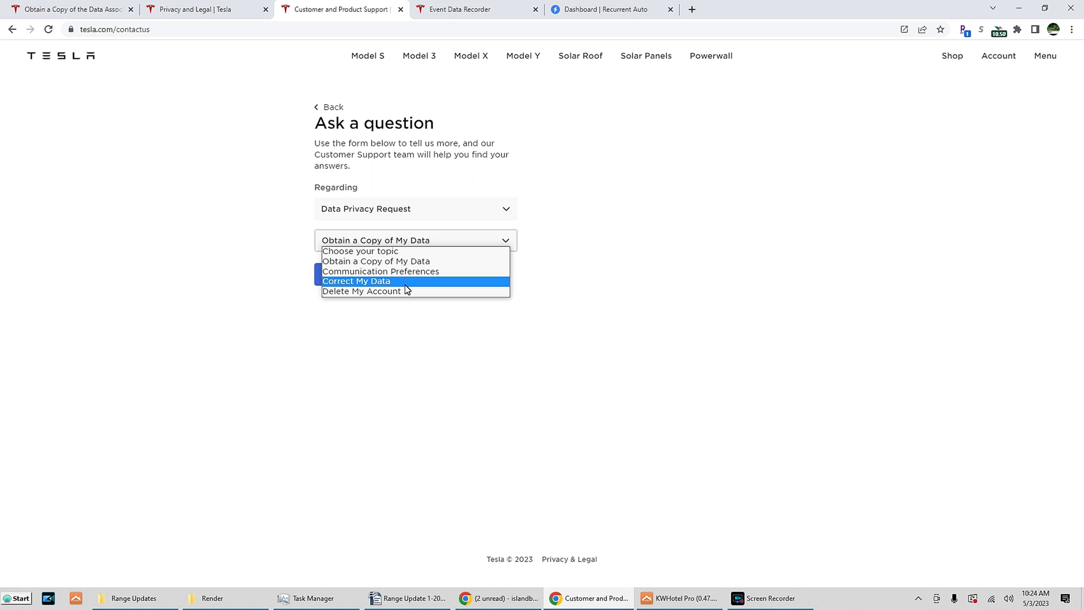
{"action": "left_click", "coordinate": [602, 256]}
{"action": "left_click", "coordinate": [443, 240]}
{"action": "left_click", "coordinate": [443, 259]}
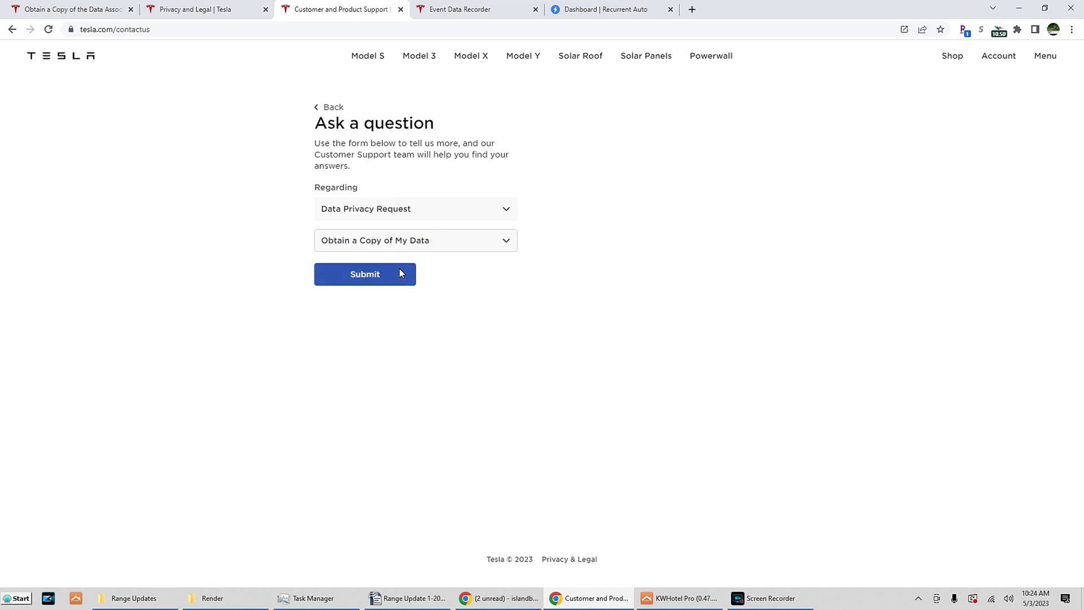
{"action": "left_click", "coordinate": [399, 274]}
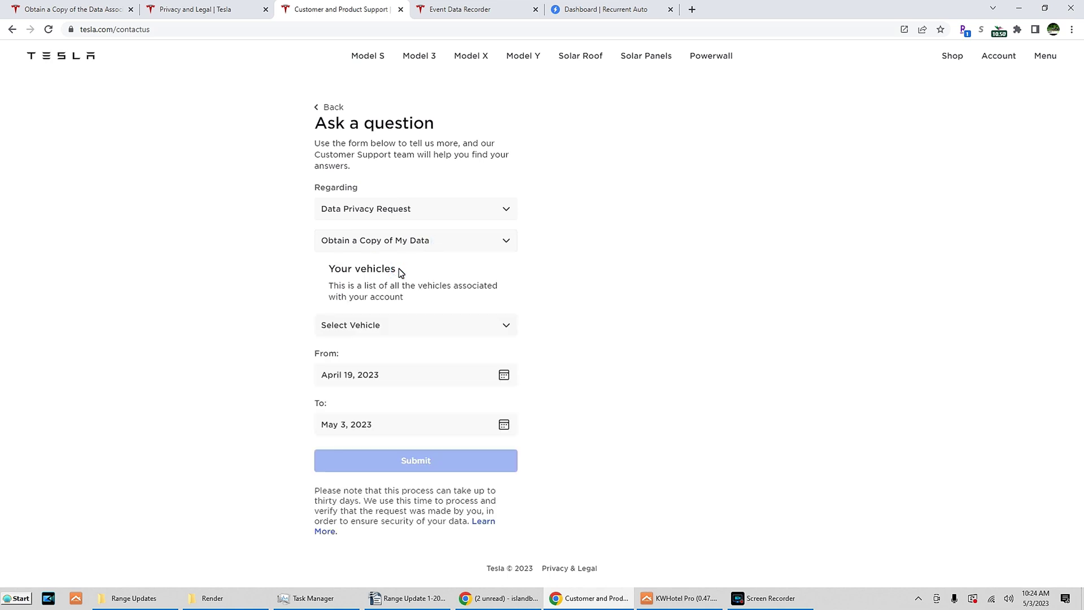
{"action": "left_click", "coordinate": [505, 327]}
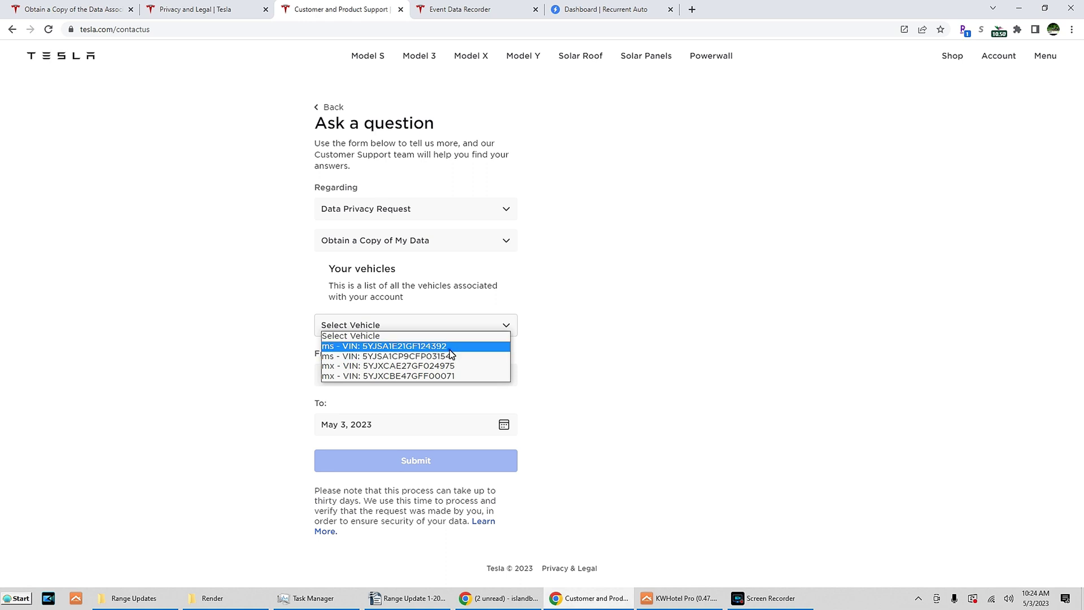
{"action": "left_click", "coordinate": [450, 347]}
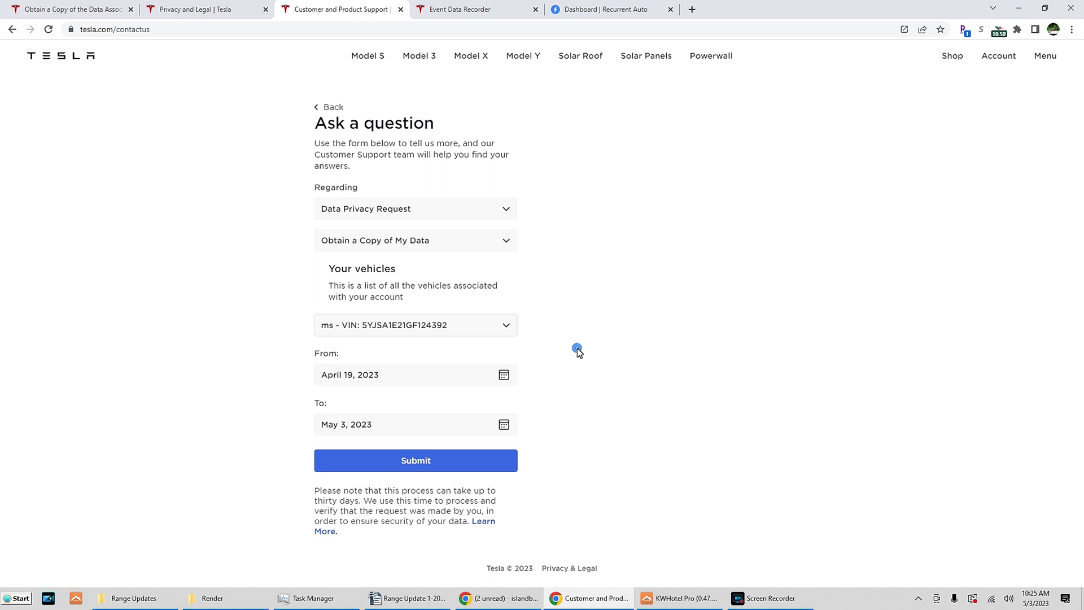
{"action": "left_click", "coordinate": [504, 374]}
{"action": "left_click", "coordinate": [624, 361]}
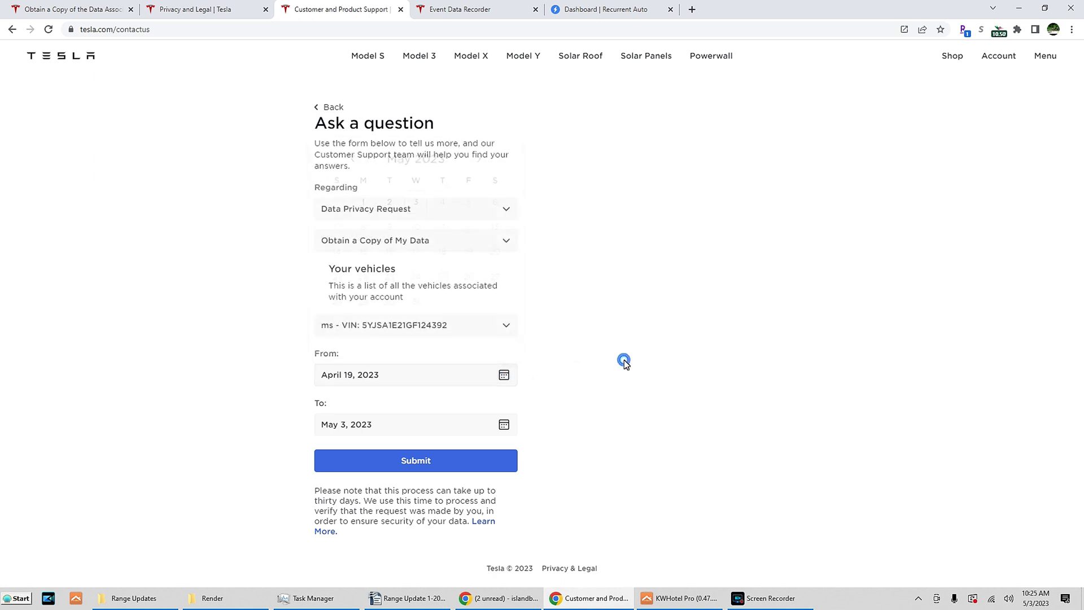
Page the From calendar back month by month from May 2023 toward January 2016
{"action": "left_click", "coordinate": [505, 375]}
{"action": "left_click", "coordinate": [352, 163]}
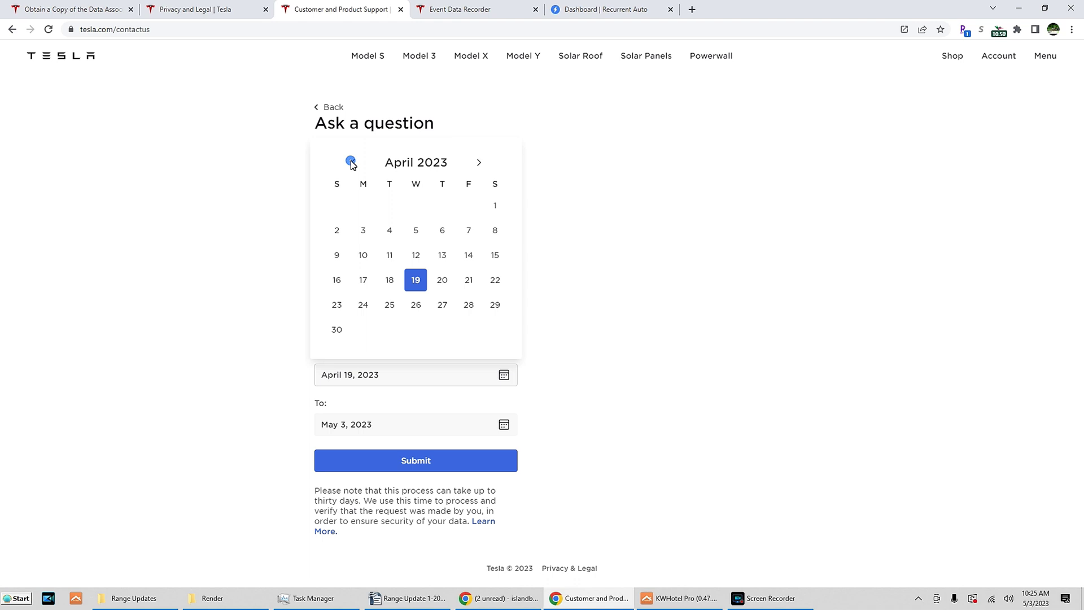
{"action": "left_click", "coordinate": [353, 163]}
{"action": "left_click", "coordinate": [352, 163]}
{"action": "left_click", "coordinate": [353, 163]}
{"action": "left_click", "coordinate": [352, 162]}
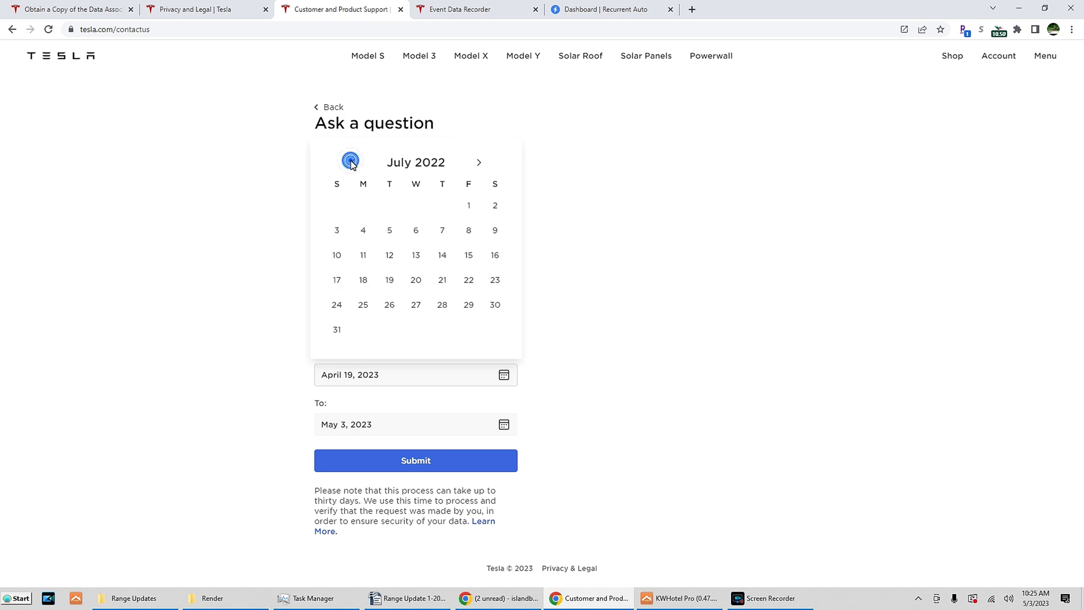
{"action": "left_click", "coordinate": [353, 163]}
{"action": "left_click", "coordinate": [351, 162]}
{"action": "left_click", "coordinate": [351, 161]}
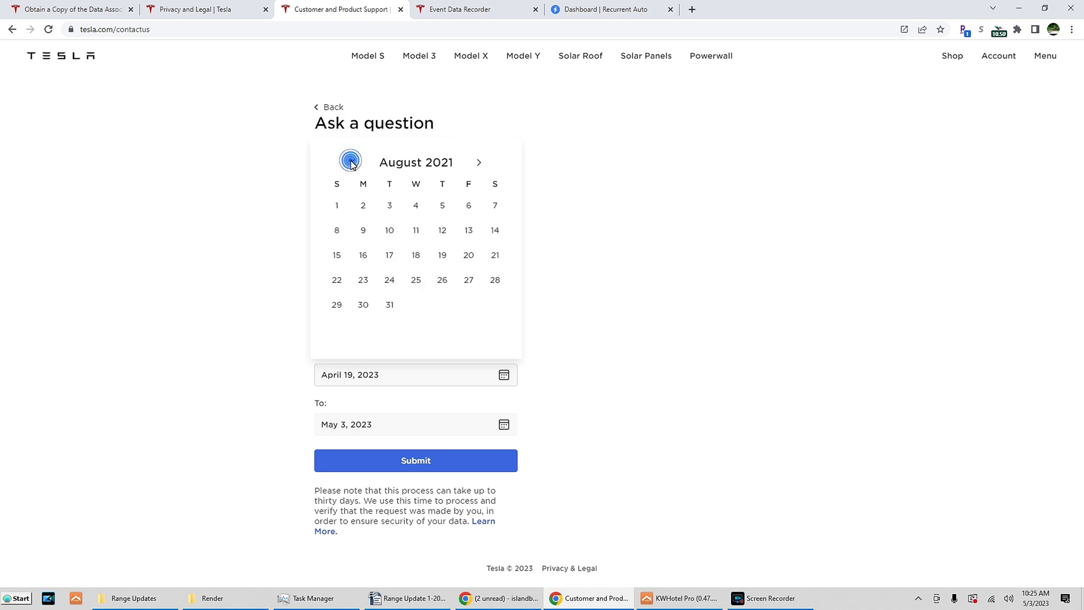
{"action": "left_click", "coordinate": [351, 161]}
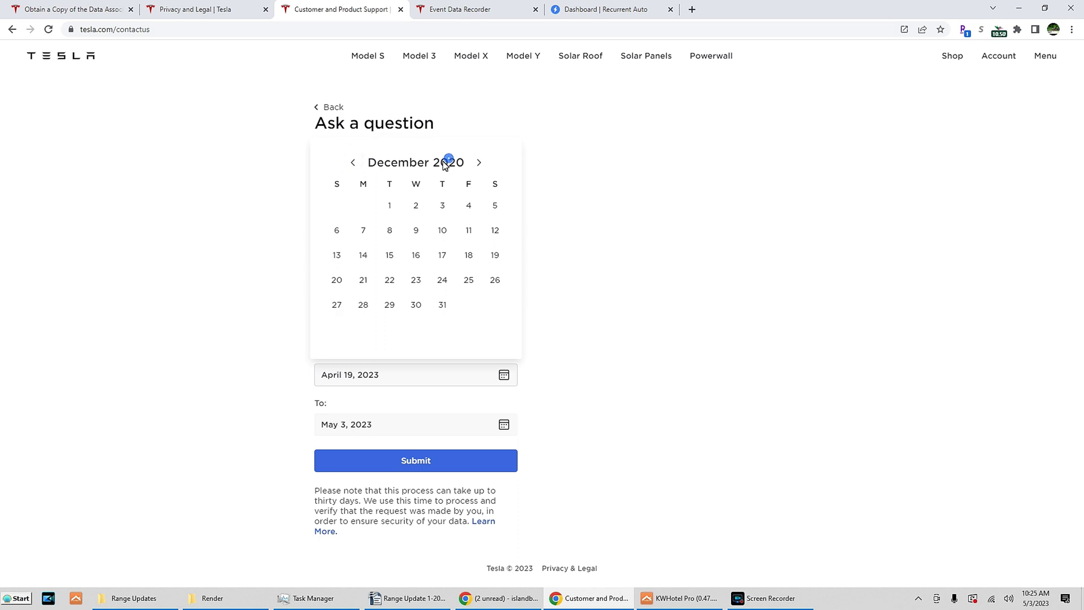
{"action": "left_click", "coordinate": [354, 162]}
{"action": "left_click", "coordinate": [354, 162]}
{"action": "left_click", "coordinate": [354, 162]}
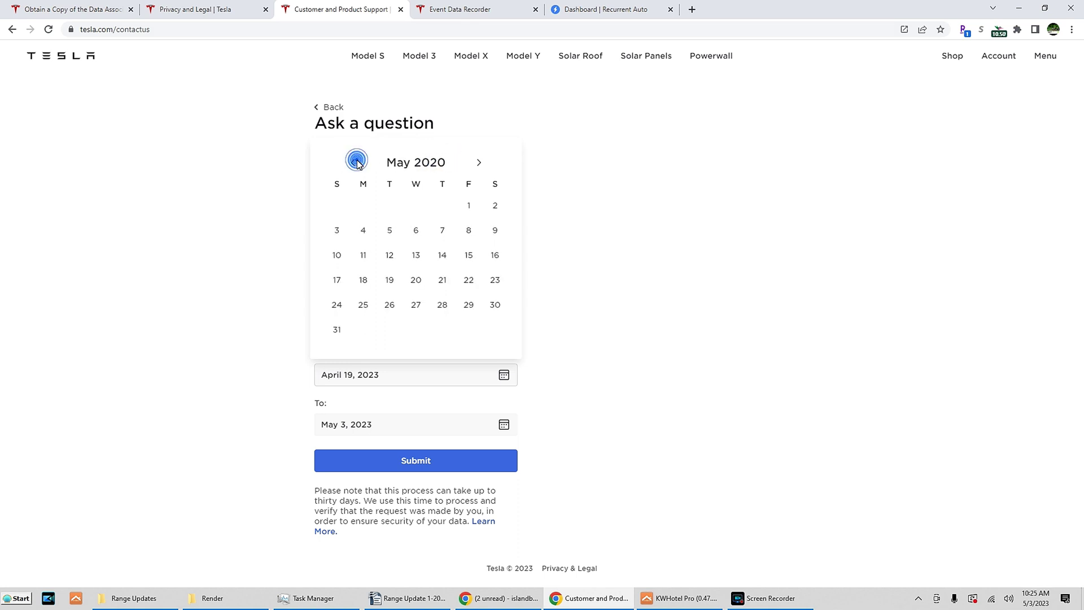
{"action": "left_click", "coordinate": [357, 161]}
{"action": "left_click", "coordinate": [357, 160]}
{"action": "left_click", "coordinate": [357, 161]}
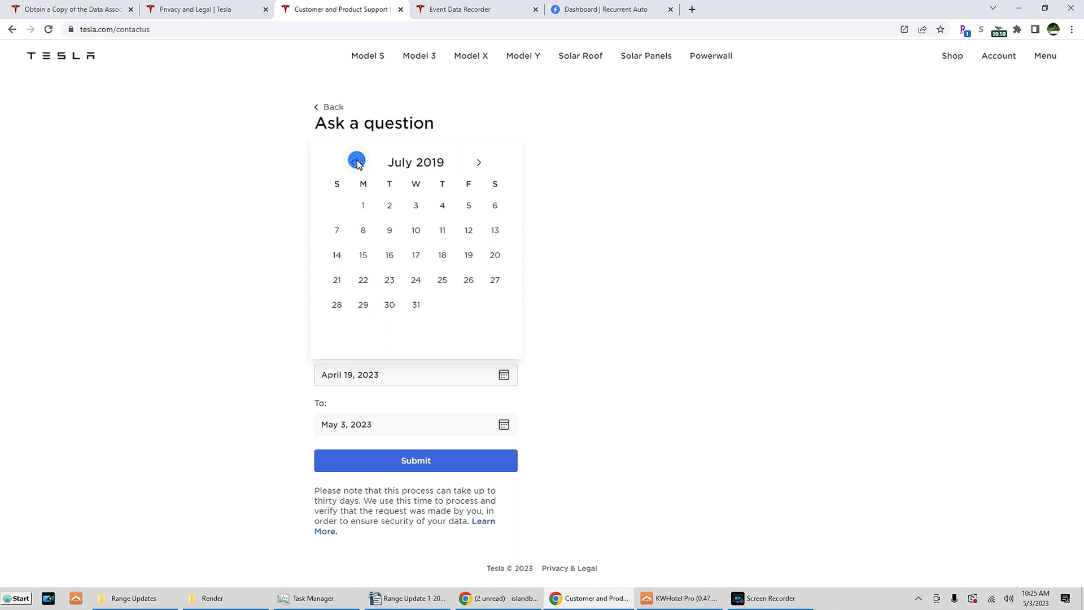
{"action": "left_click", "coordinate": [356, 161]}
{"action": "left_click", "coordinate": [357, 161]}
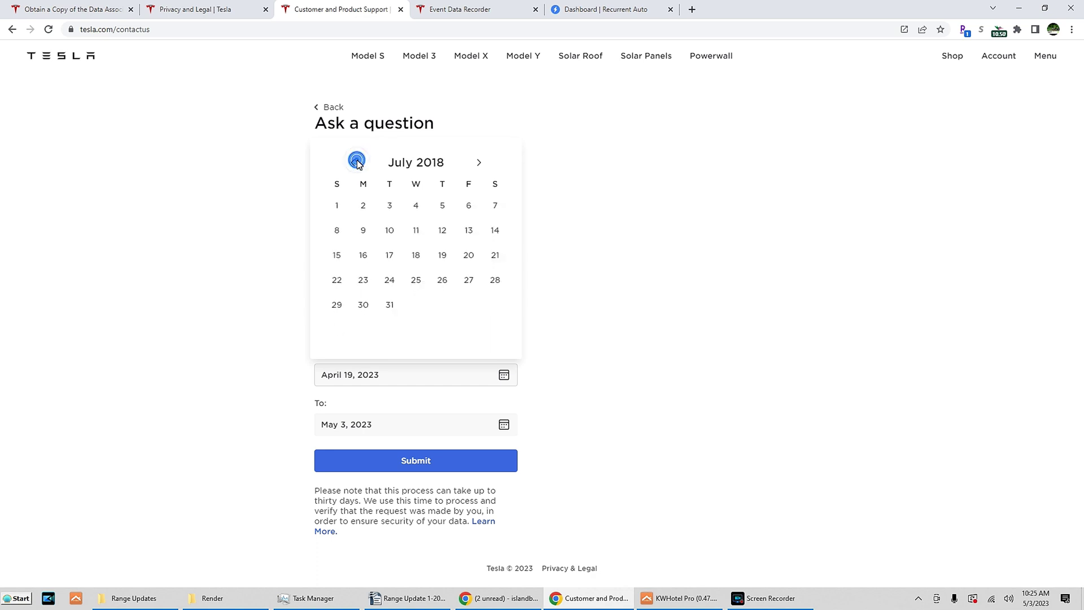
{"action": "left_click", "coordinate": [357, 161]}
{"action": "left_click", "coordinate": [357, 161]}
{"action": "left_click", "coordinate": [356, 161]}
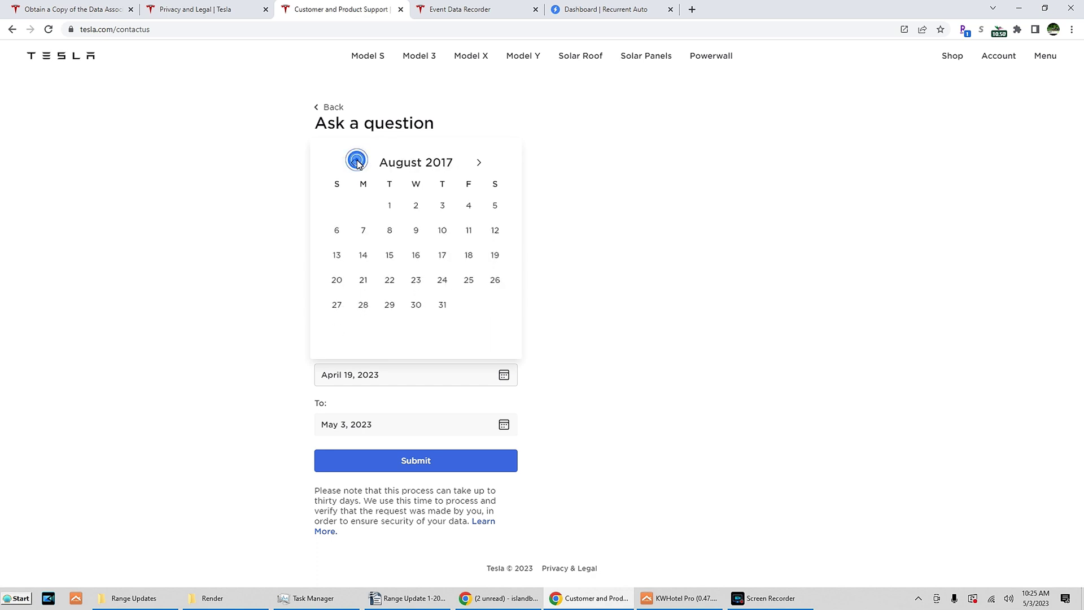
{"action": "left_click", "coordinate": [356, 161]}
{"action": "left_click", "coordinate": [357, 161]}
{"action": "left_click", "coordinate": [356, 162]}
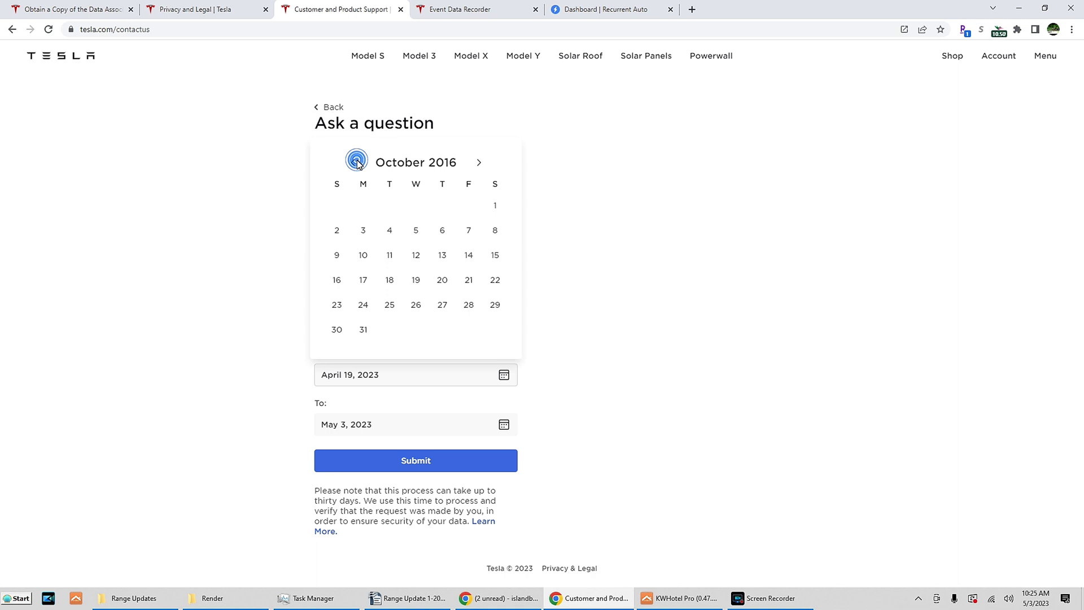
{"action": "left_click", "coordinate": [357, 161]}
{"action": "left_click", "coordinate": [357, 161]}
{"action": "left_click", "coordinate": [357, 162]}
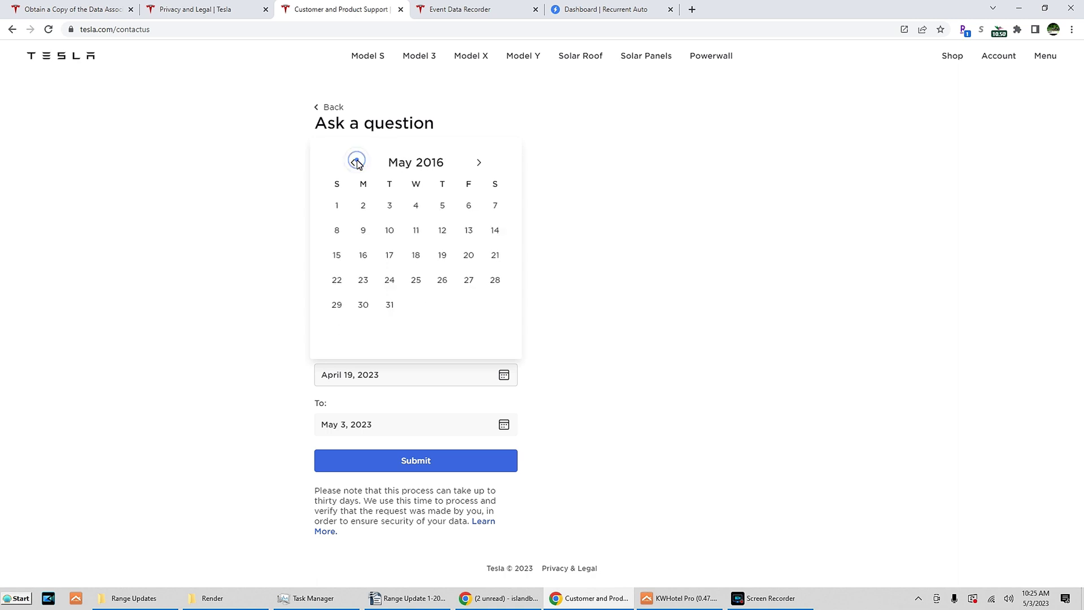
{"action": "left_click", "coordinate": [356, 161]}
{"action": "left_click", "coordinate": [357, 162]}
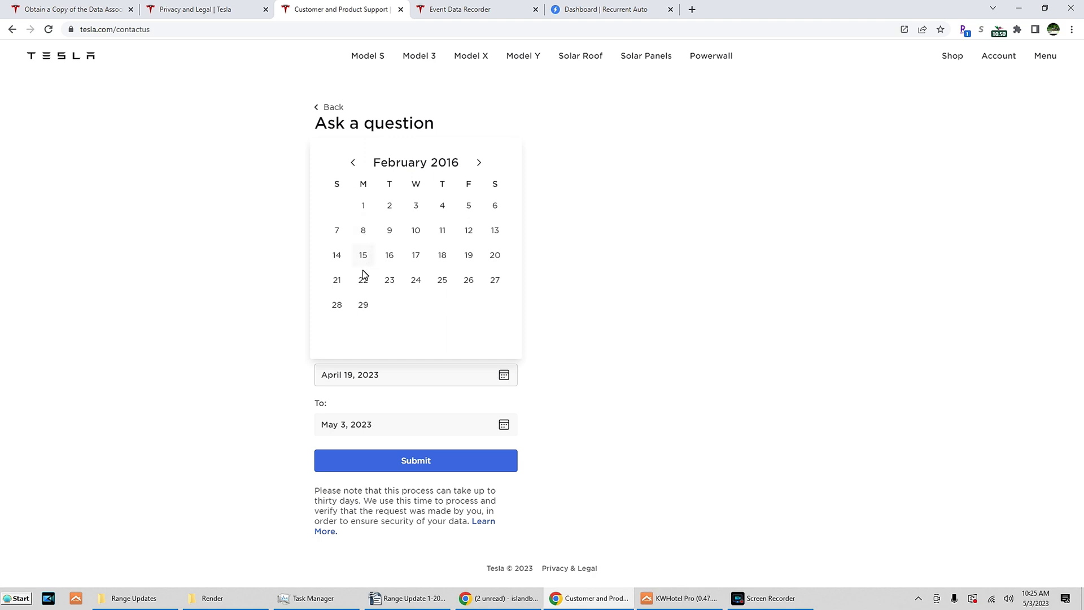
Set the start date to January 5, 2016 and submit the data request
{"action": "left_click", "coordinate": [353, 161]}
{"action": "left_click", "coordinate": [477, 164]}
{"action": "left_click", "coordinate": [348, 163]}
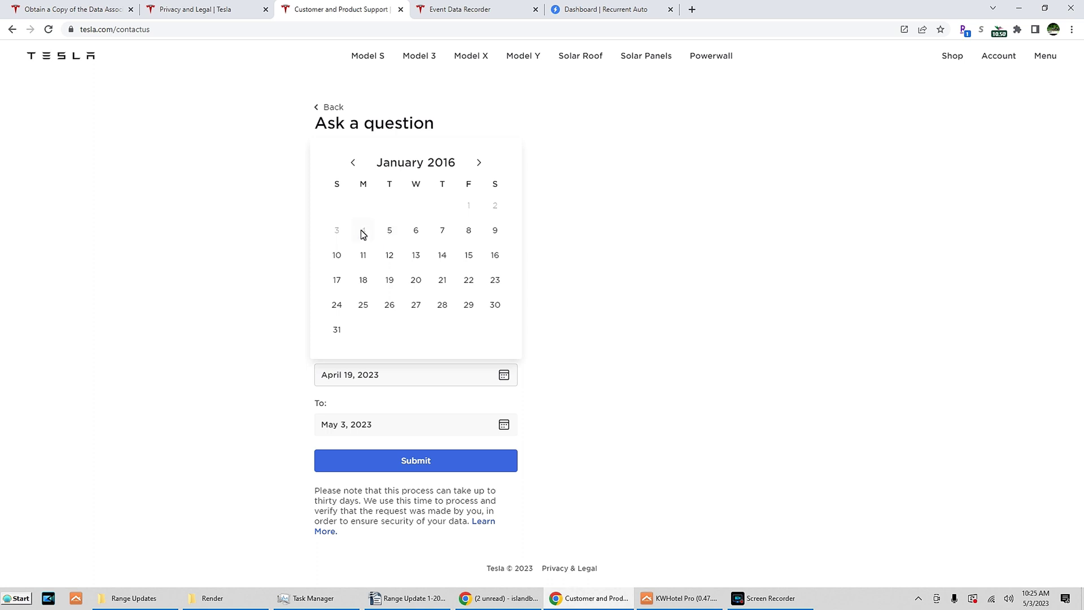
{"action": "left_click", "coordinate": [389, 231]}
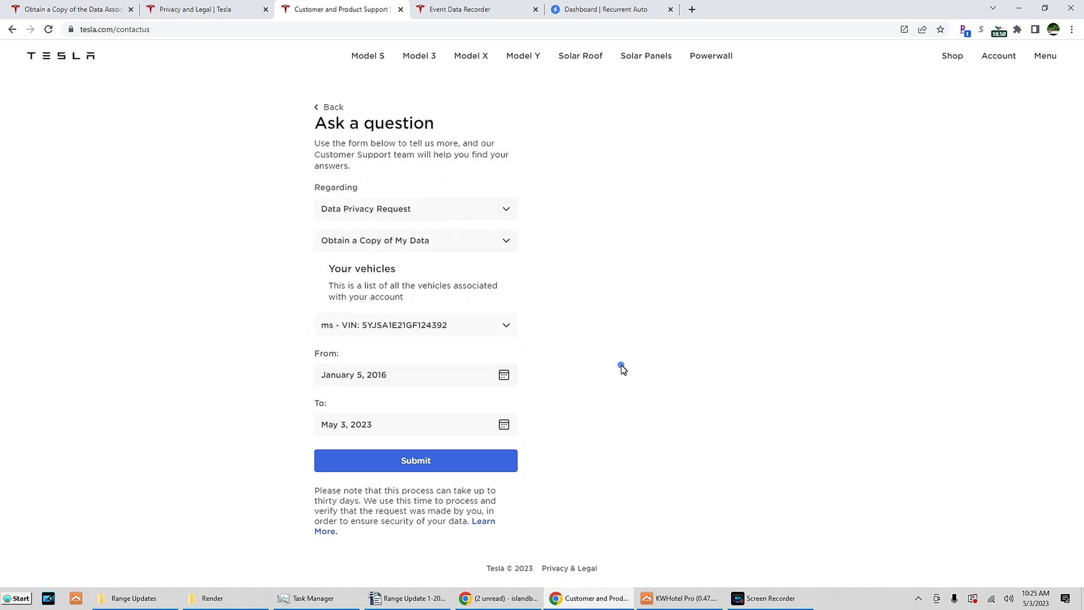
{"action": "left_click", "coordinate": [416, 459]}
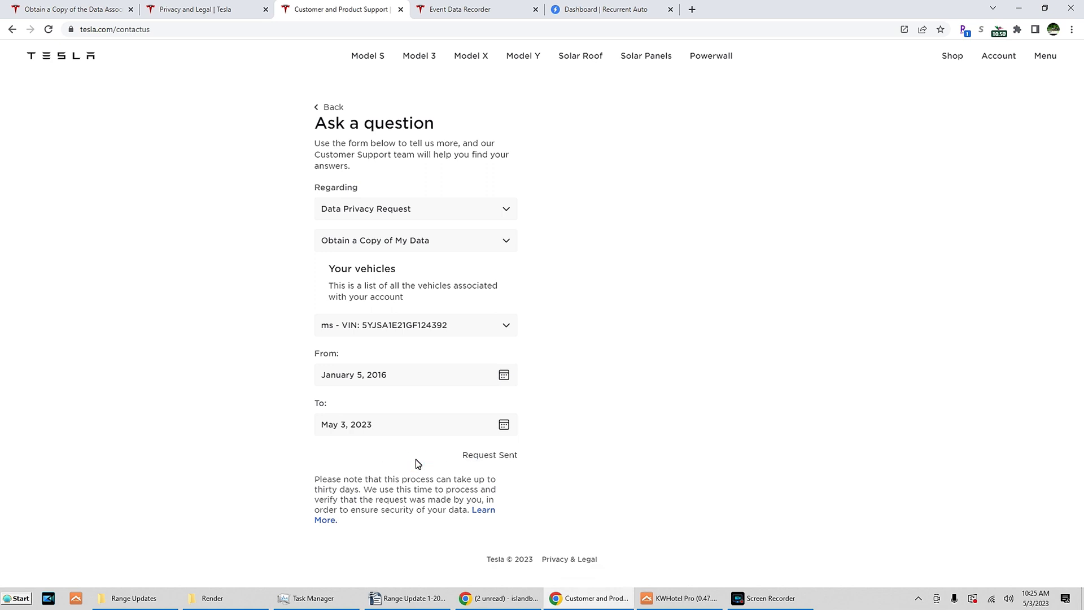
{"action": "left_click", "coordinate": [506, 326]}
{"action": "left_click", "coordinate": [507, 326]}
{"action": "left_click", "coordinate": [511, 328]}
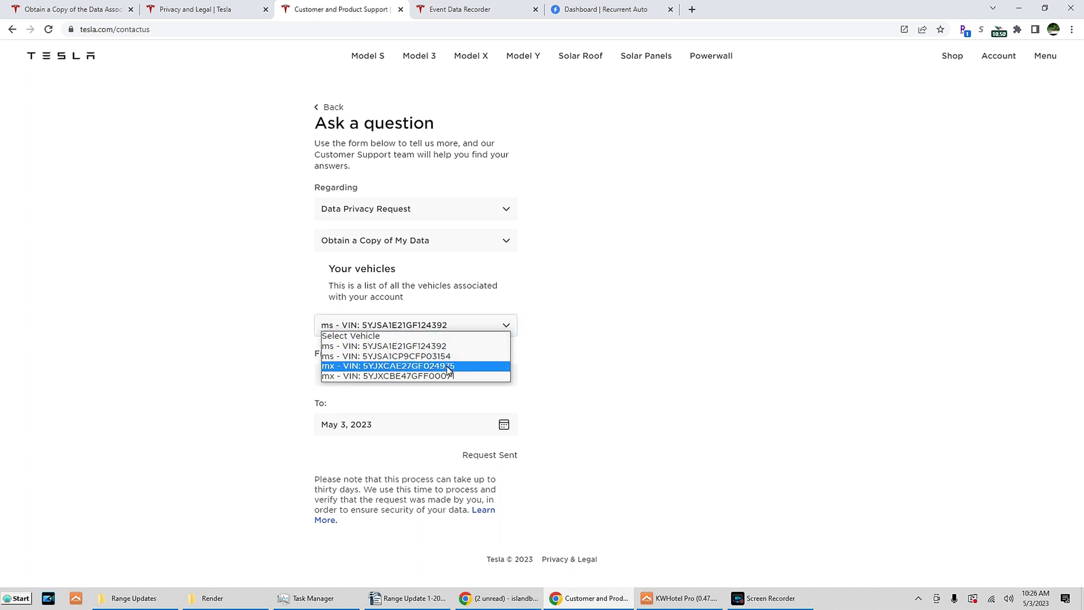
{"action": "left_click", "coordinate": [446, 366]}
Set the From date to January 1, 2019 and send the Model X request
{"action": "left_click", "coordinate": [503, 375]}
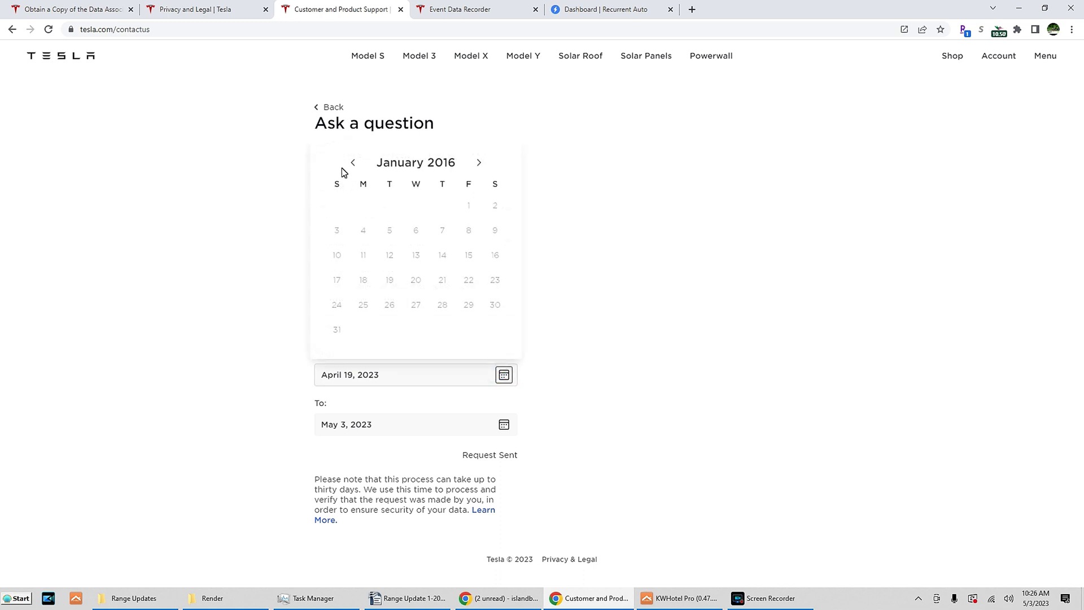
{"action": "left_click", "coordinate": [350, 164]}
{"action": "left_click", "coordinate": [346, 165]}
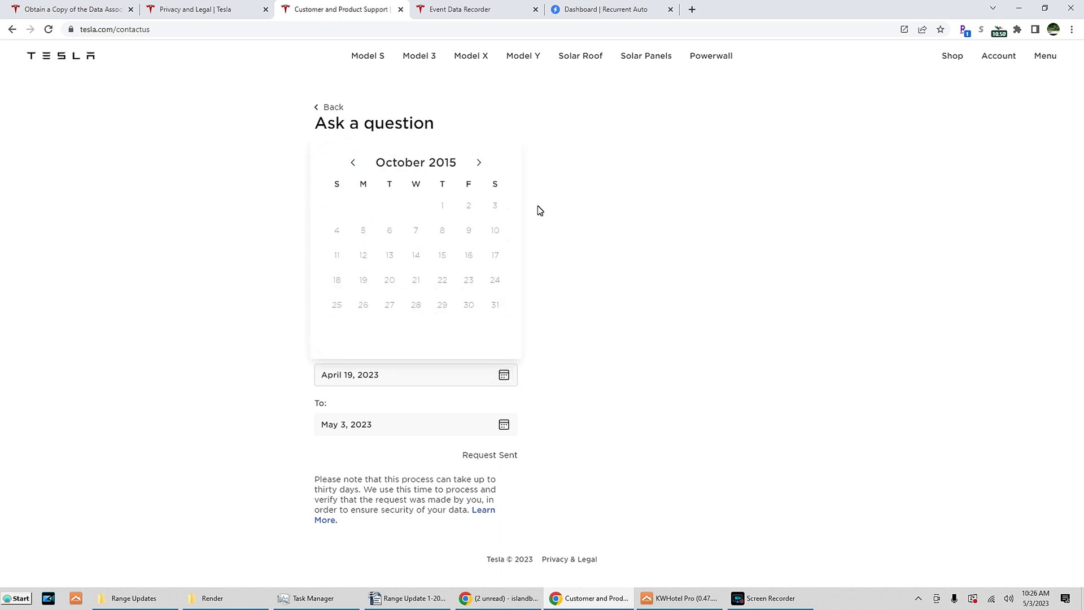
{"action": "left_click", "coordinate": [481, 164]}
{"action": "left_click", "coordinate": [480, 163]}
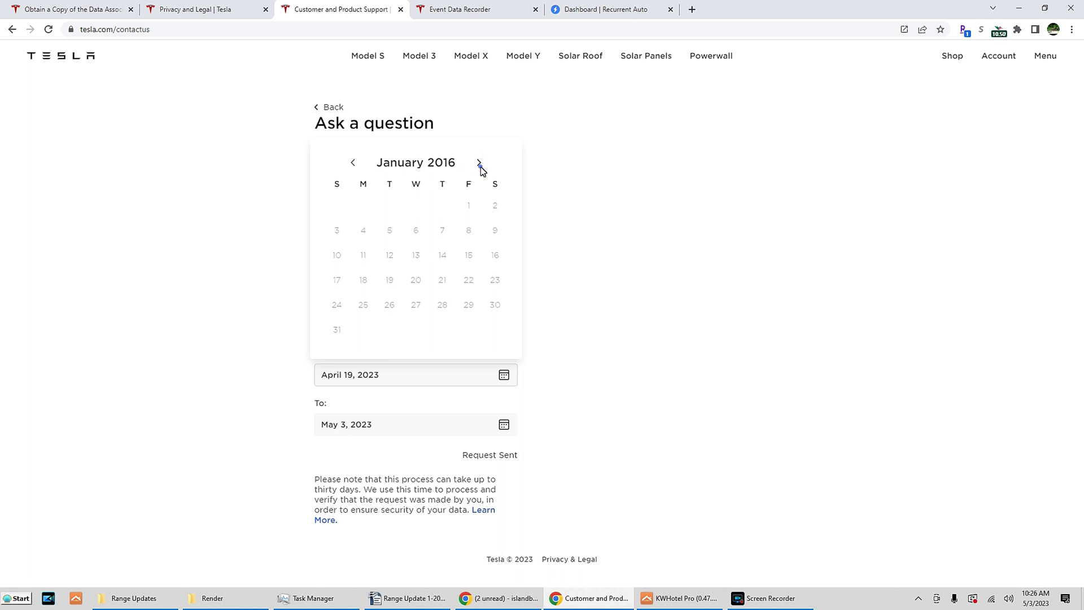
{"action": "left_click", "coordinate": [480, 163]}
{"action": "left_click", "coordinate": [480, 164]}
{"action": "left_click", "coordinate": [481, 163]}
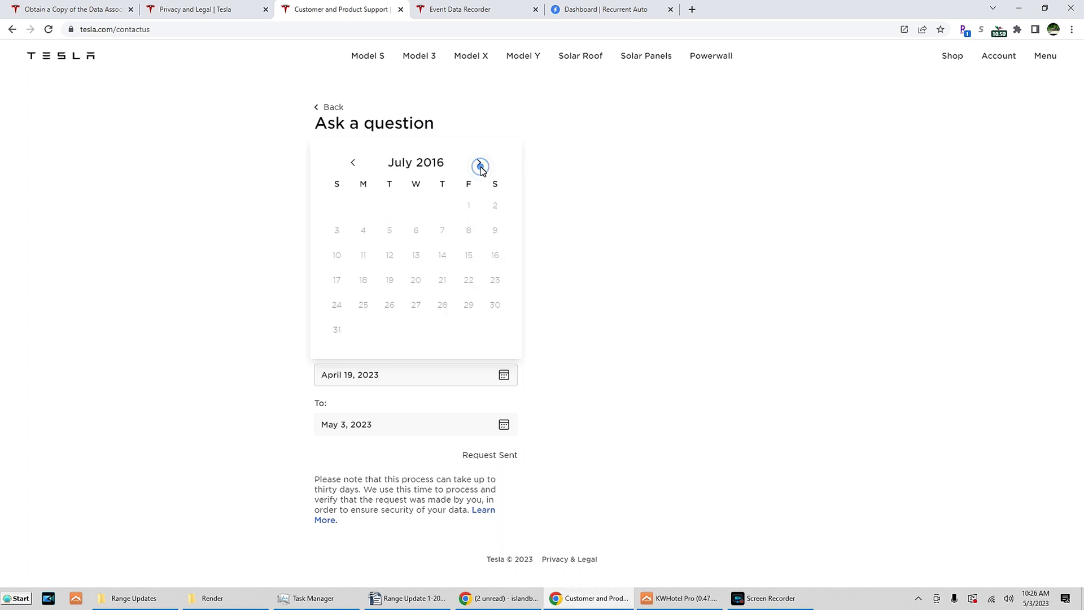
{"action": "left_click", "coordinate": [480, 164]}
{"action": "left_click", "coordinate": [480, 163]}
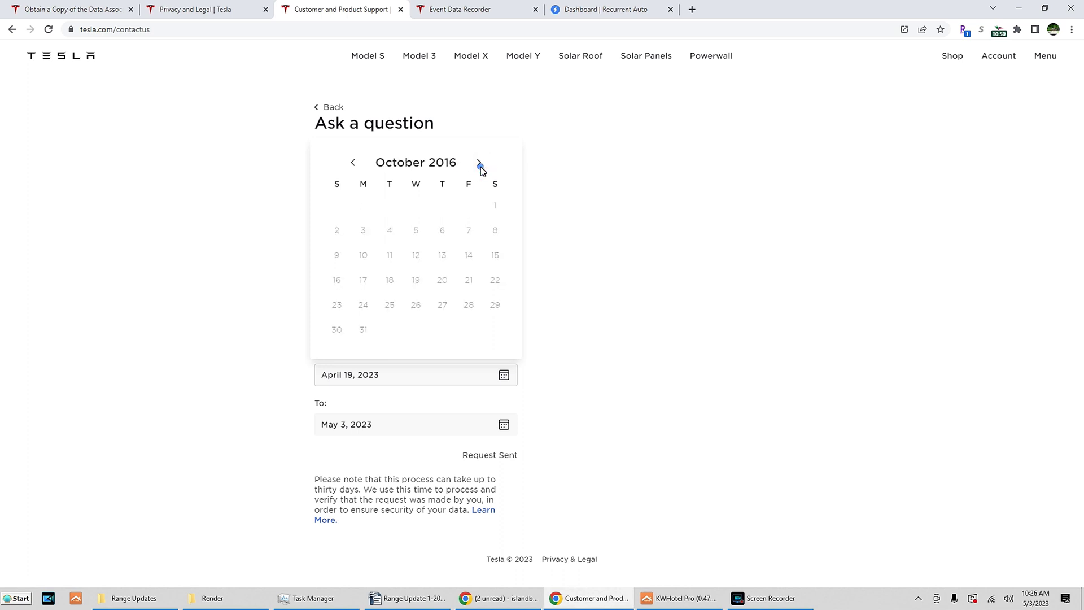
{"action": "left_click", "coordinate": [480, 163]}
{"action": "left_click", "coordinate": [480, 164]}
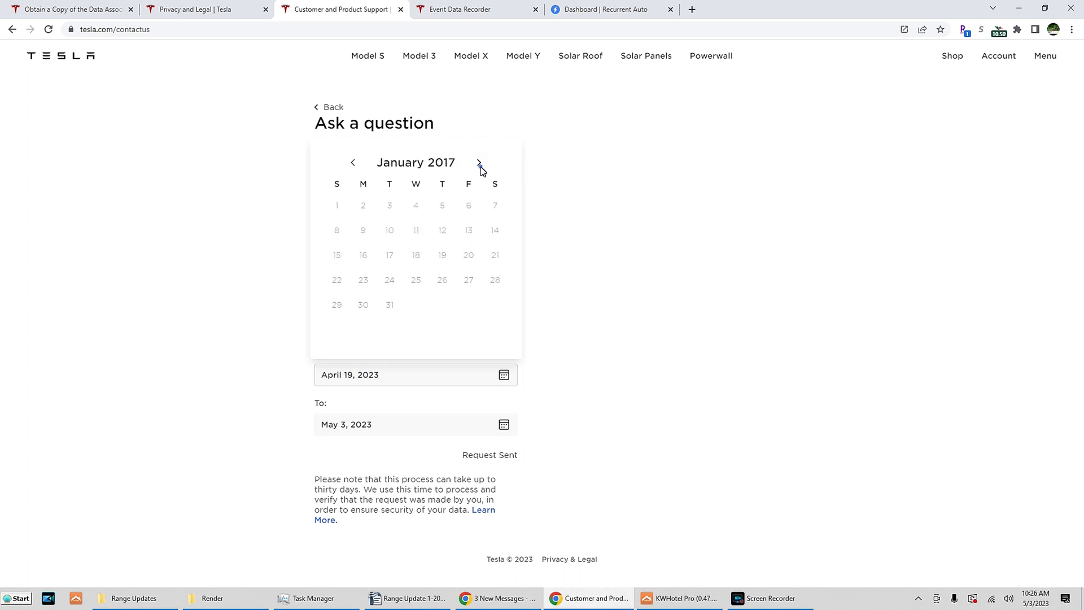
{"action": "left_click", "coordinate": [480, 163]}
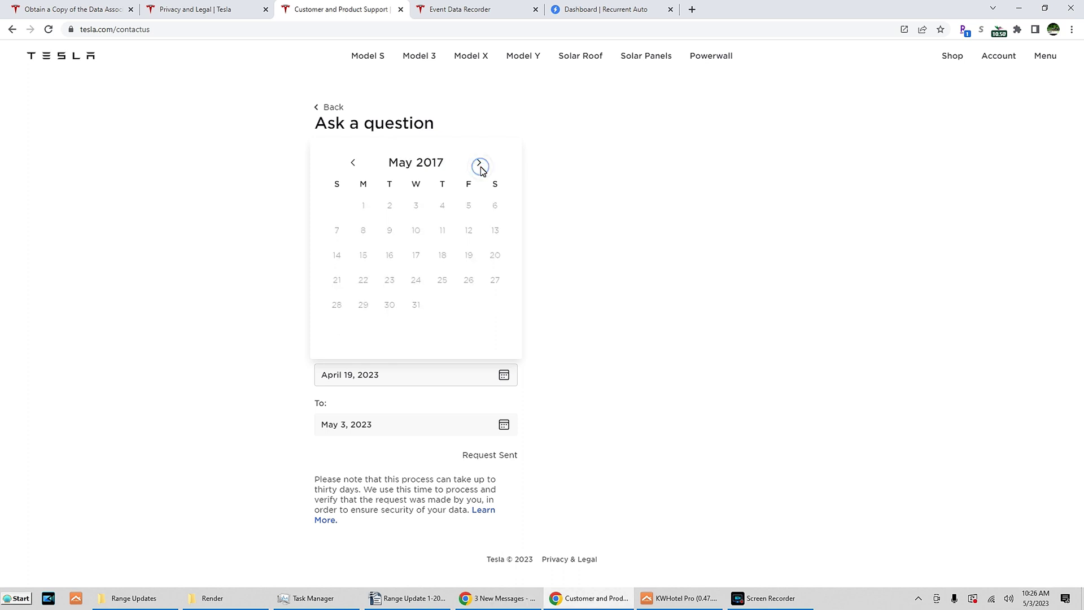
{"action": "left_click", "coordinate": [480, 163]}
{"action": "left_click", "coordinate": [480, 164]}
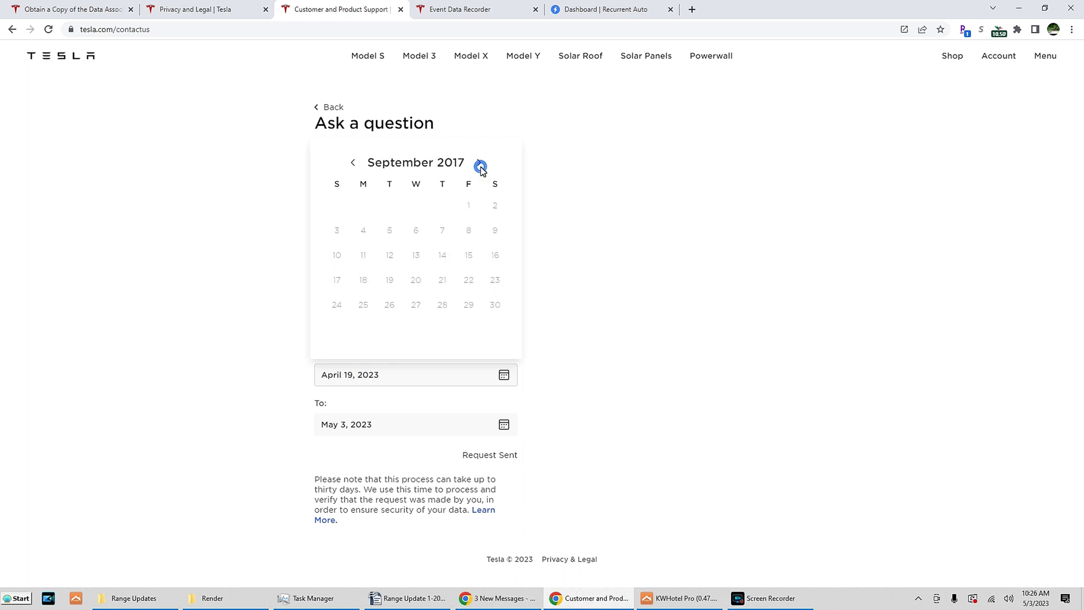
{"action": "left_click", "coordinate": [480, 164]}
{"action": "left_click", "coordinate": [481, 164]}
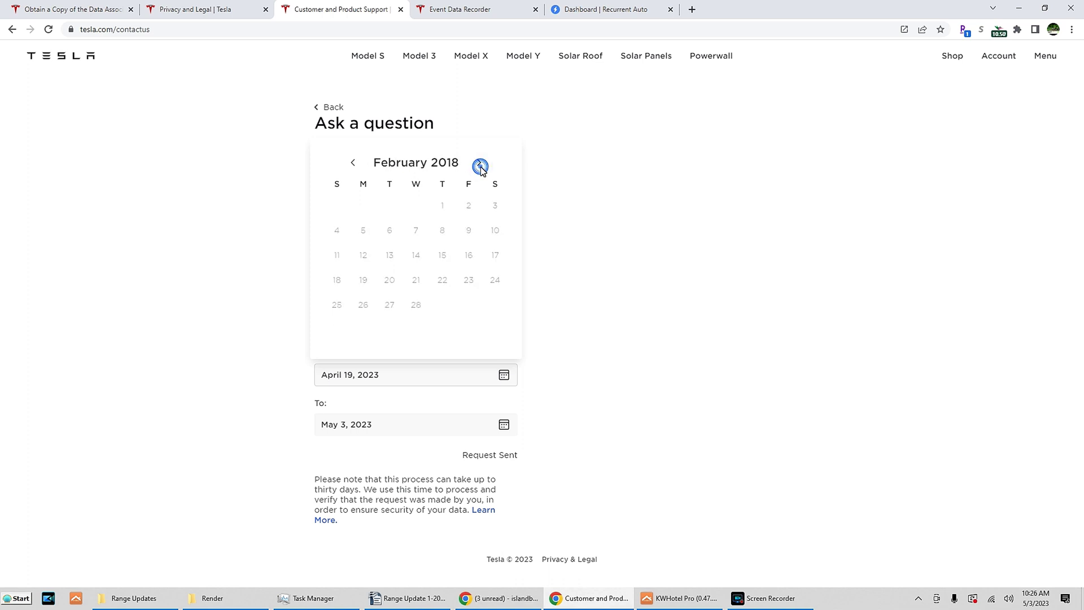
{"action": "left_click", "coordinate": [481, 164]}
{"action": "left_click", "coordinate": [480, 163]}
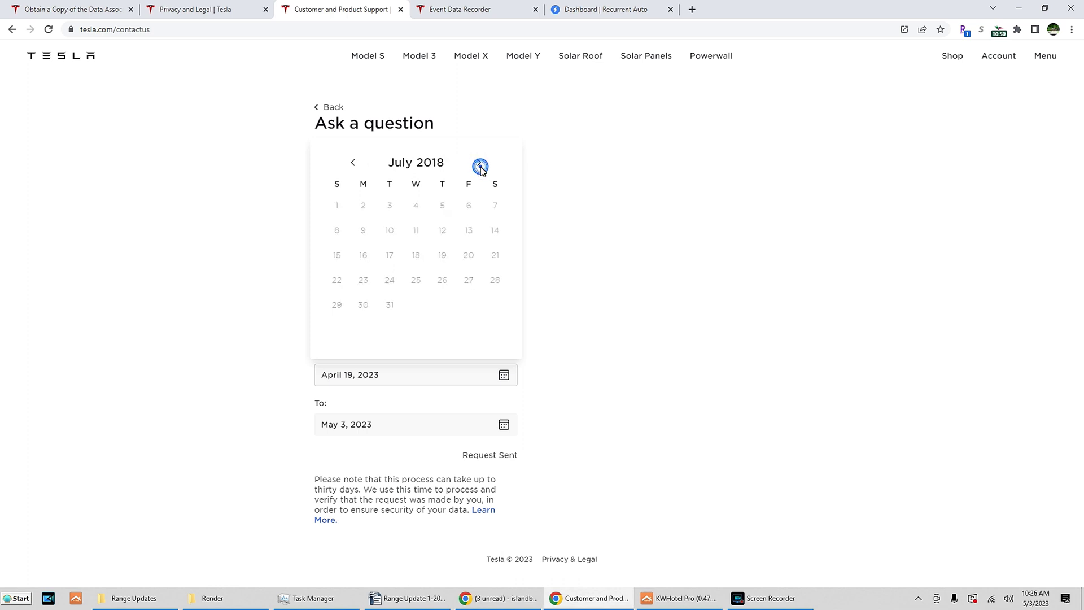
{"action": "left_click", "coordinate": [481, 164]}
{"action": "left_click", "coordinate": [480, 163]}
{"action": "left_click", "coordinate": [480, 164]}
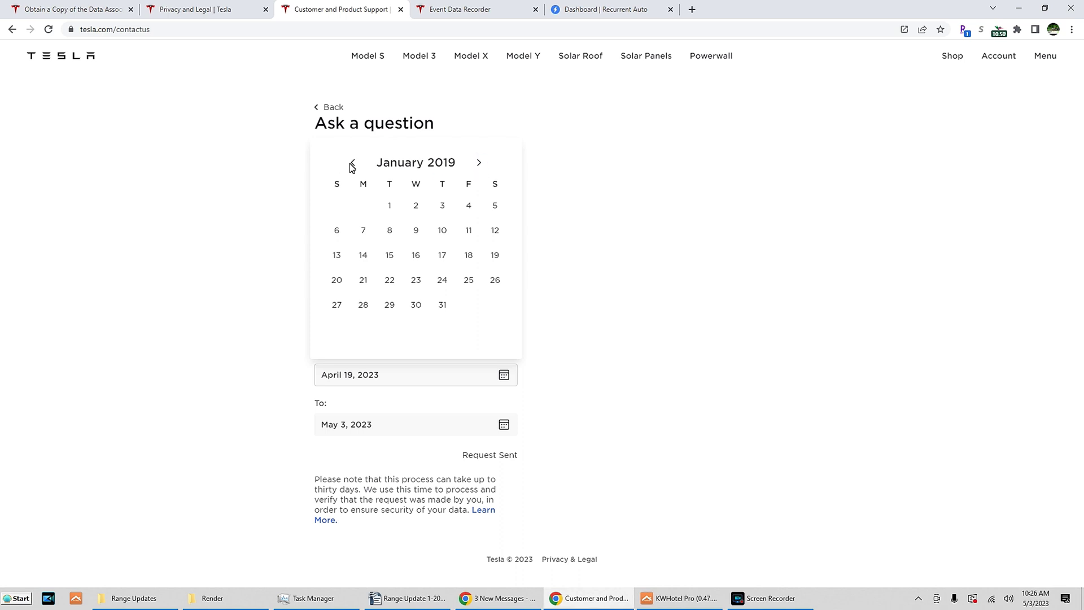
{"action": "left_click", "coordinate": [352, 164]}
{"action": "left_click", "coordinate": [479, 163]}
{"action": "left_click", "coordinate": [389, 206]}
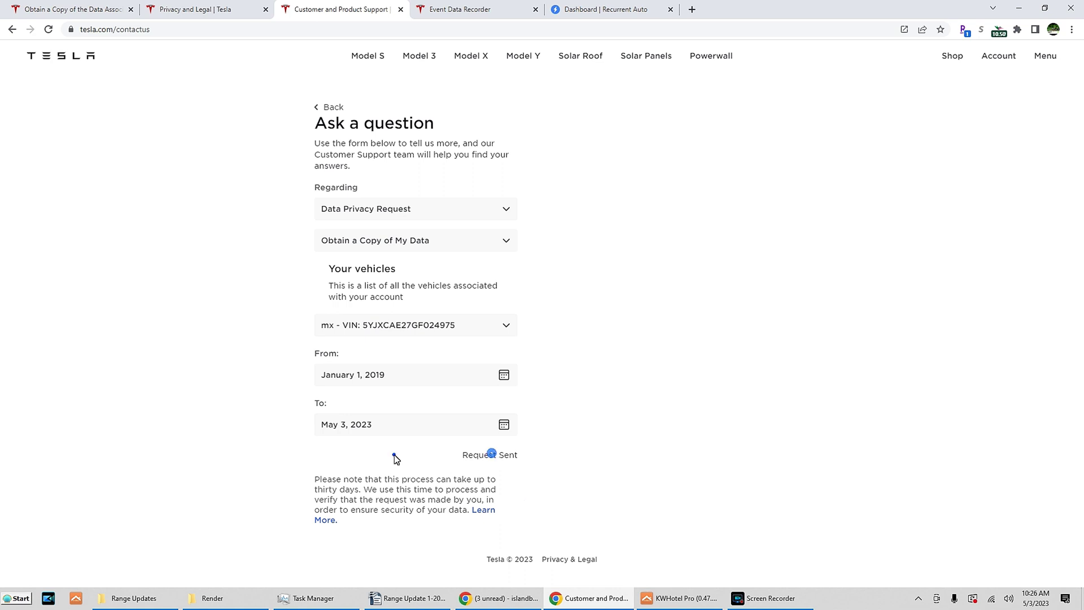
{"action": "left_click_drag", "start_coordinate": [394, 455], "coordinate": [469, 459]}
{"action": "left_click", "coordinate": [537, 461]}
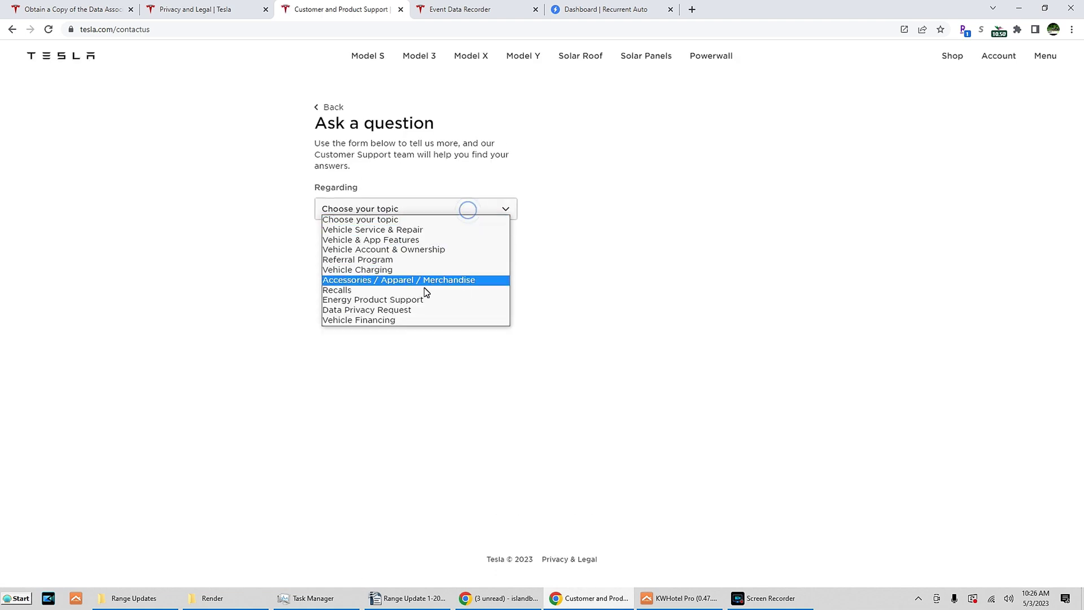
{"action": "left_click", "coordinate": [419, 309]}
{"action": "left_click", "coordinate": [431, 245]}
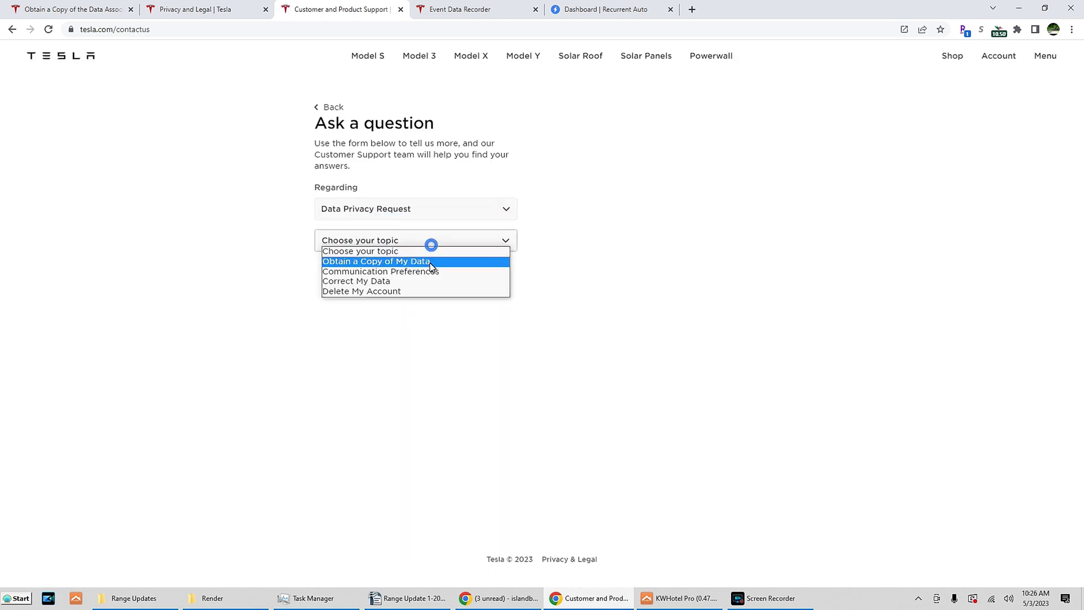
{"action": "left_click", "coordinate": [427, 266]}
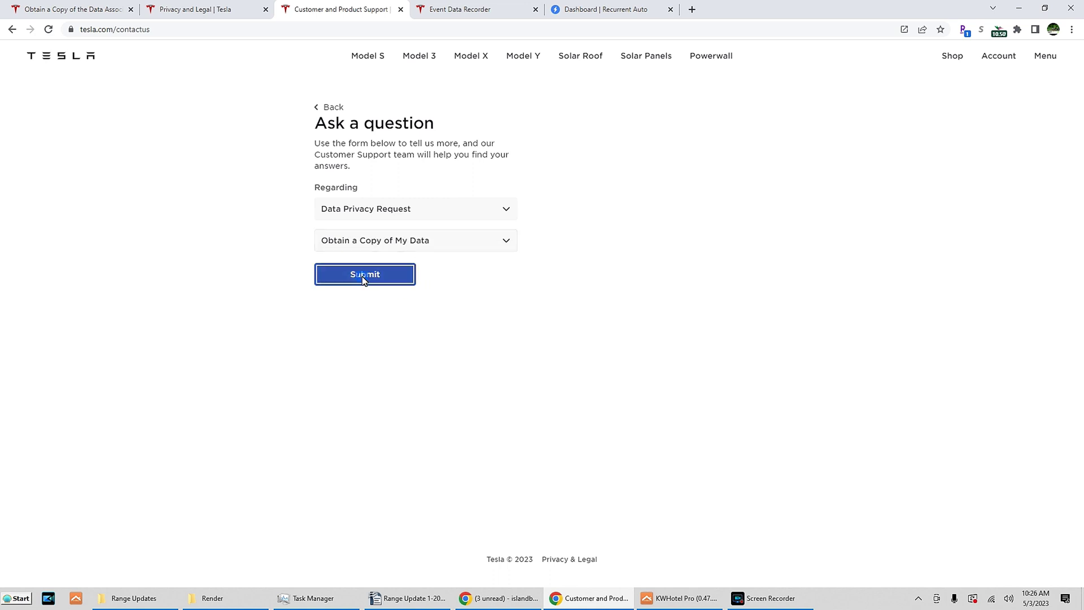
{"action": "left_click", "coordinate": [499, 328]}
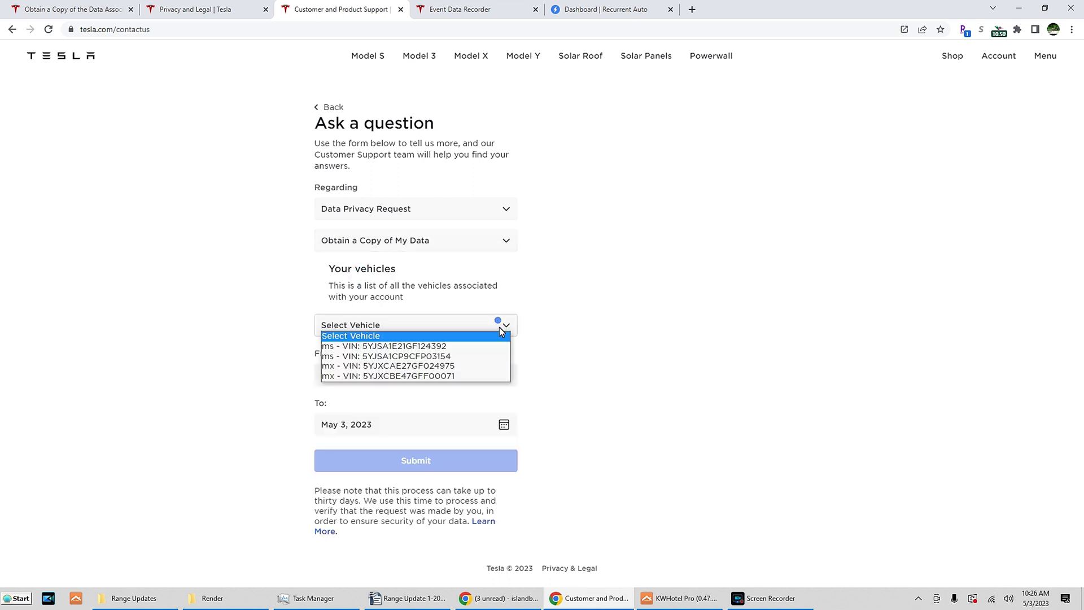
{"action": "left_click", "coordinate": [426, 365]}
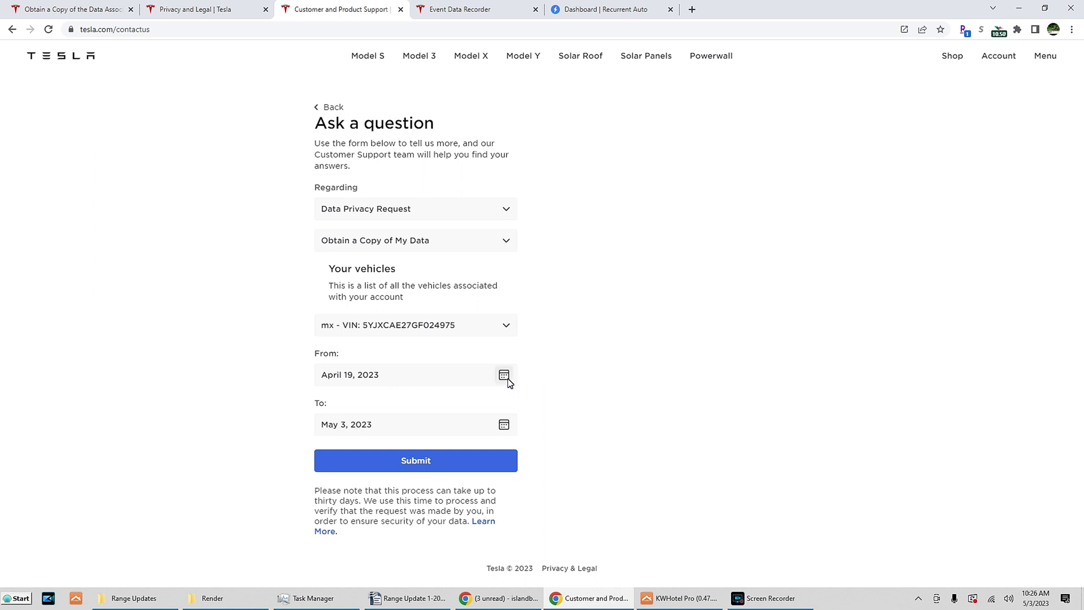
Set the From date to January 1, 2019 and submit the request
{"action": "left_click", "coordinate": [504, 375]}
{"action": "left_click", "coordinate": [354, 163]}
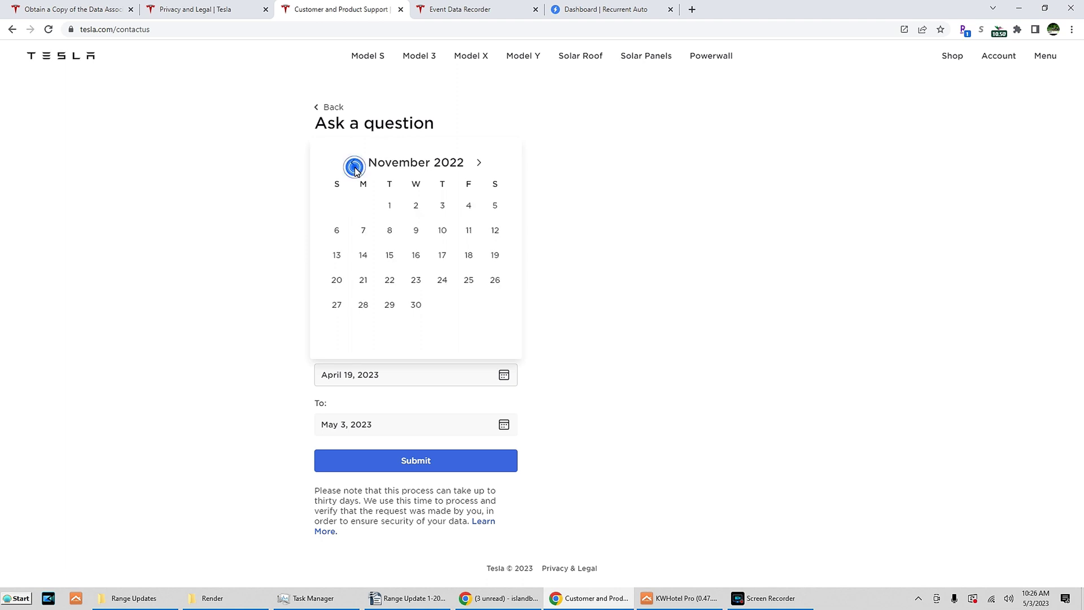
{"action": "left_click", "coordinate": [354, 164]}
{"action": "left_click", "coordinate": [354, 164]}
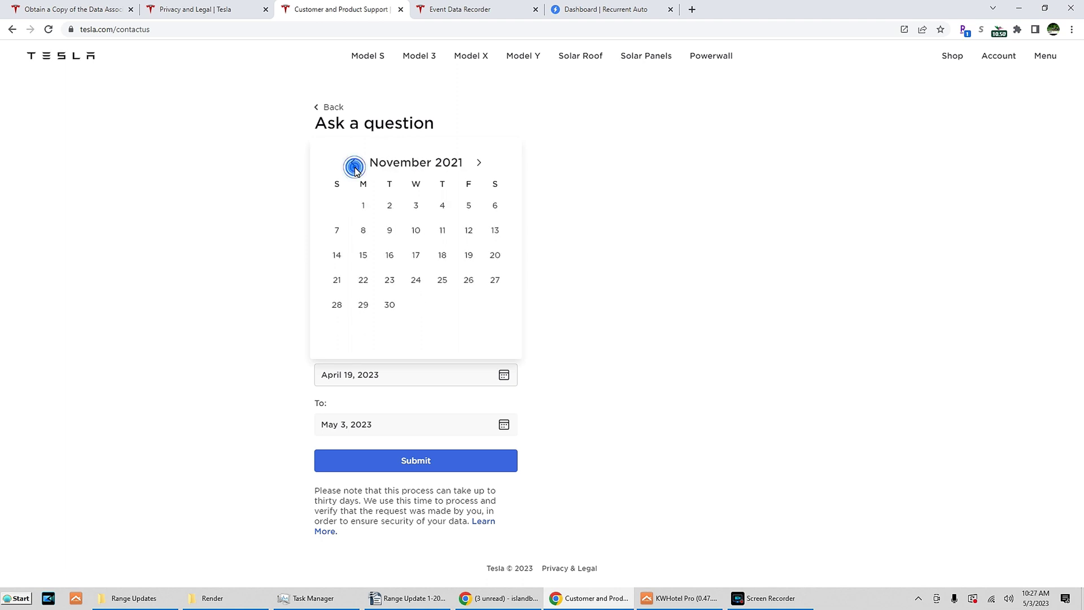
{"action": "left_click", "coordinate": [354, 164]}
{"action": "left_click", "coordinate": [354, 163]}
{"action": "left_click", "coordinate": [354, 164]}
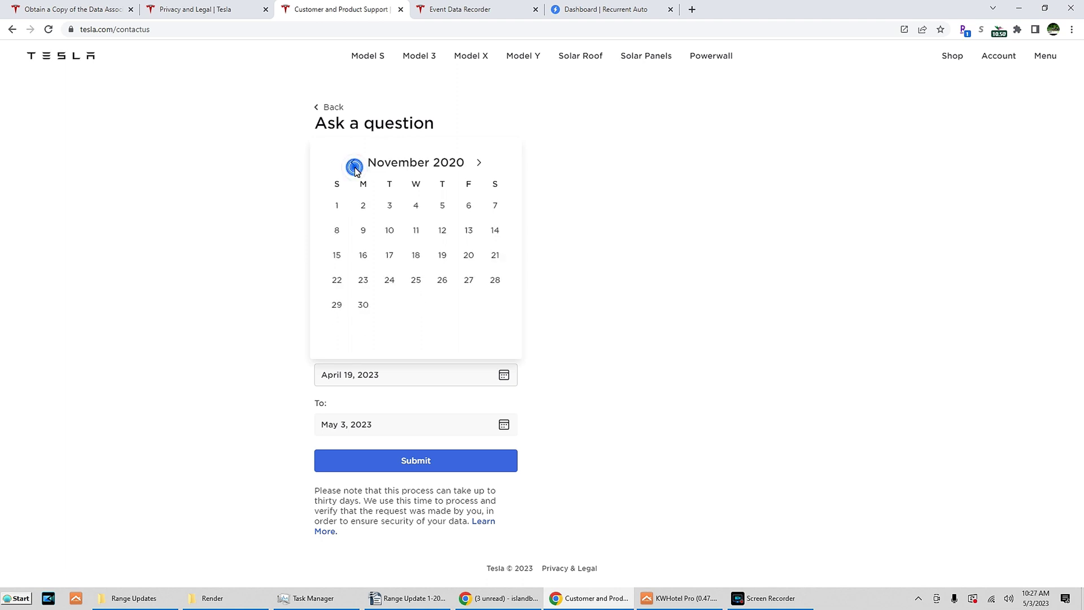
{"action": "left_click", "coordinate": [354, 163]}
{"action": "left_click", "coordinate": [354, 163]}
{"action": "left_click", "coordinate": [354, 163]}
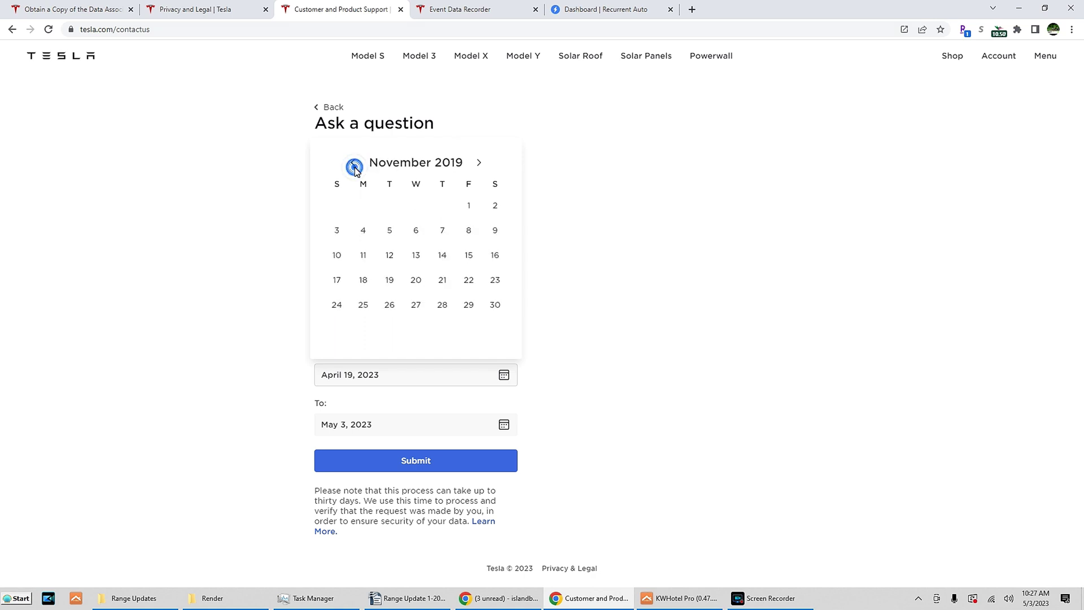
{"action": "left_click", "coordinate": [355, 163]}
{"action": "left_click", "coordinate": [354, 163]}
{"action": "left_click", "coordinate": [355, 164]}
{"action": "left_click", "coordinate": [355, 164]}
{"action": "left_click", "coordinate": [355, 164]}
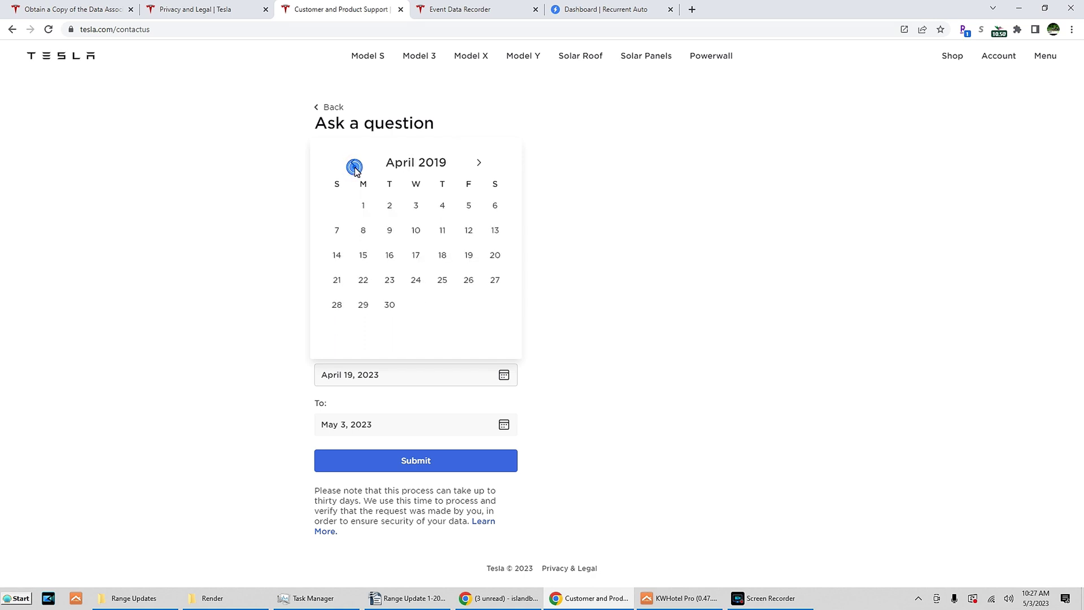
{"action": "left_click", "coordinate": [354, 163]}
{"action": "left_click", "coordinate": [354, 164]}
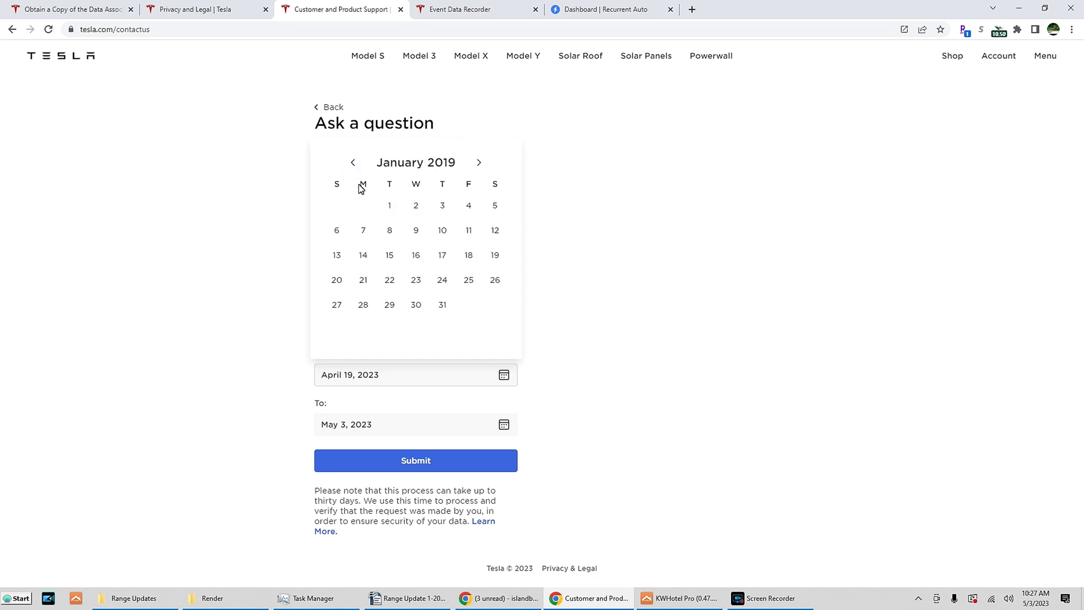
{"action": "left_click", "coordinate": [352, 162]}
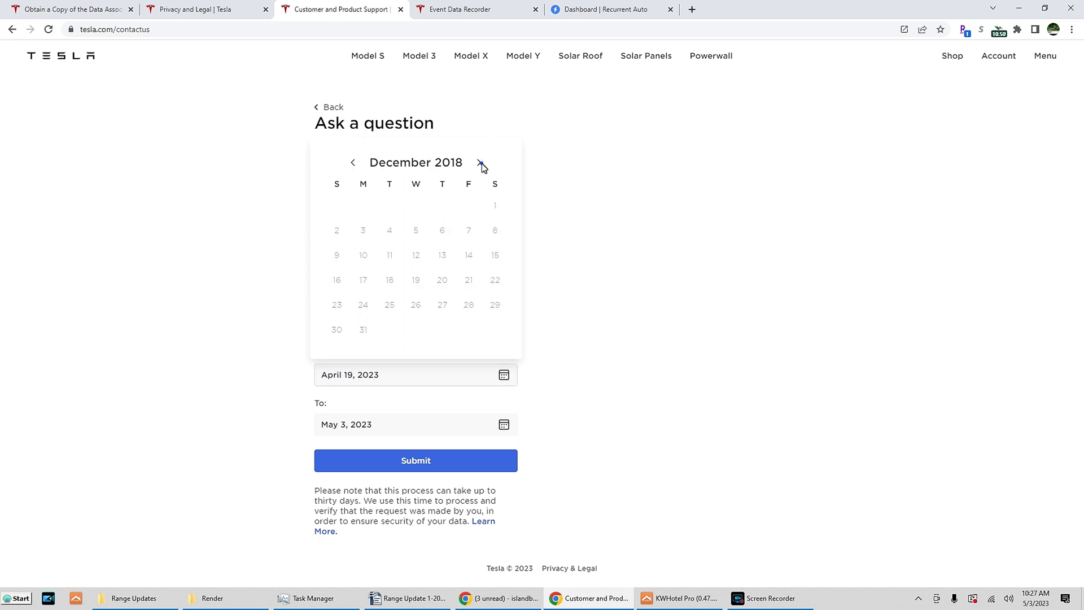
{"action": "left_click", "coordinate": [480, 163]}
{"action": "left_click", "coordinate": [390, 205]}
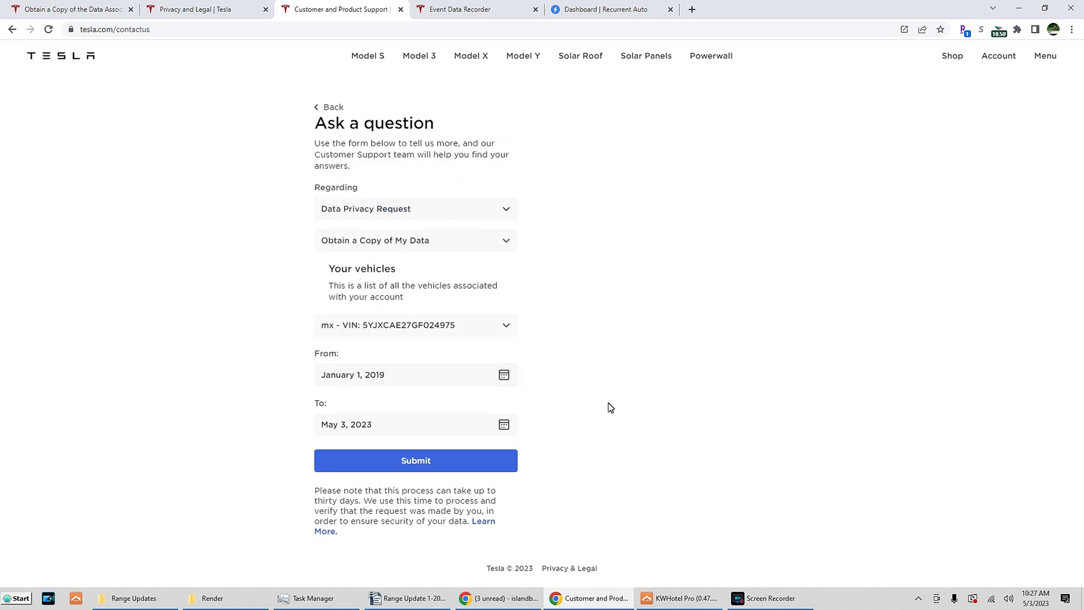
{"action": "left_click", "coordinate": [438, 460]}
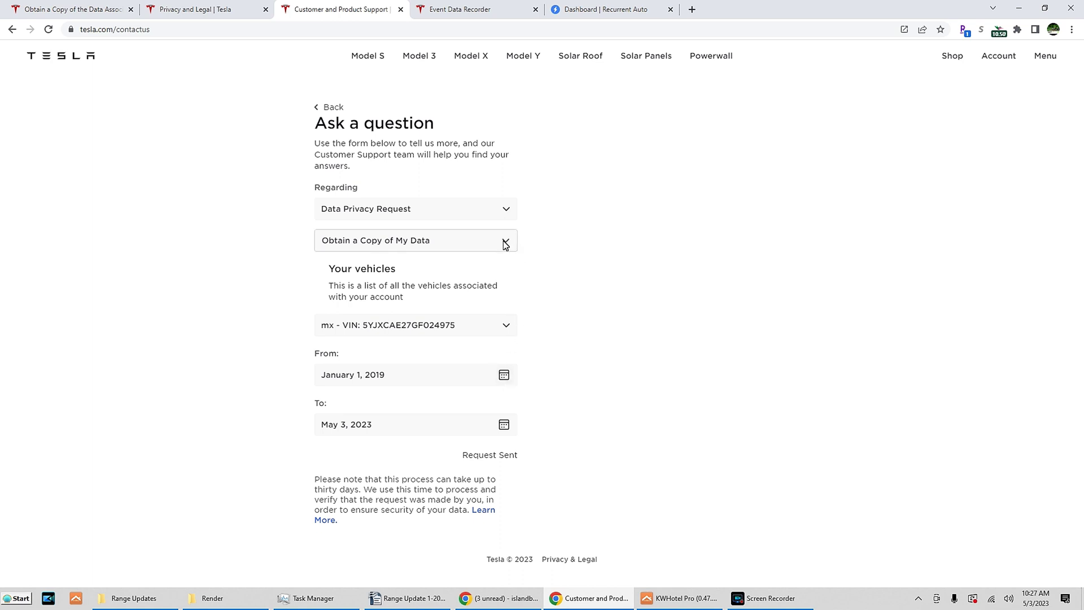
{"action": "left_click", "coordinate": [48, 29]}
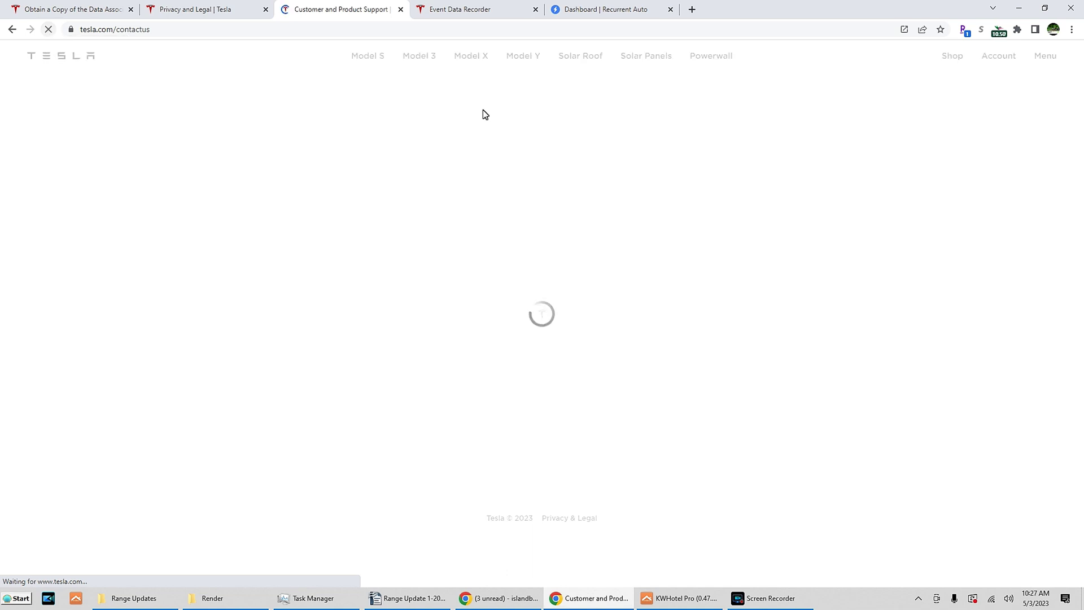
{"action": "left_click", "coordinate": [455, 207]}
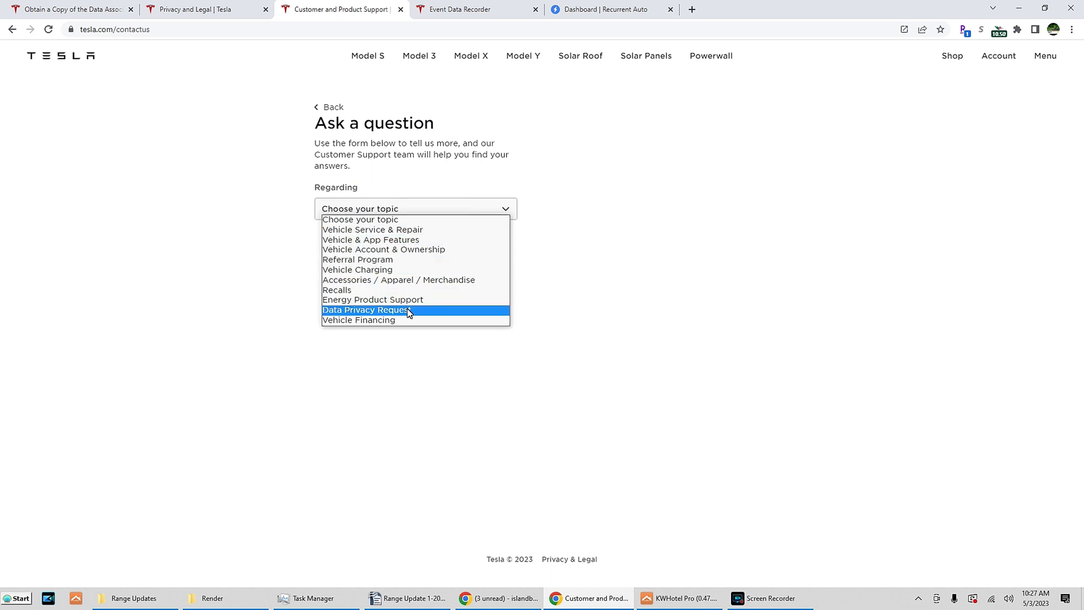
{"action": "left_click", "coordinate": [407, 309]}
{"action": "left_click", "coordinate": [416, 239]}
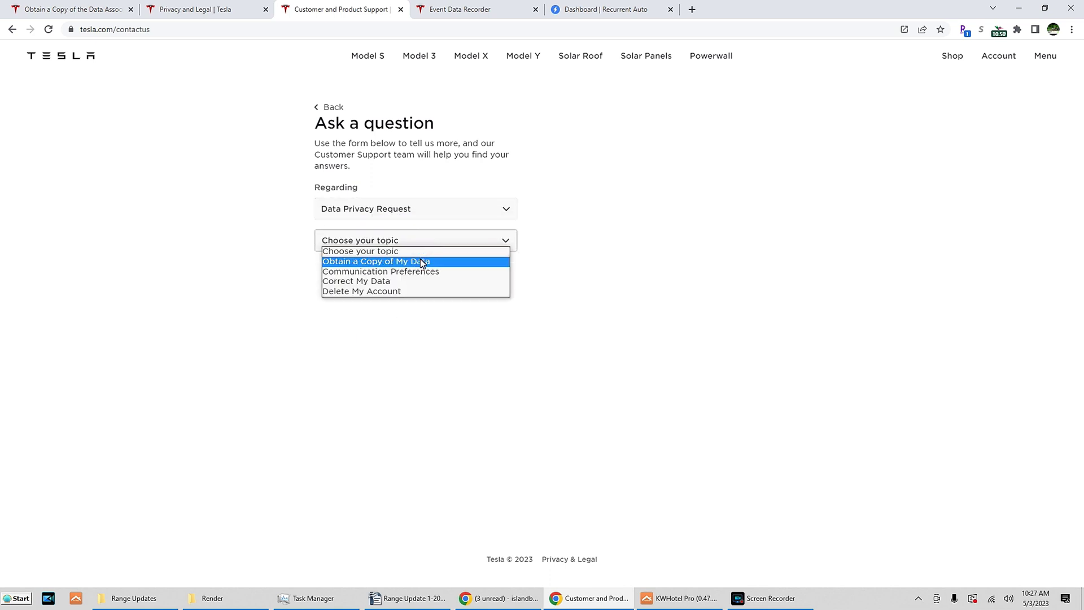
{"action": "left_click", "coordinate": [433, 262]}
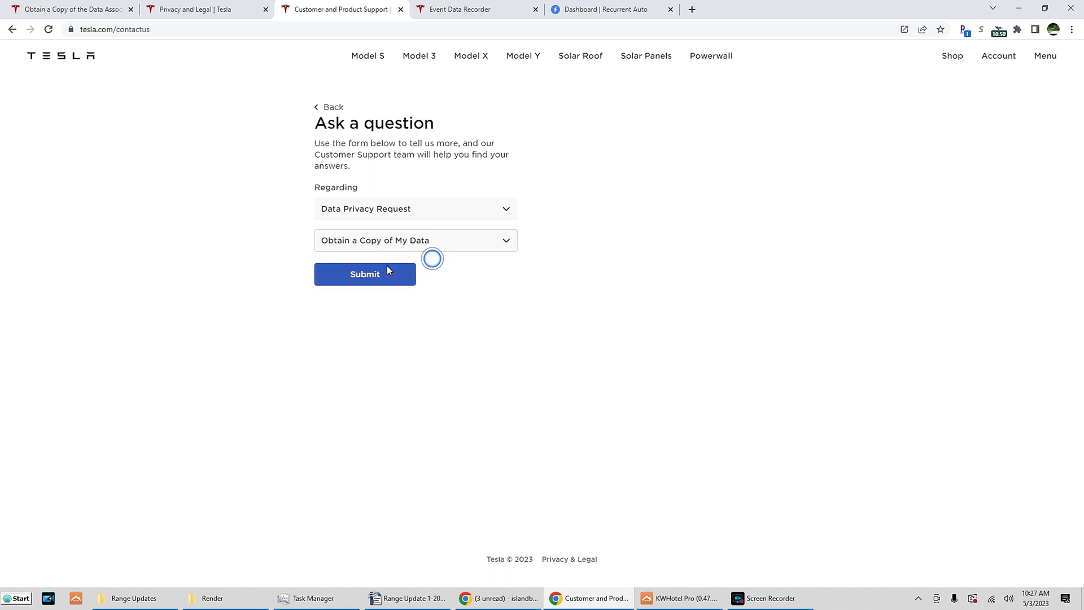
{"action": "left_click", "coordinate": [495, 326]}
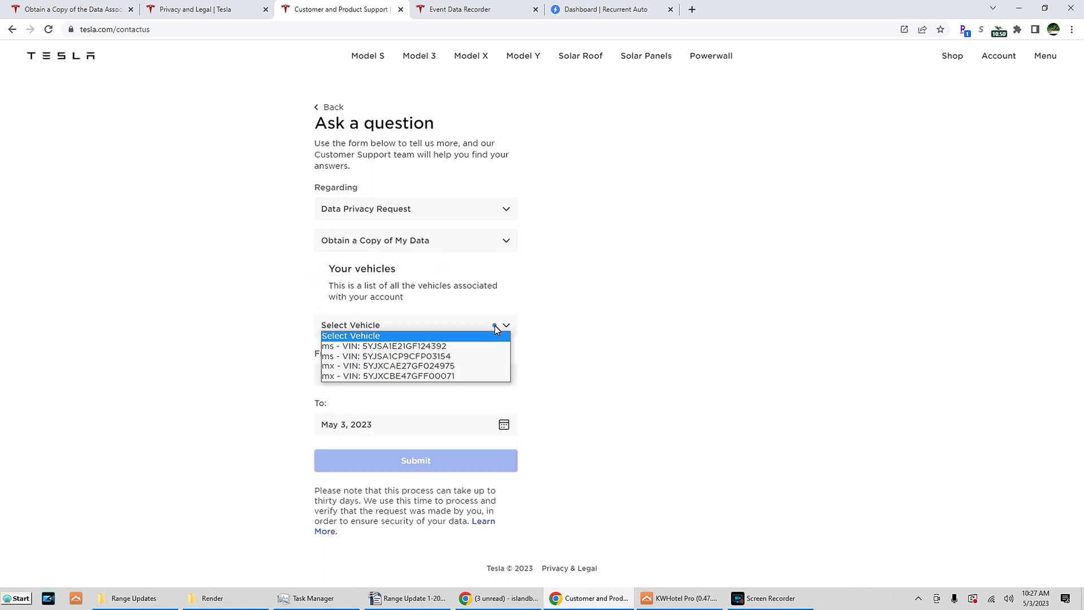
{"action": "left_click", "coordinate": [477, 354]}
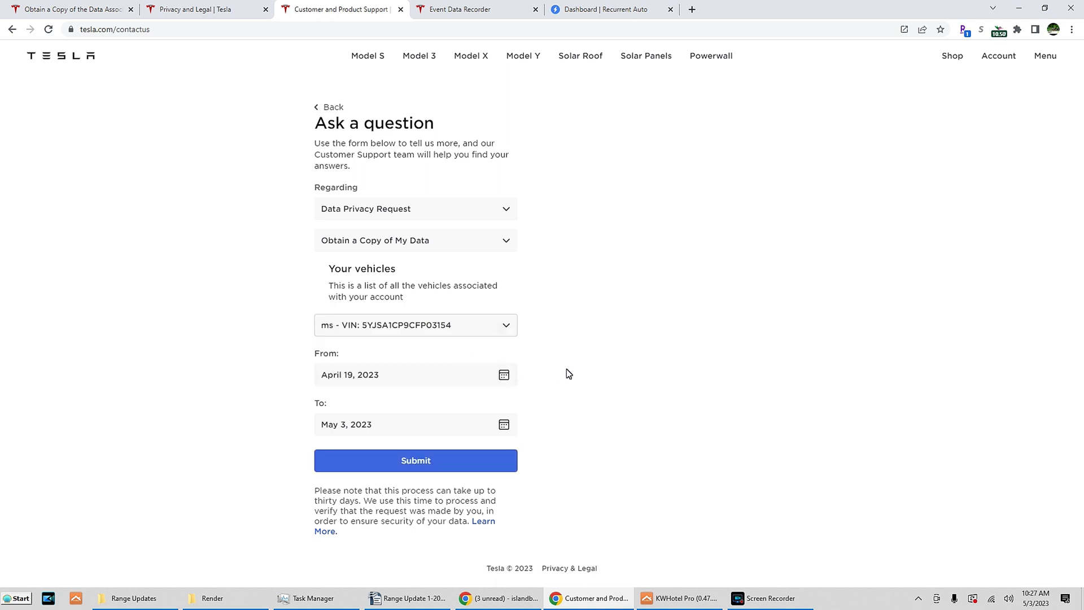
{"action": "left_click", "coordinate": [506, 375]}
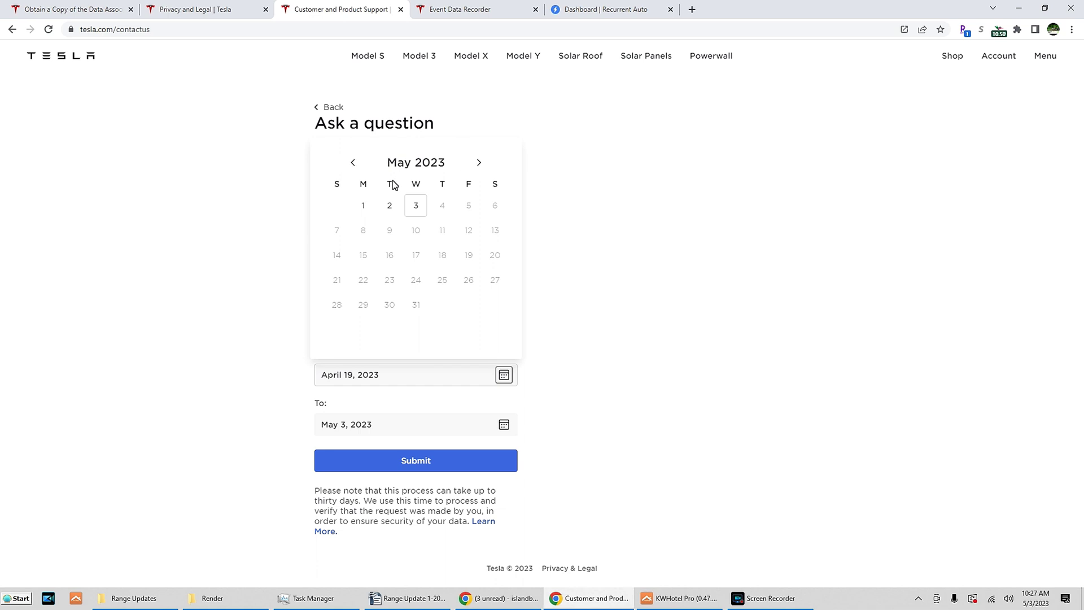
Set the ms request's From date to January 1, 2019
{"action": "left_click", "coordinate": [350, 163]}
{"action": "left_click", "coordinate": [351, 163]}
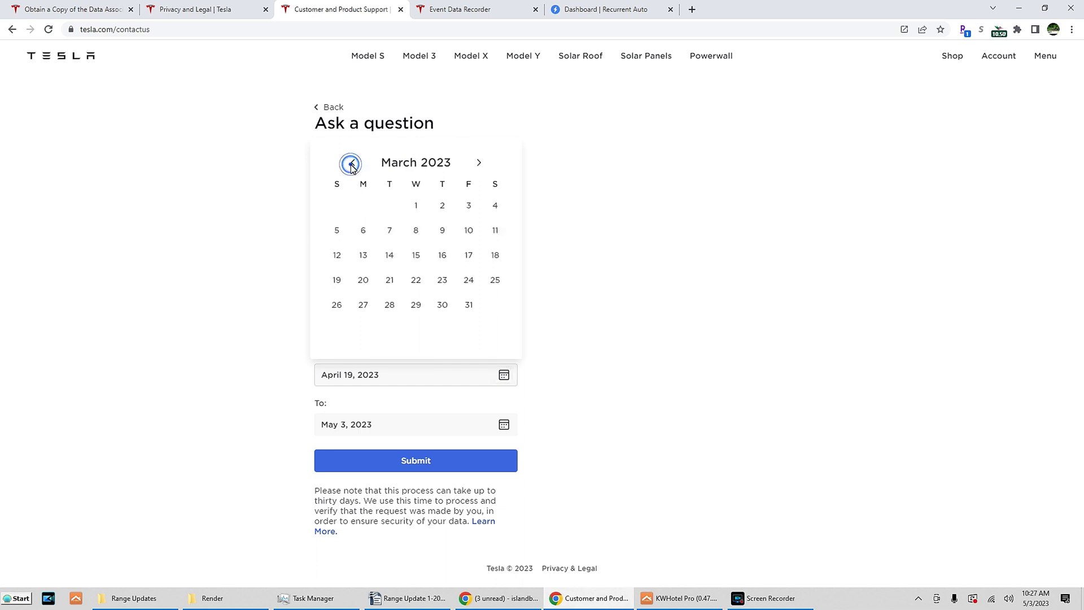
{"action": "double_click", "coordinate": [351, 163]}
{"action": "double_click", "coordinate": [351, 163]}
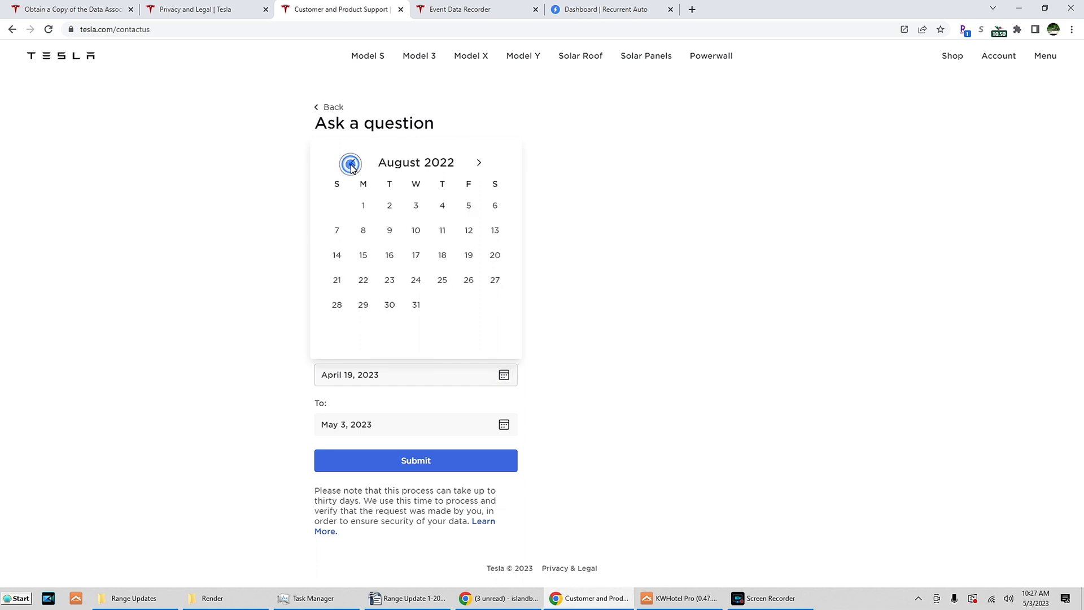
{"action": "double_click", "coordinate": [352, 163]}
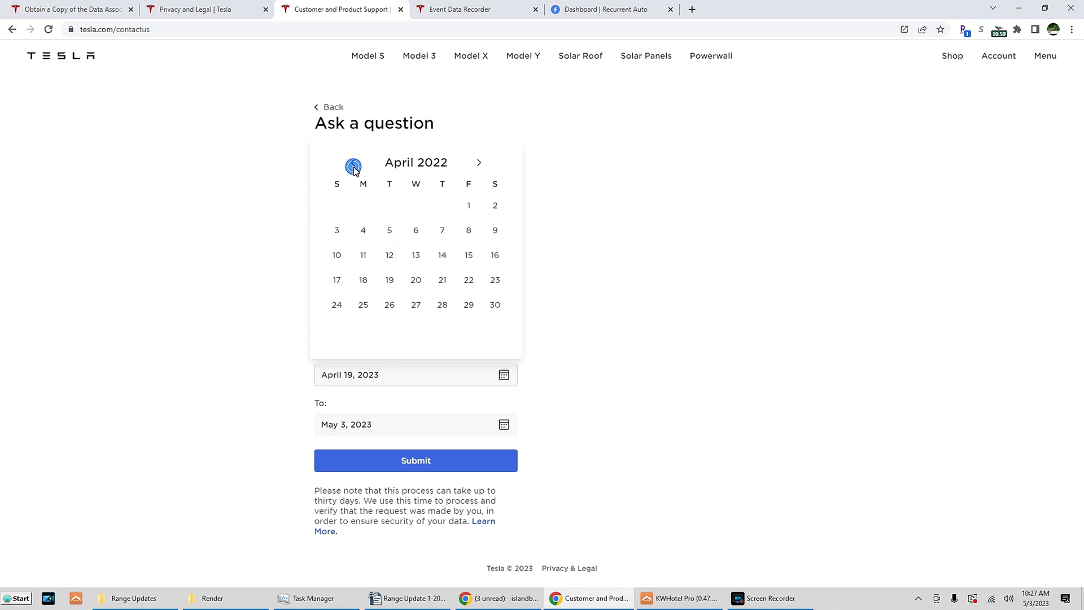
{"action": "left_click", "coordinate": [353, 164]}
{"action": "double_click", "coordinate": [352, 163]}
{"action": "left_click", "coordinate": [353, 163]}
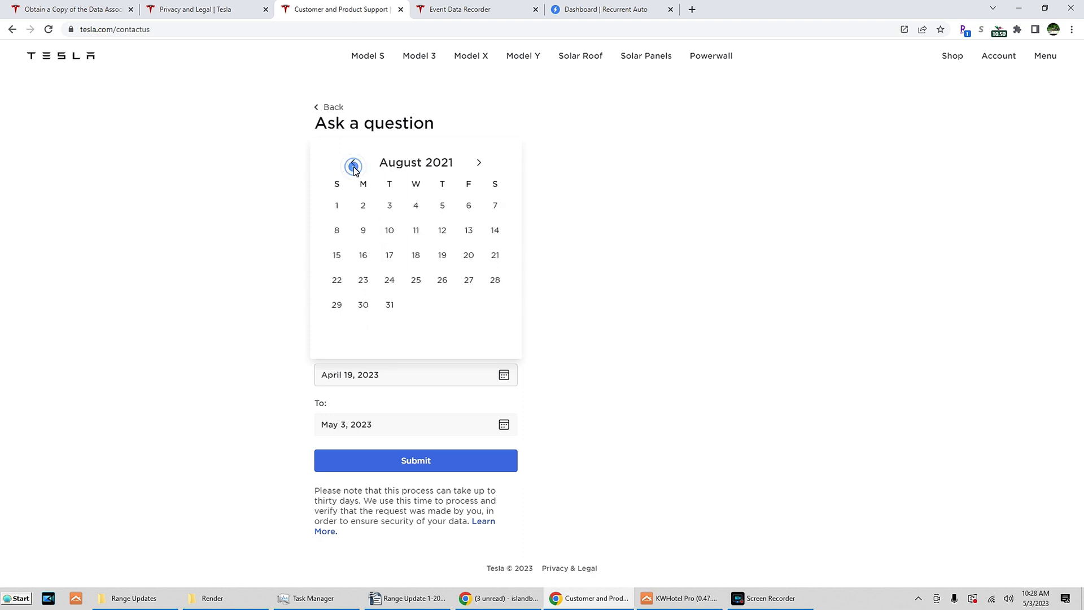
{"action": "triple_click", "coordinate": [353, 163]}
{"action": "triple_click", "coordinate": [352, 163]}
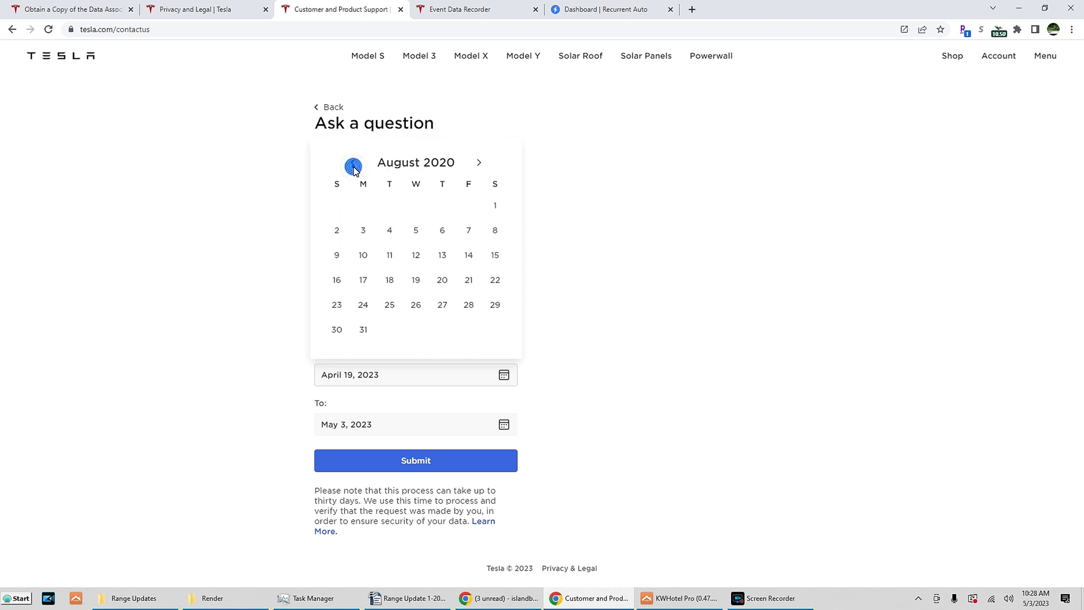
{"action": "triple_click", "coordinate": [353, 166]}
{"action": "triple_click", "coordinate": [353, 166]}
{"action": "double_click", "coordinate": [353, 166]}
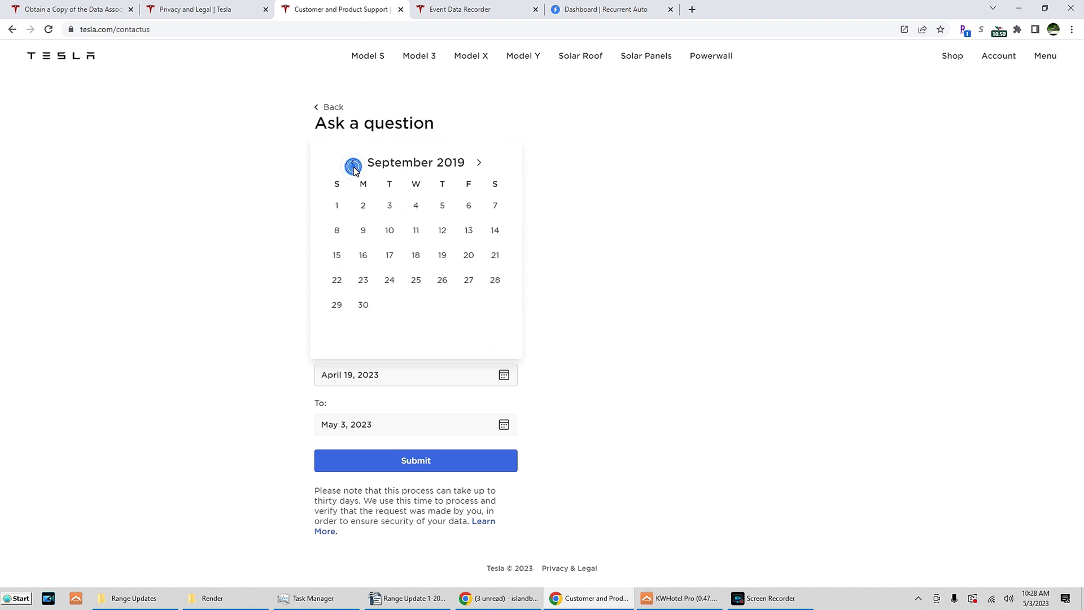
{"action": "triple_click", "coordinate": [354, 166]}
{"action": "double_click", "coordinate": [353, 166]}
{"action": "triple_click", "coordinate": [353, 166]}
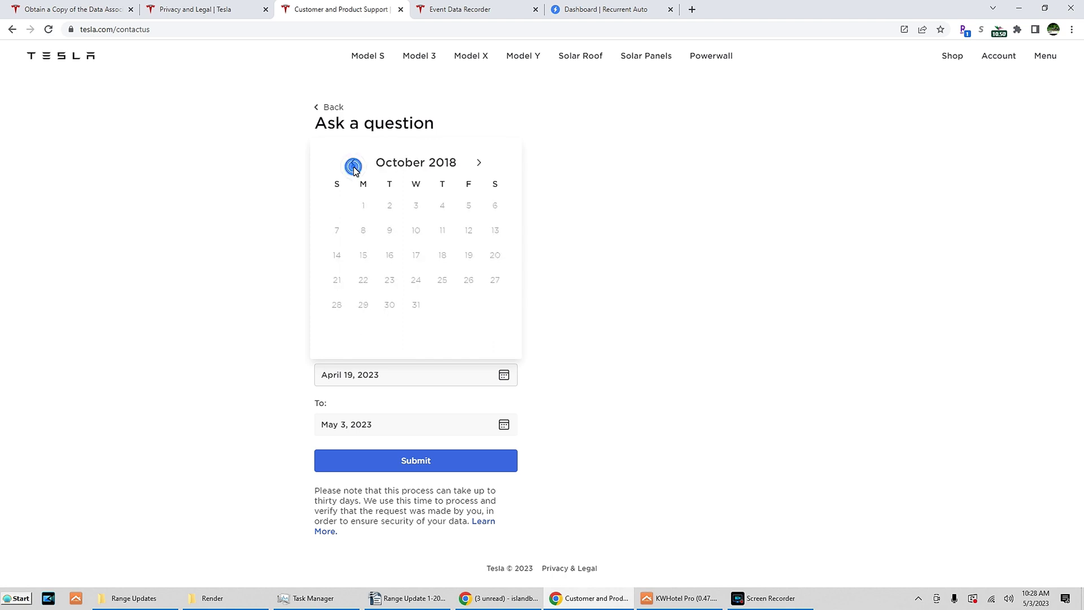
{"action": "double_click", "coordinate": [353, 167]}
{"action": "double_click", "coordinate": [478, 164]}
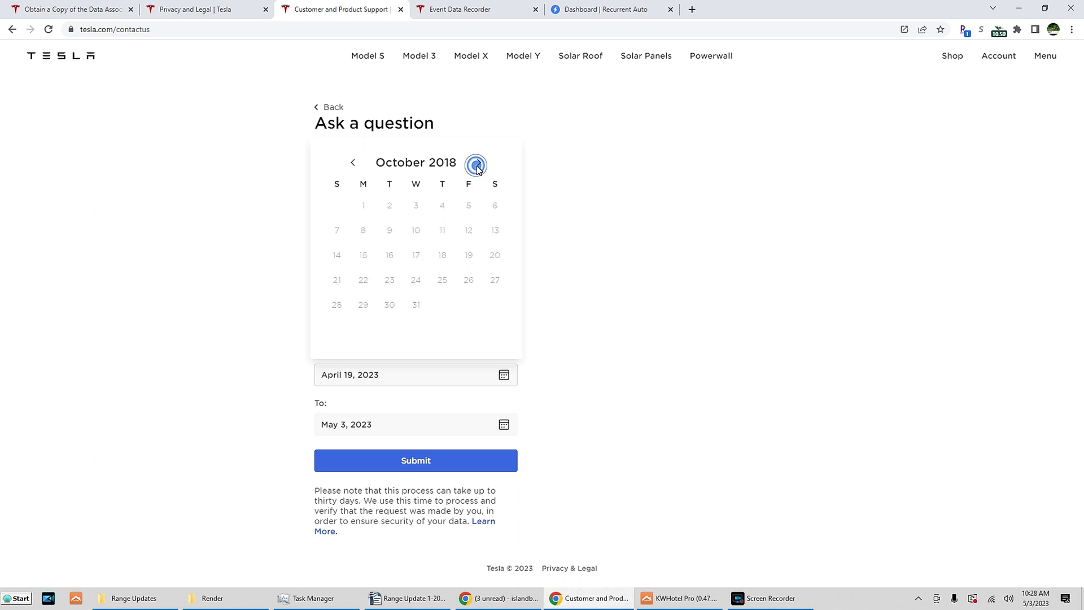
{"action": "left_click", "coordinate": [477, 163]}
{"action": "left_click", "coordinate": [478, 164]}
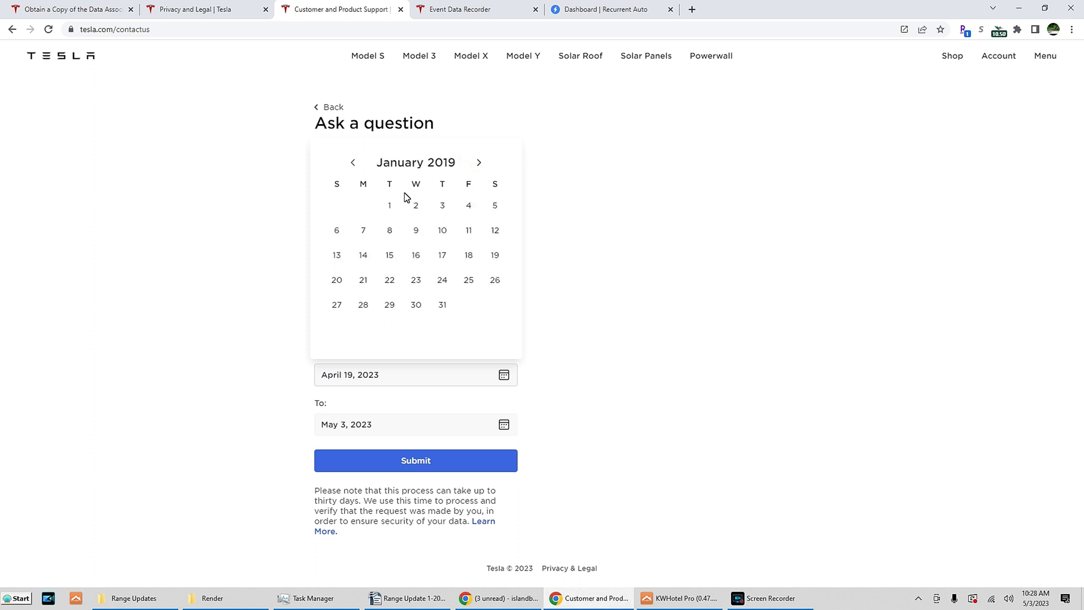
{"action": "left_click", "coordinate": [389, 206]}
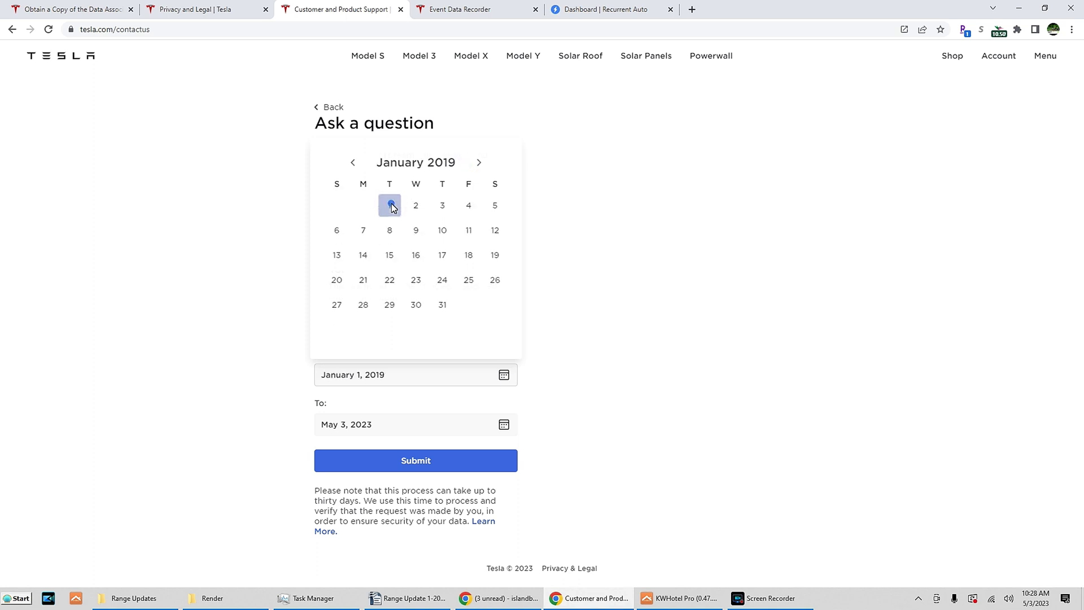
Submit the ms data request and reload the page for a blank contact form
{"action": "left_click", "coordinate": [449, 465]}
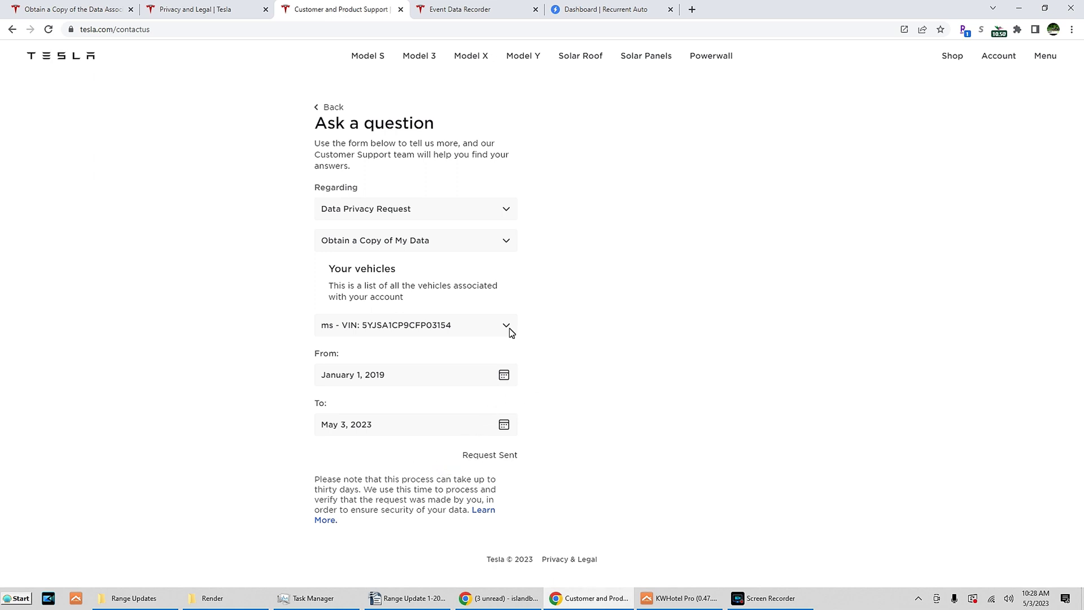
{"action": "left_click", "coordinate": [49, 29]}
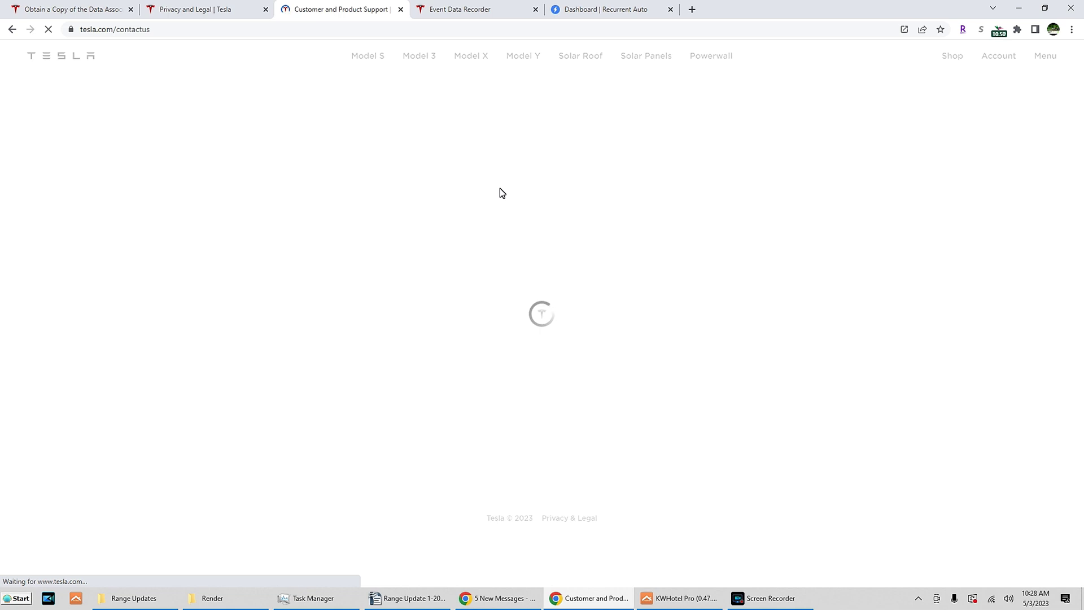
{"action": "left_click", "coordinate": [483, 208]}
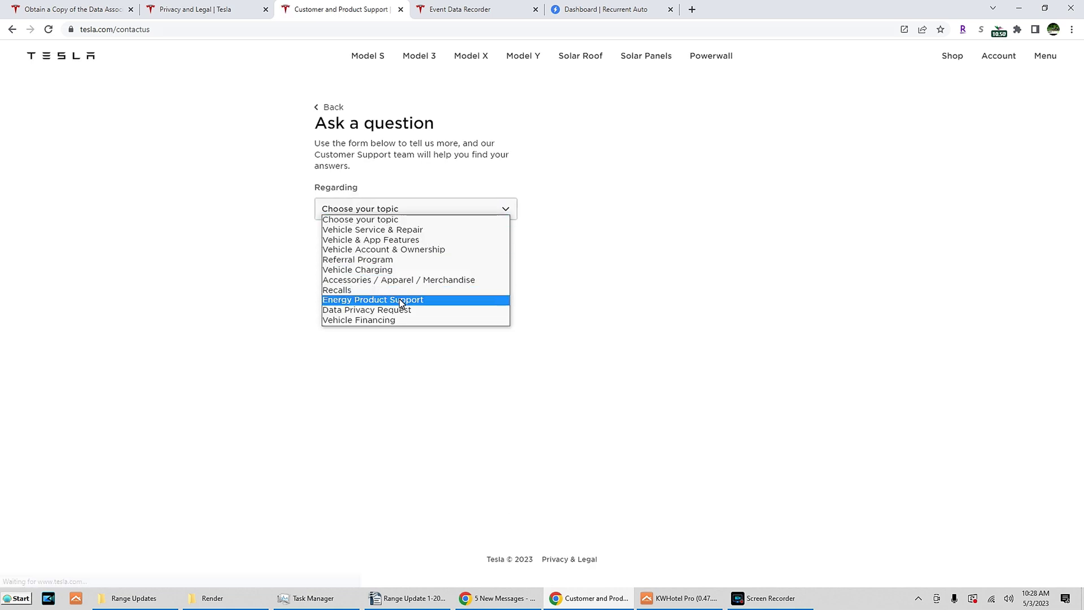
Choose Data Privacy Request, Obtain a Copy of My Data, and the mx vehicle
{"action": "left_click", "coordinate": [399, 309]}
{"action": "left_click", "coordinate": [415, 240]}
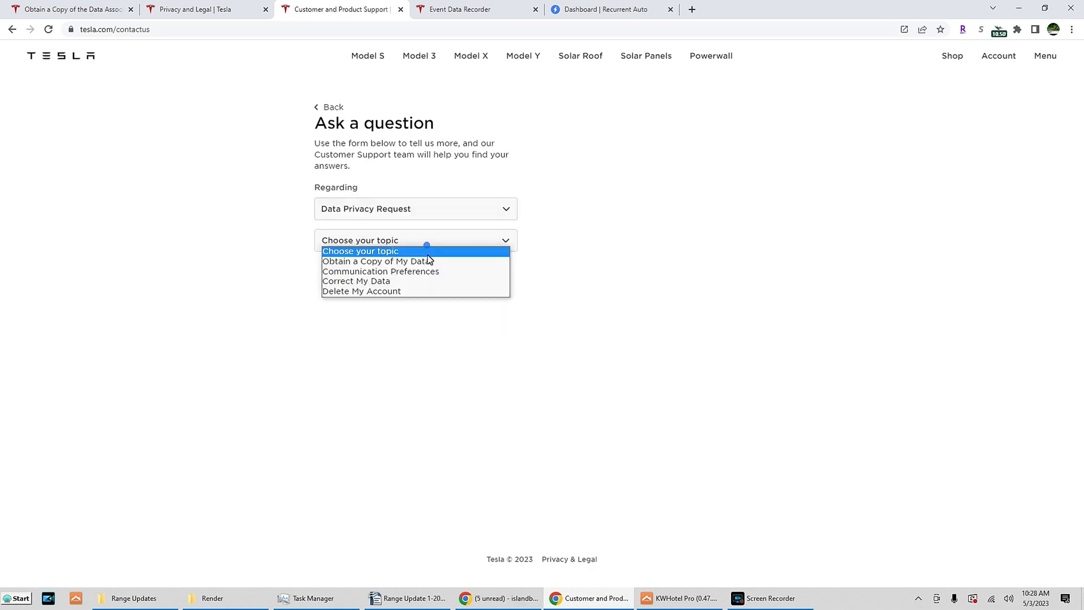
{"action": "left_click", "coordinate": [431, 262]}
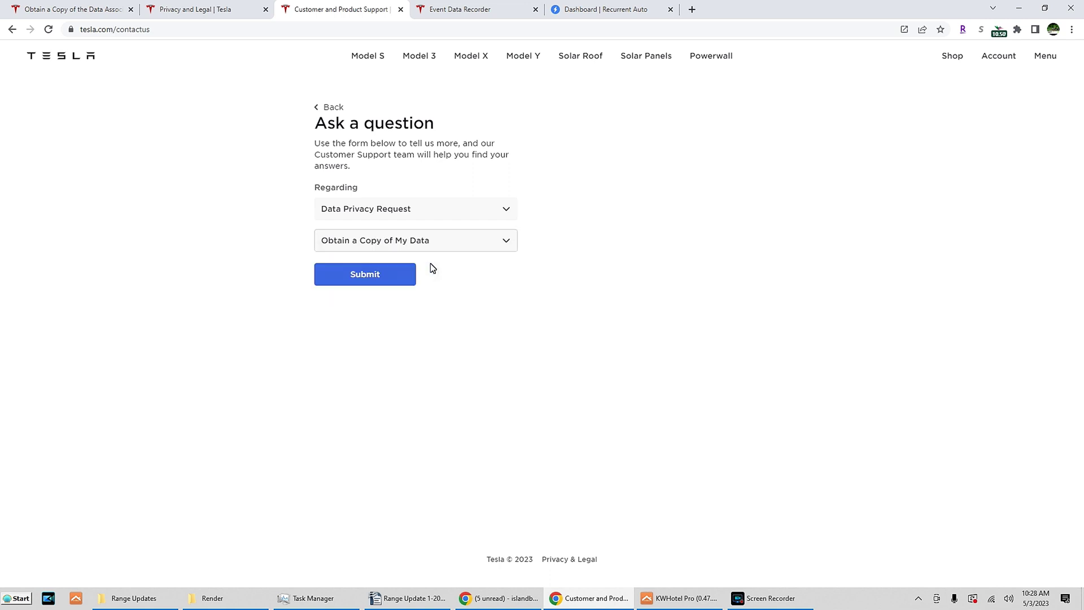
{"action": "left_click", "coordinate": [404, 273]}
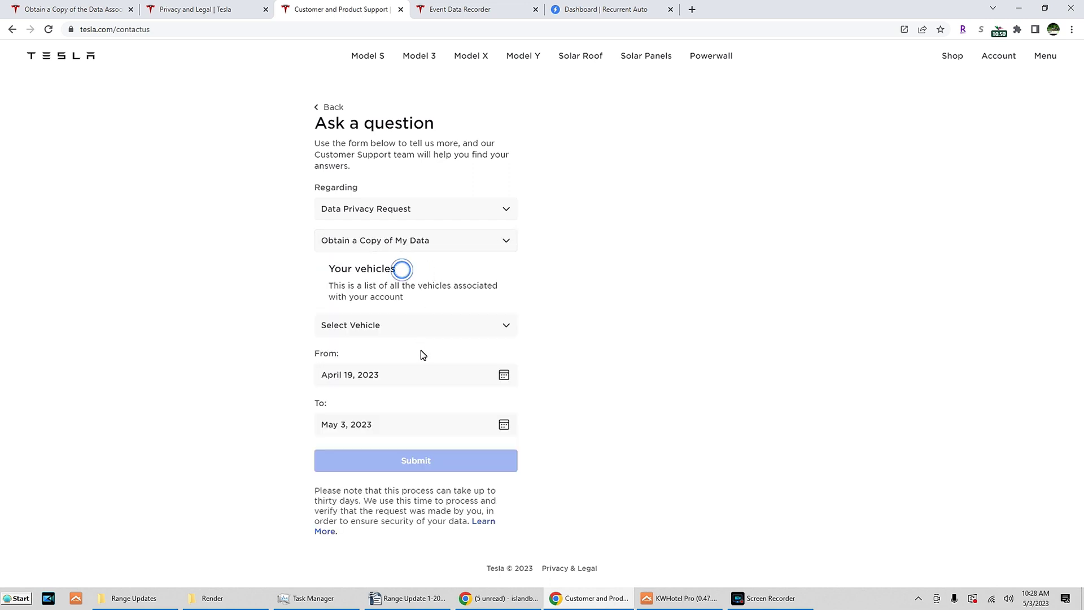
{"action": "left_click", "coordinate": [508, 324]}
{"action": "left_click", "coordinate": [474, 375]}
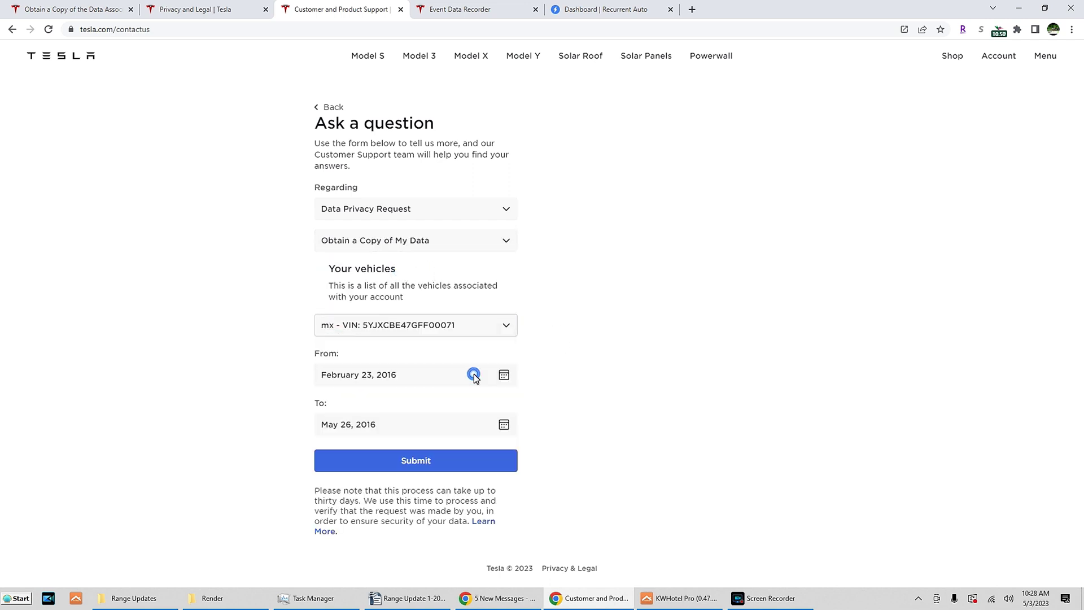
Set the request's From date to May 3, 2023
{"action": "left_click", "coordinate": [504, 376]}
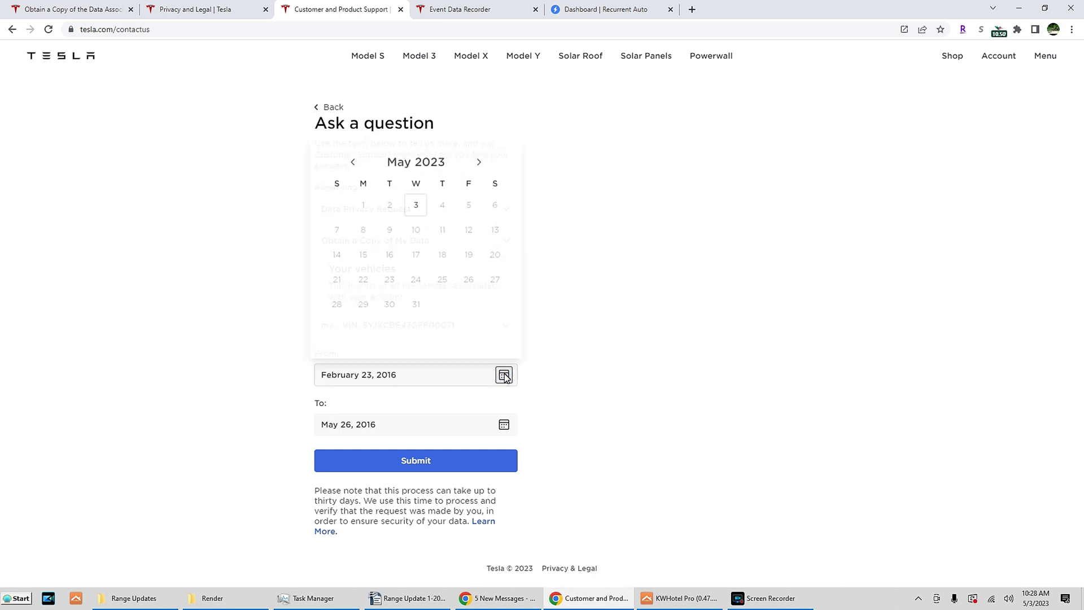
{"action": "left_click", "coordinate": [676, 398]}
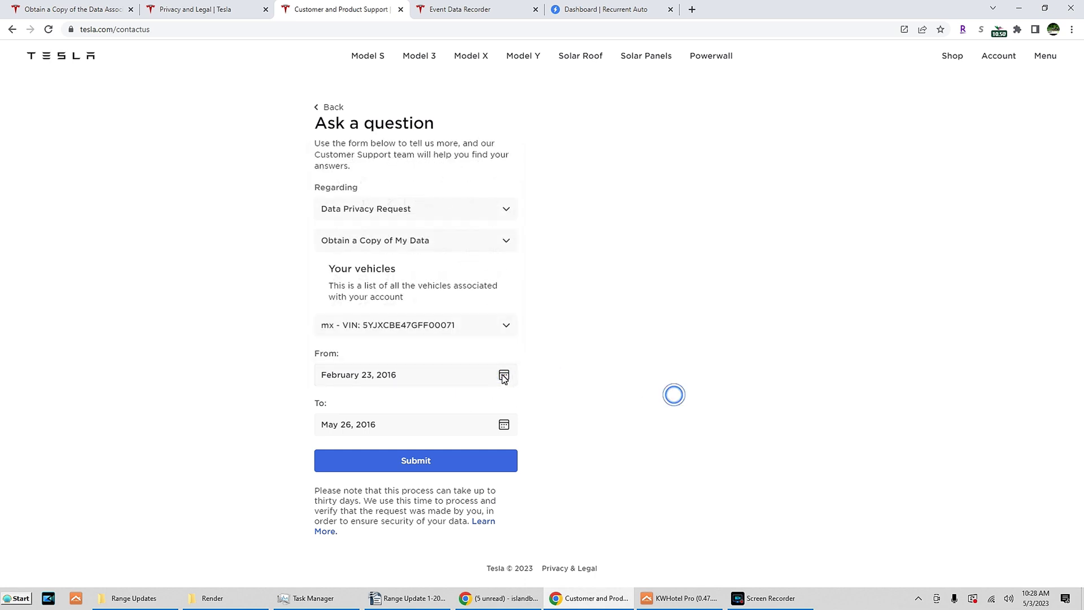
{"action": "left_click", "coordinate": [503, 375]}
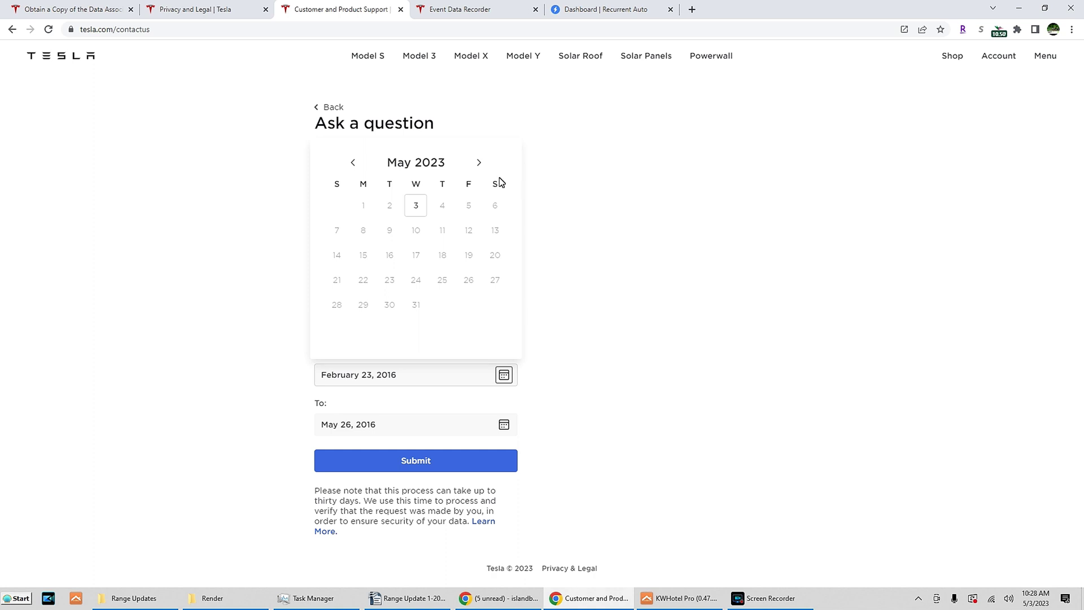
{"action": "left_click", "coordinate": [353, 163]}
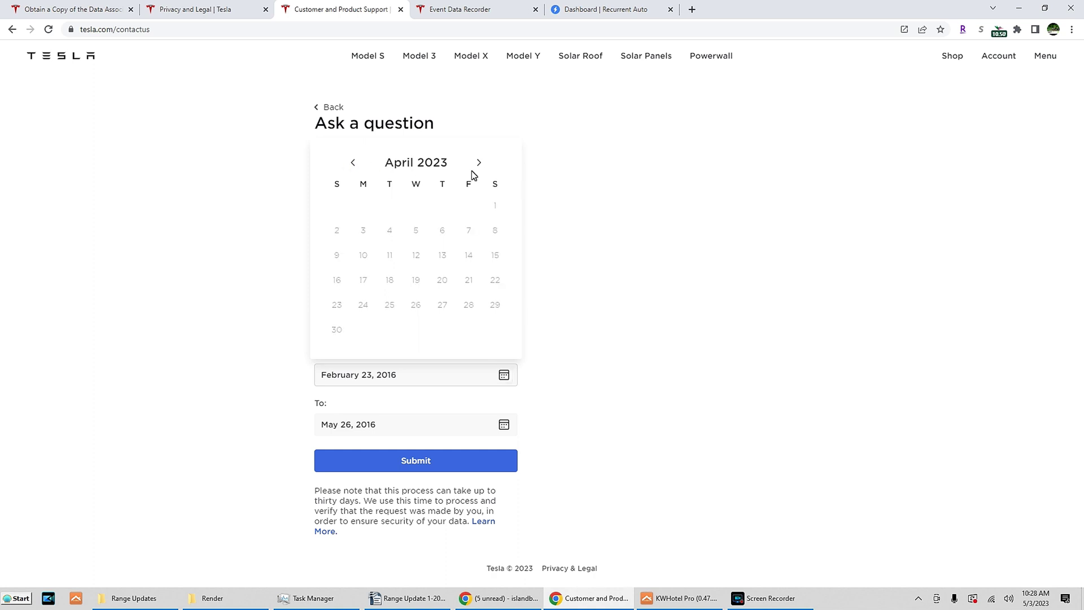
{"action": "left_click", "coordinate": [352, 163]}
{"action": "left_click", "coordinate": [352, 163]}
{"action": "triple_click", "coordinate": [353, 164]}
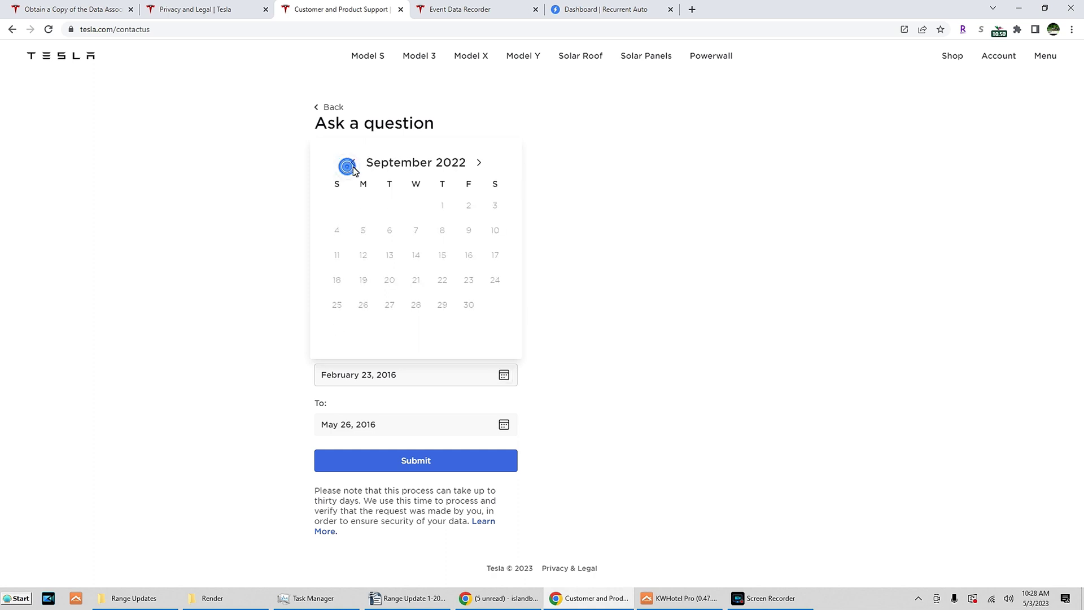
{"action": "left_click", "coordinate": [481, 164]}
{"action": "left_click", "coordinate": [353, 162]}
{"action": "left_click", "coordinate": [353, 163]}
{"action": "left_click", "coordinate": [354, 163]}
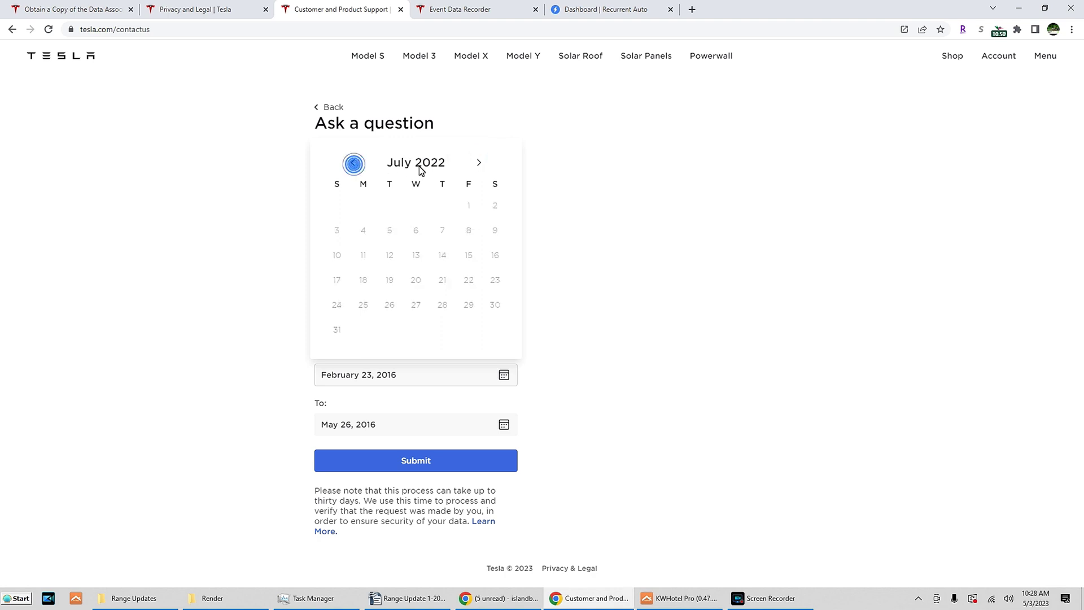
{"action": "left_click", "coordinate": [355, 164]}
{"action": "triple_click", "coordinate": [355, 164]}
{"action": "double_click", "coordinate": [356, 163]}
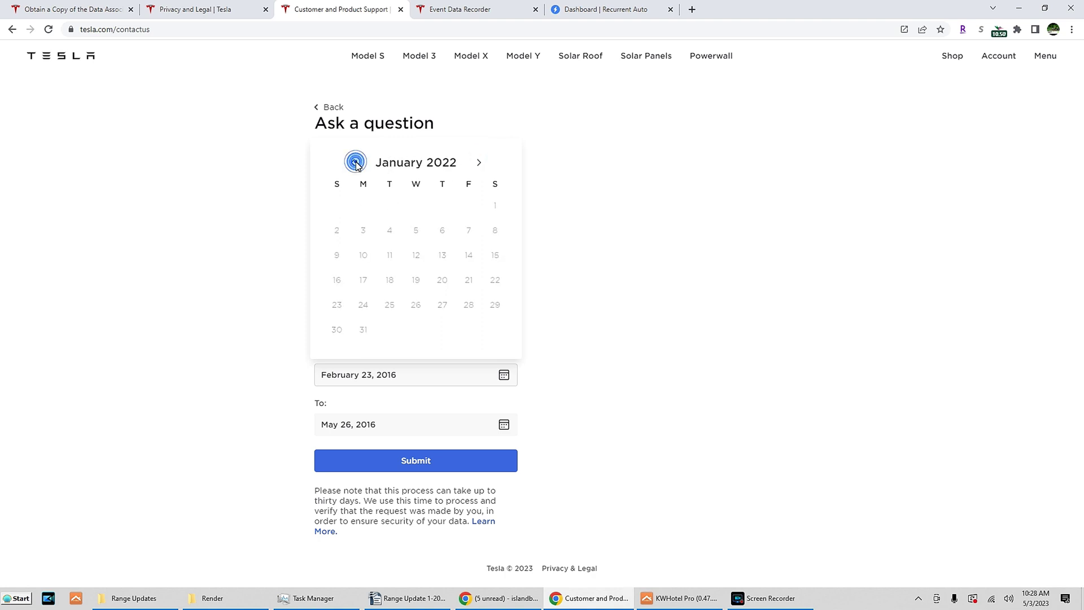
{"action": "left_click", "coordinate": [356, 163]}
{"action": "triple_click", "coordinate": [356, 164]}
{"action": "triple_click", "coordinate": [479, 162]}
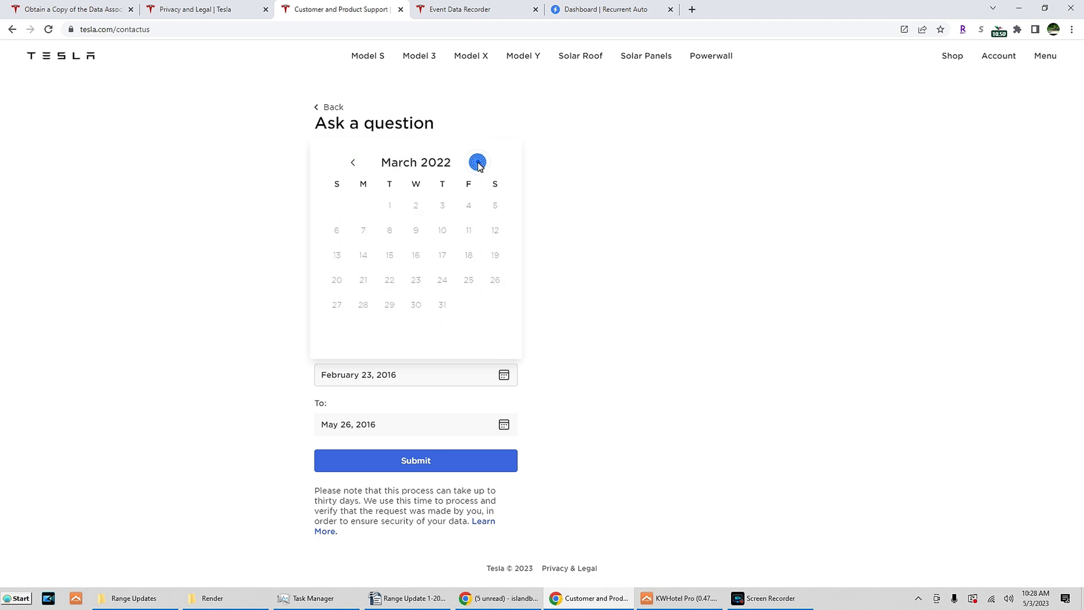
{"action": "triple_click", "coordinate": [478, 162]}
{"action": "left_click", "coordinate": [478, 163]}
{"action": "double_click", "coordinate": [478, 163]}
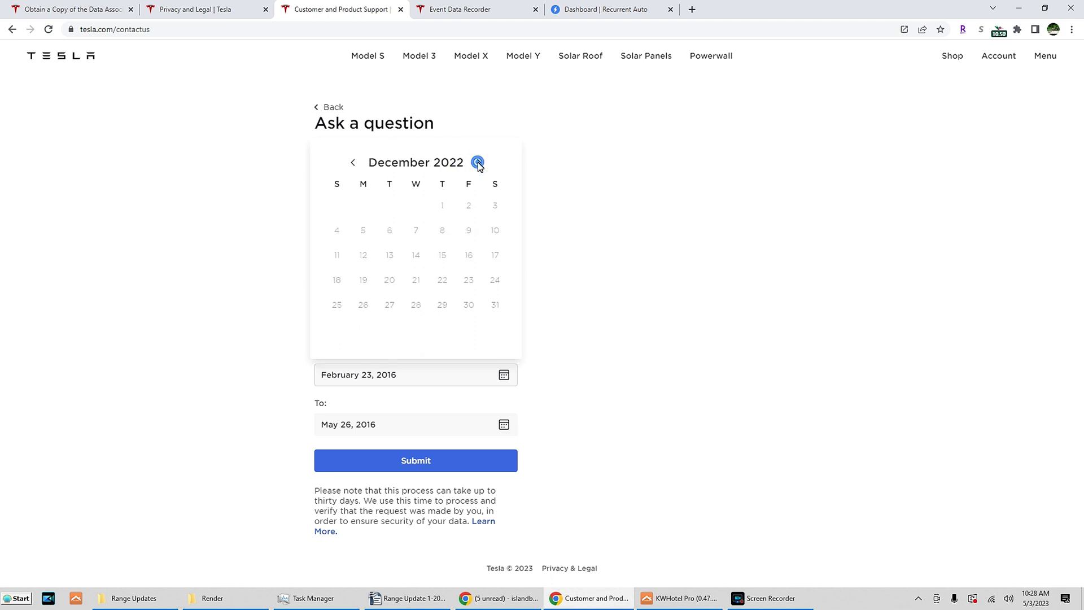
{"action": "left_click", "coordinate": [479, 163]}
{"action": "left_click", "coordinate": [478, 163]}
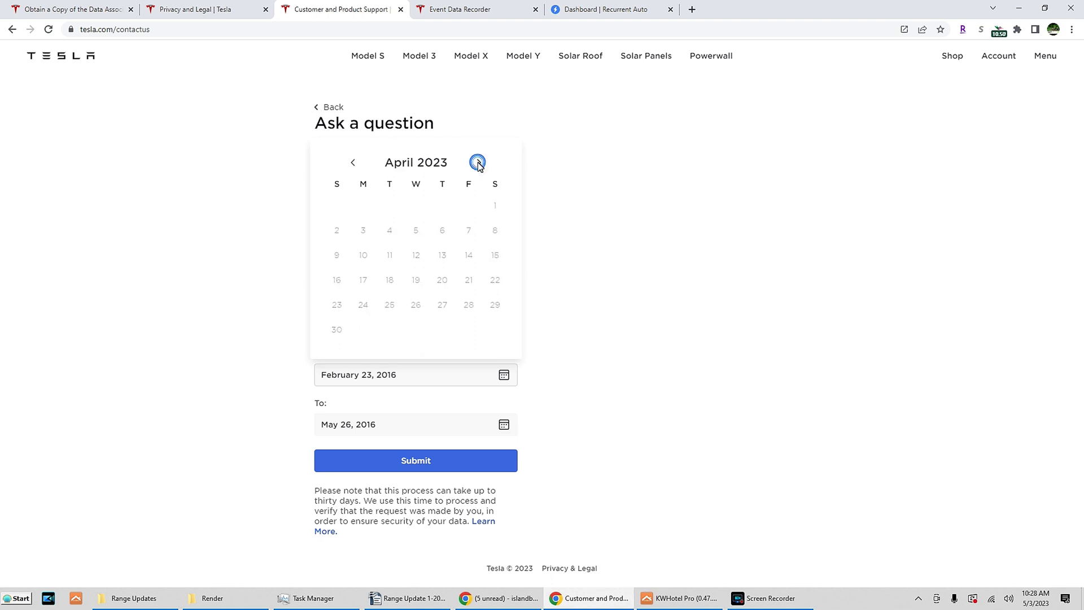
{"action": "left_click", "coordinate": [478, 162]}
{"action": "left_click", "coordinate": [415, 206]}
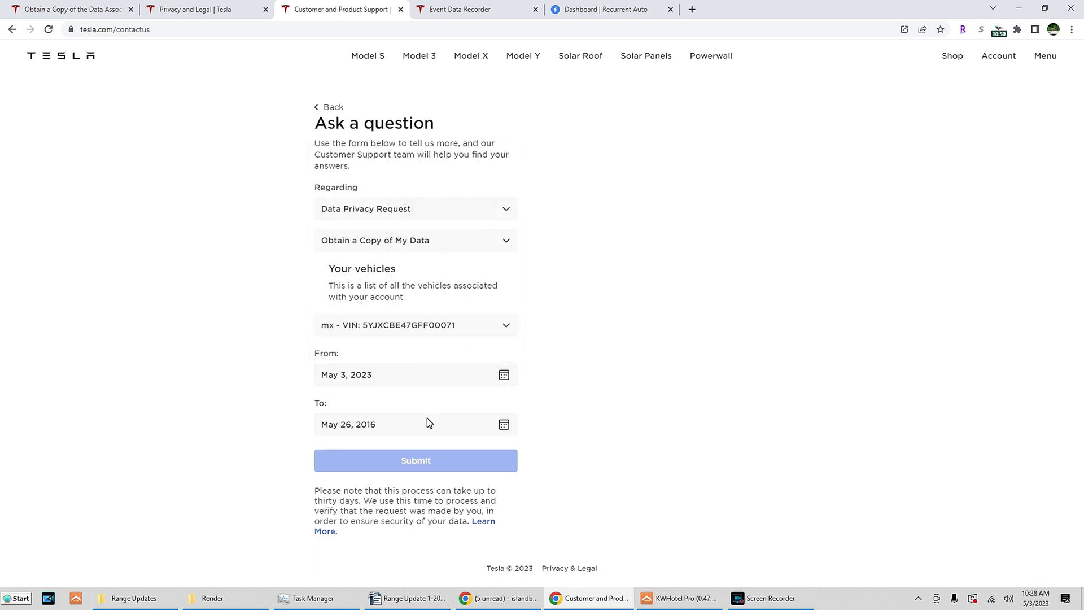
Set the To date to May 3, 2023, submit, and switch to the Yahoo Mail inbox
{"action": "left_click", "coordinate": [503, 427]}
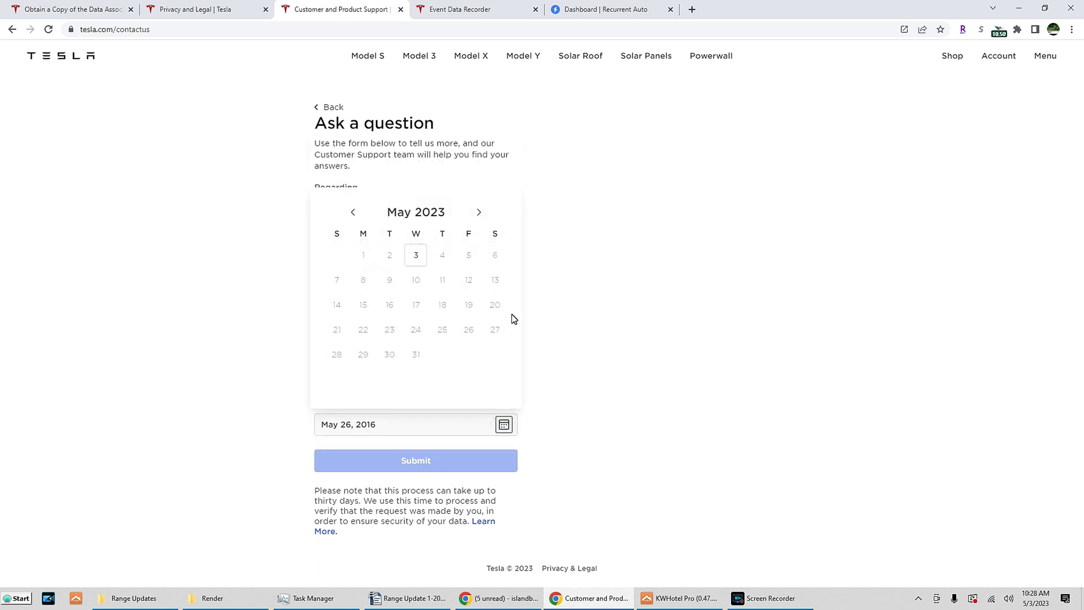
{"action": "left_click", "coordinate": [416, 256]}
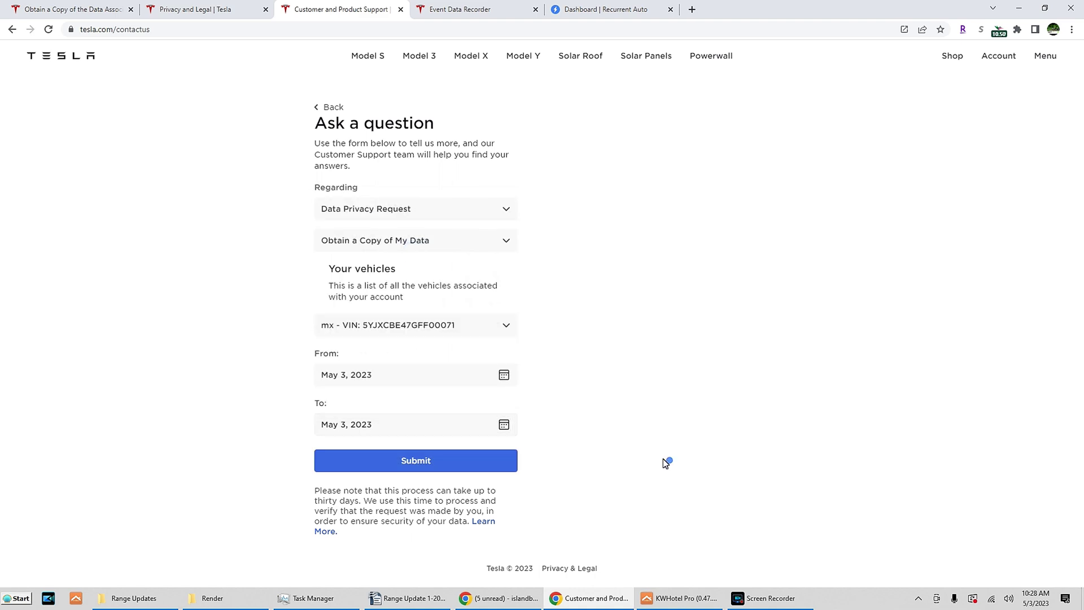
{"action": "left_click", "coordinate": [456, 459]}
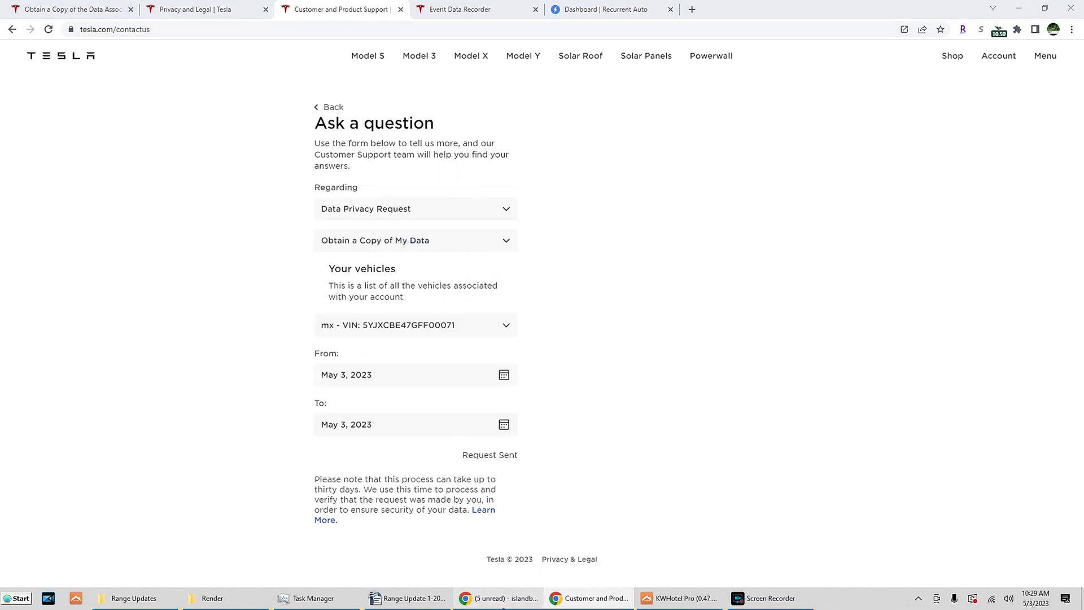
{"action": "left_click", "coordinate": [500, 599]}
{"action": "left_click", "coordinate": [495, 143]}
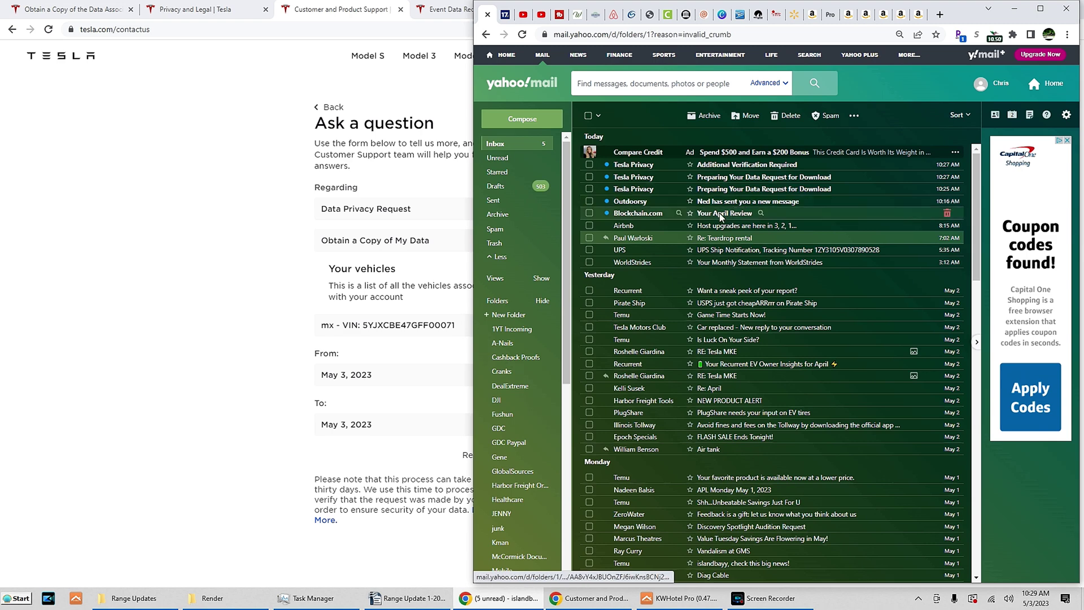
Read the Tesla Privacy email requesting VIN, date range and ownership details, then return to the inbox
{"action": "right_click", "coordinate": [741, 166]}
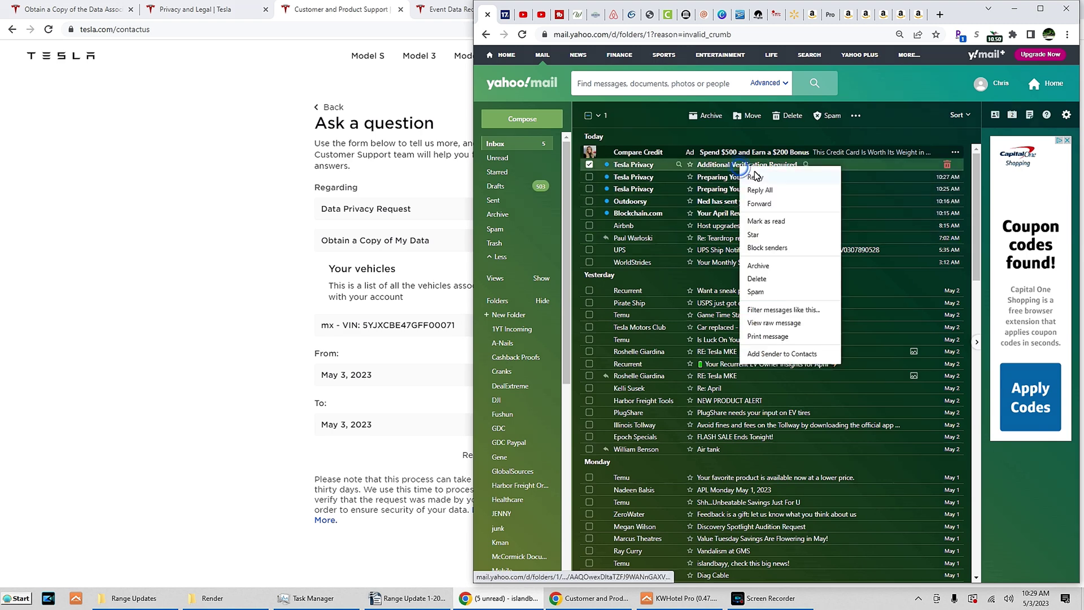
{"action": "left_click", "coordinate": [720, 165]}
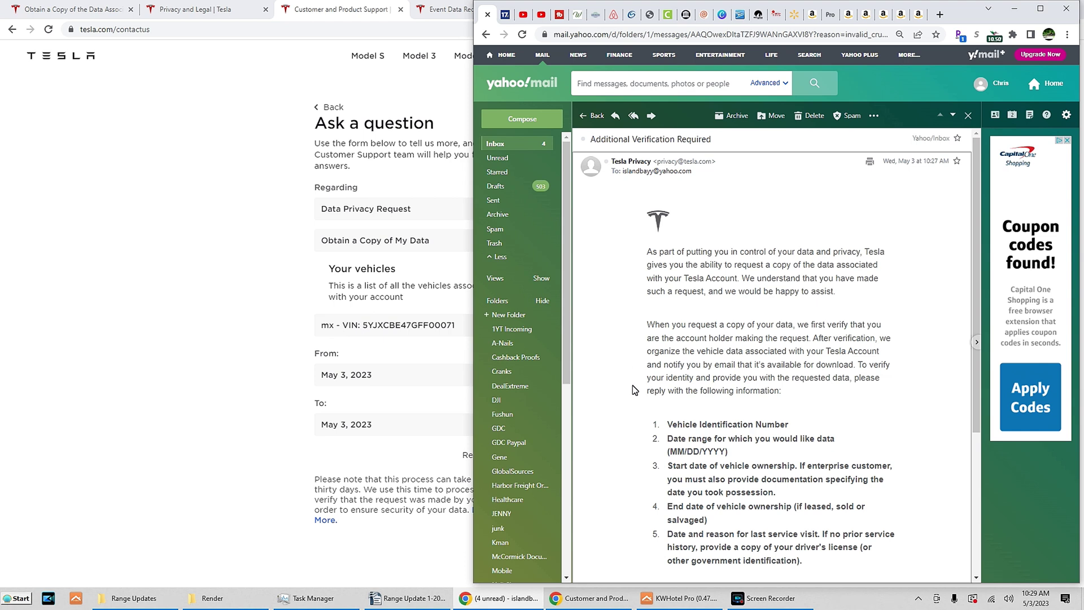
{"action": "scroll", "coordinate": [704, 356], "scroll_direction": "down", "scroll_amount": 2}
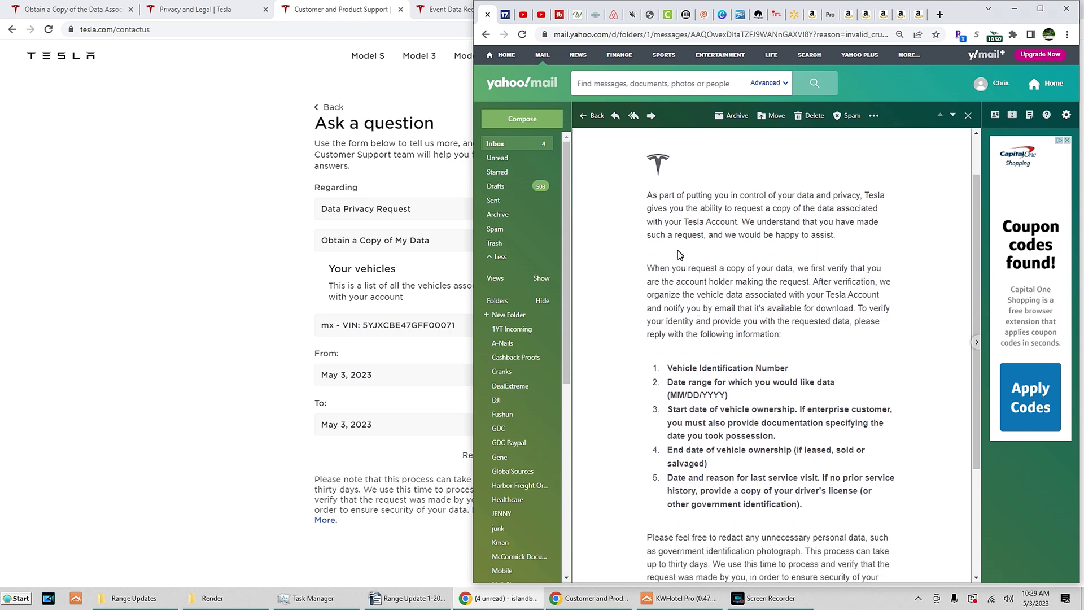
{"action": "scroll", "coordinate": [680, 253], "scroll_direction": "down", "scroll_amount": 2}
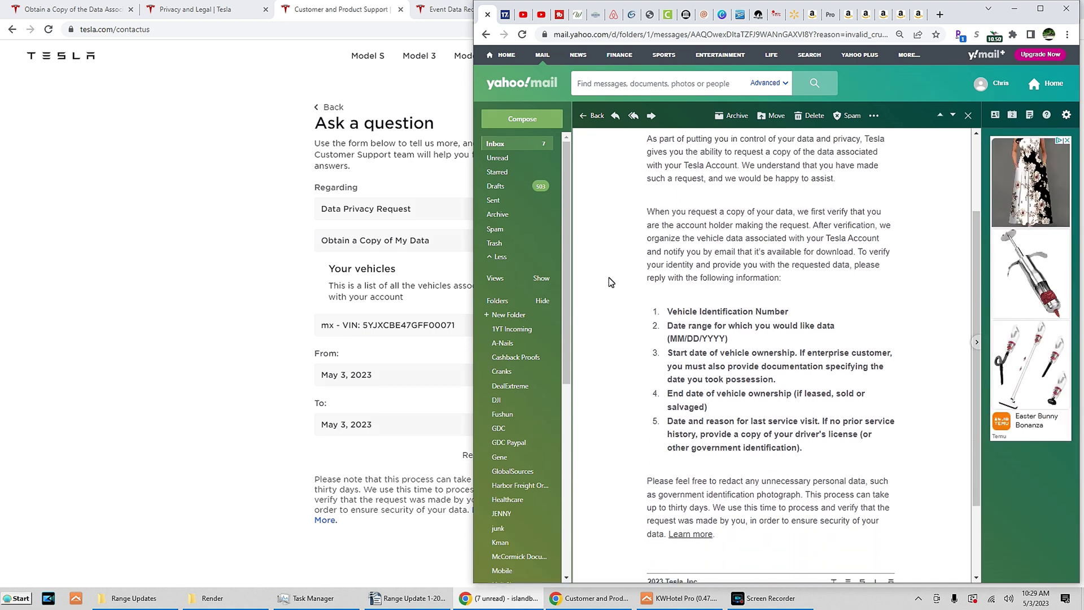
{"action": "scroll", "coordinate": [610, 292], "scroll_direction": "down", "scroll_amount": 3}
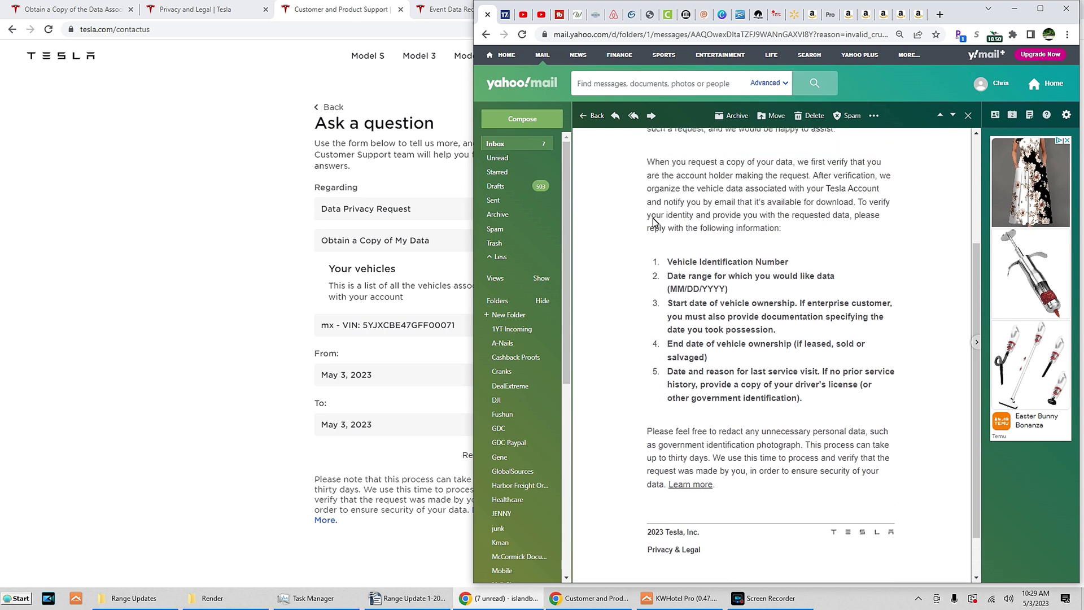
{"action": "left_click_drag", "start_coordinate": [647, 163], "coordinate": [848, 505]}
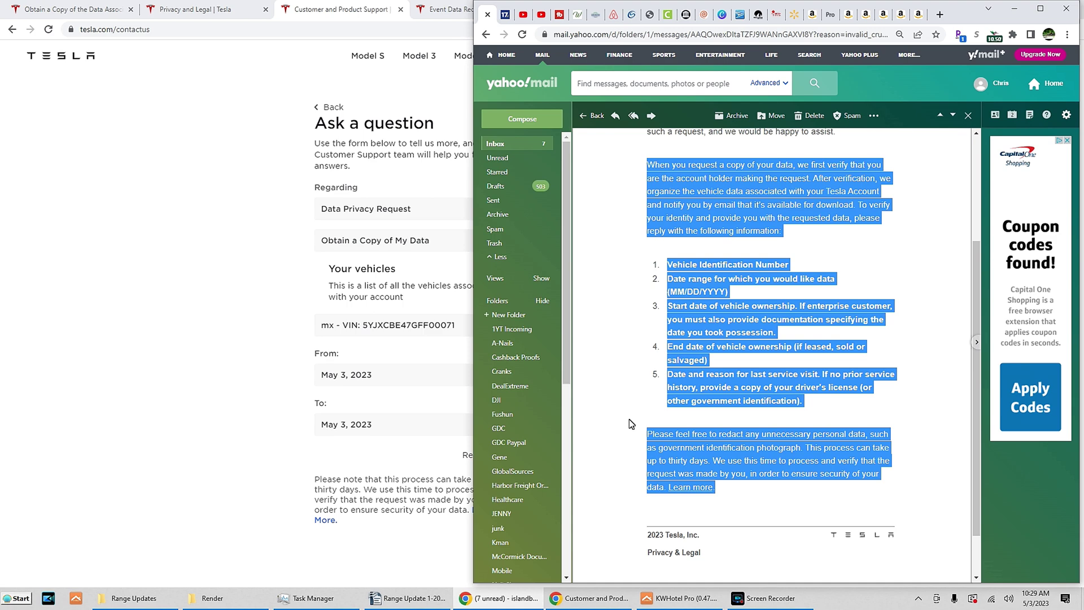
{"action": "left_click", "coordinate": [630, 419]}
{"action": "scroll", "coordinate": [629, 419], "scroll_direction": "down", "scroll_amount": 2}
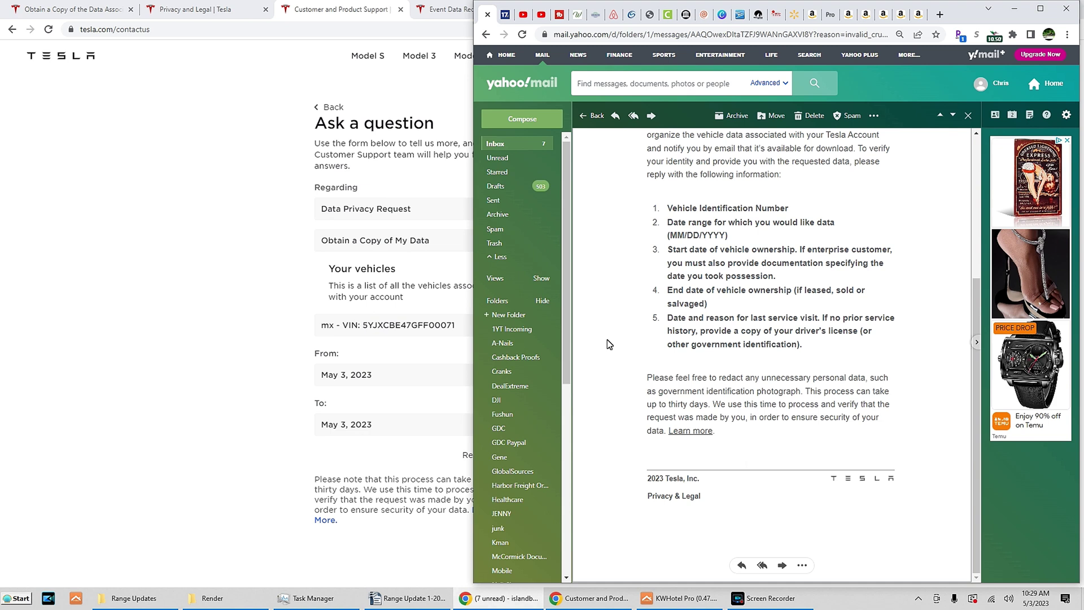
{"action": "scroll", "coordinate": [633, 355], "scroll_direction": "up", "scroll_amount": 2}
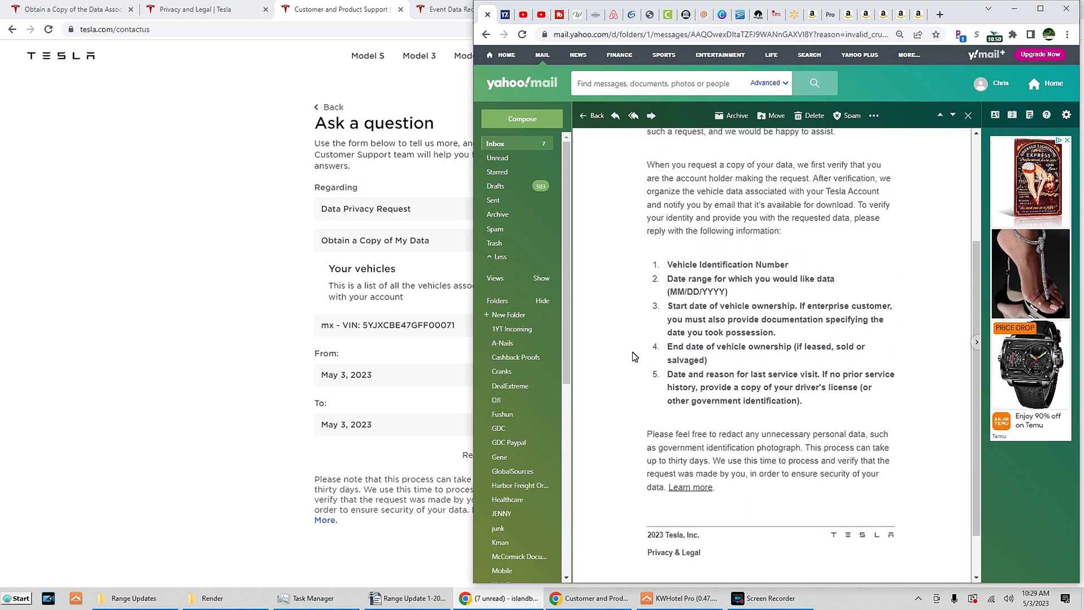
{"action": "scroll", "coordinate": [633, 356], "scroll_direction": "up", "scroll_amount": 2}
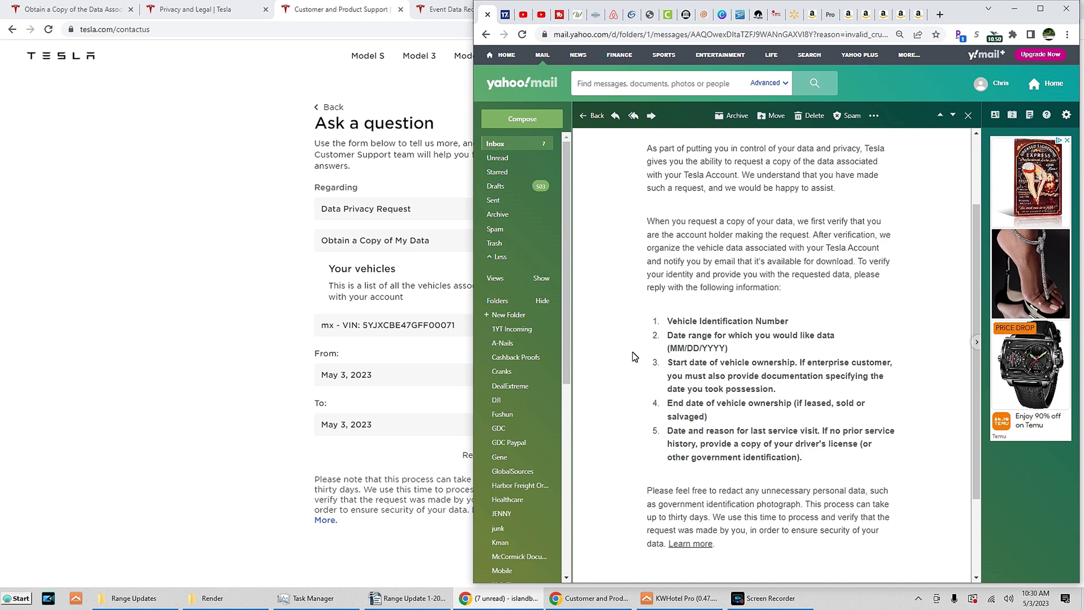
{"action": "scroll", "coordinate": [633, 356], "scroll_direction": "down", "scroll_amount": 3}
{"action": "scroll", "coordinate": [633, 356], "scroll_direction": "up", "scroll_amount": 5}
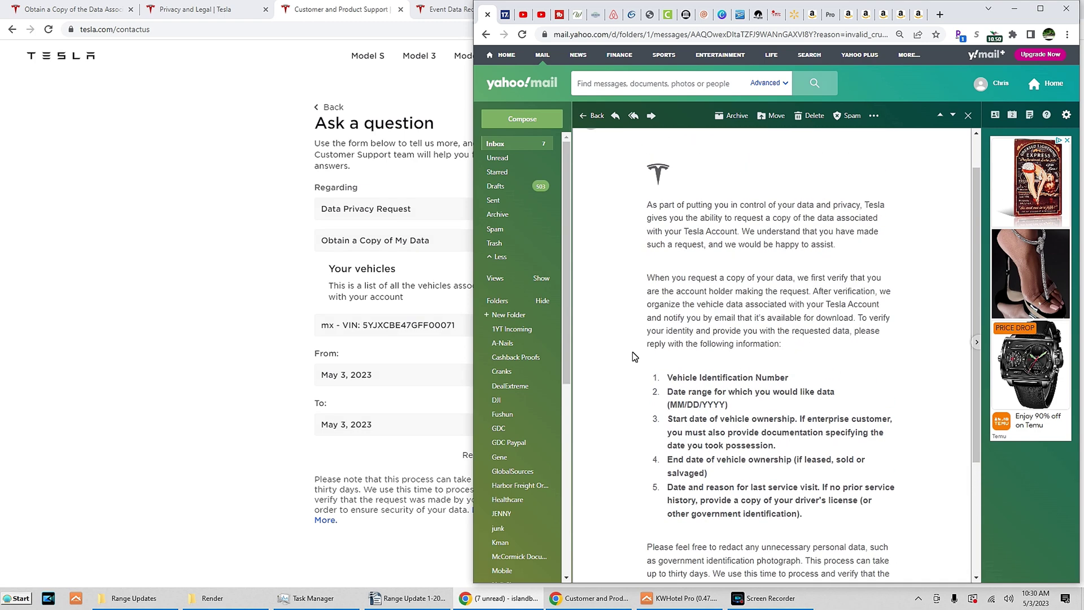
{"action": "left_click", "coordinate": [494, 144]}
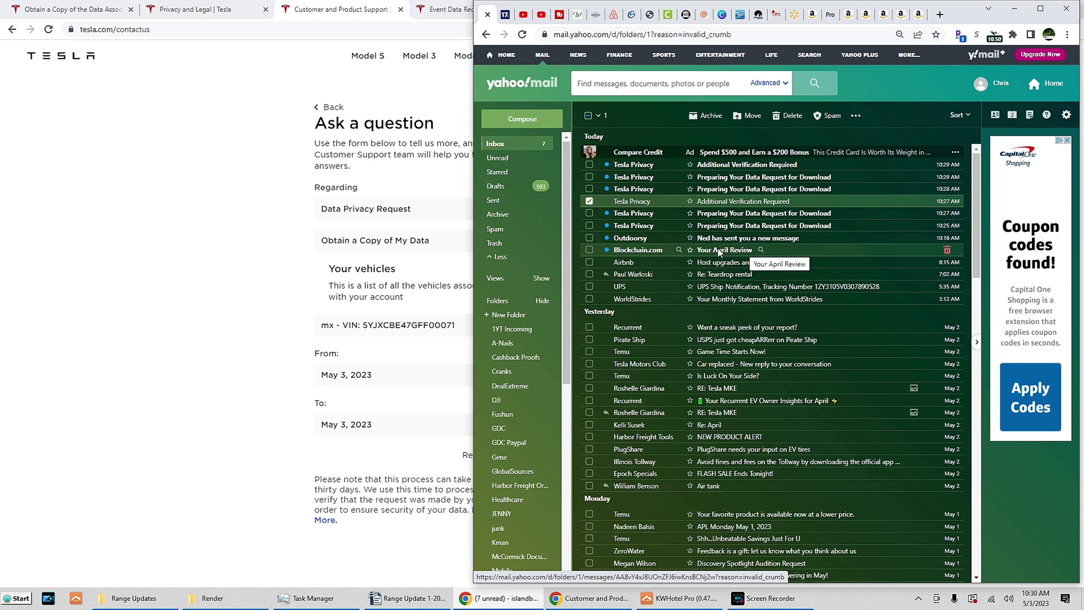
Open the 10:29 AM Tesla Privacy email, then return to the Tesla form's vehicle list
{"action": "left_click", "coordinate": [746, 164]}
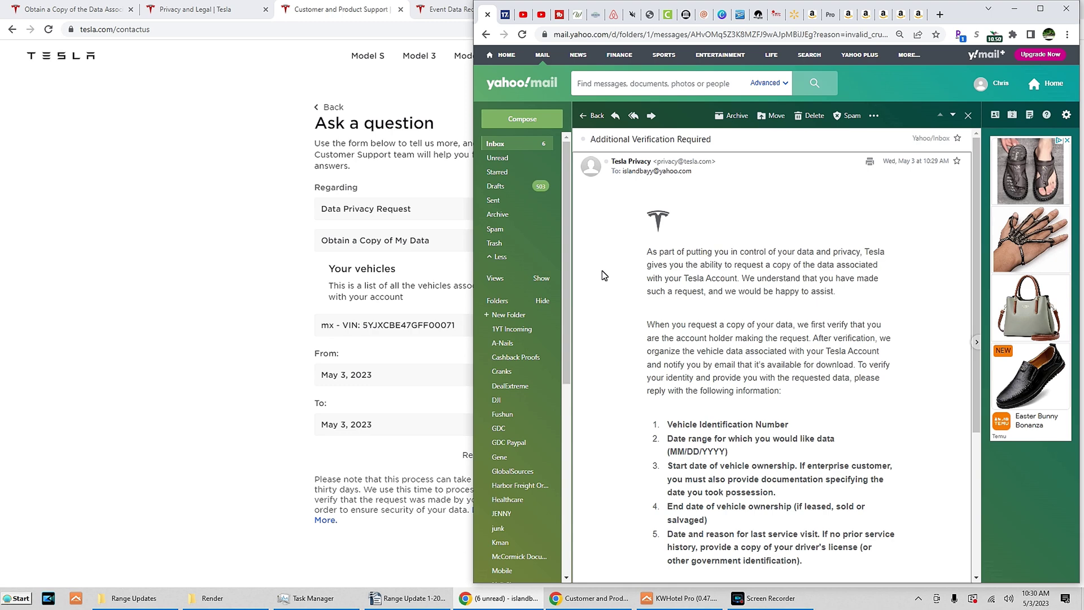
{"action": "scroll", "coordinate": [601, 270], "scroll_direction": "down", "scroll_amount": 5}
{"action": "scroll", "coordinate": [602, 269], "scroll_direction": "up", "scroll_amount": 5}
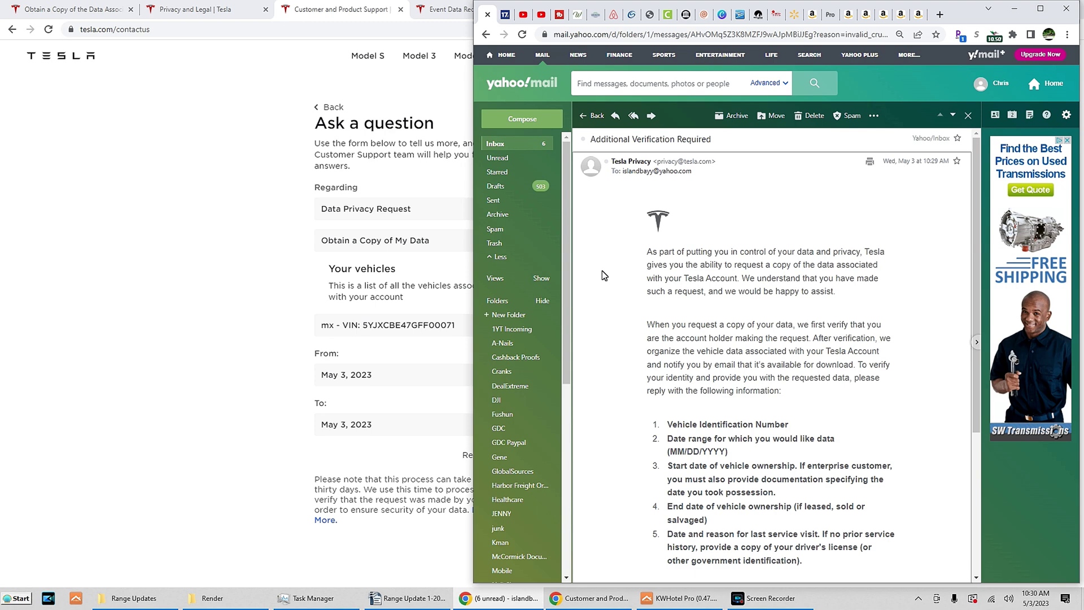
{"action": "left_click", "coordinate": [271, 348]}
{"action": "left_click", "coordinate": [505, 334]}
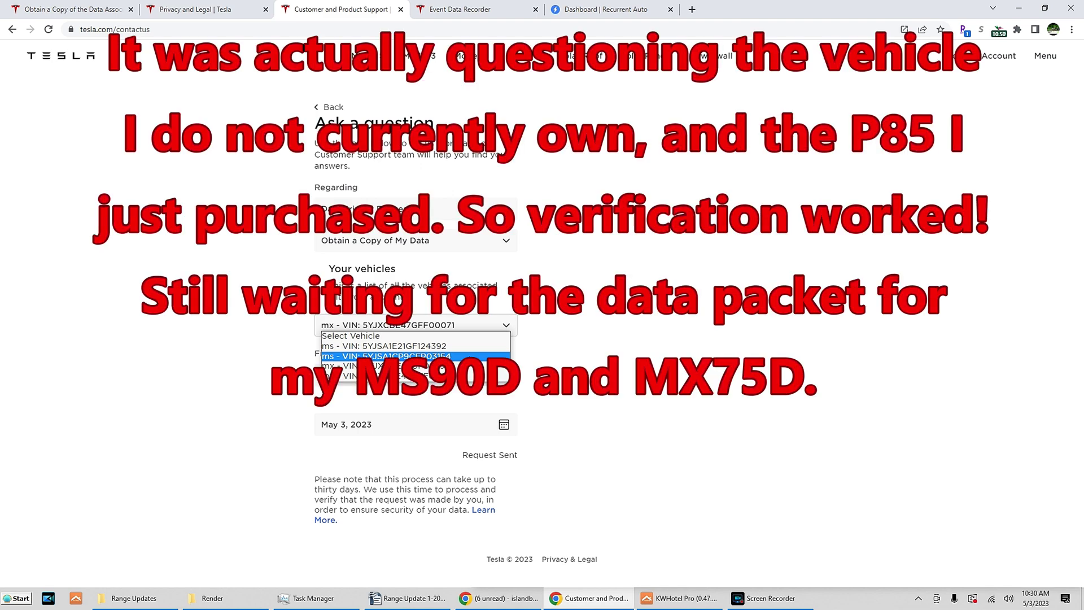
{"action": "left_click", "coordinate": [423, 357]}
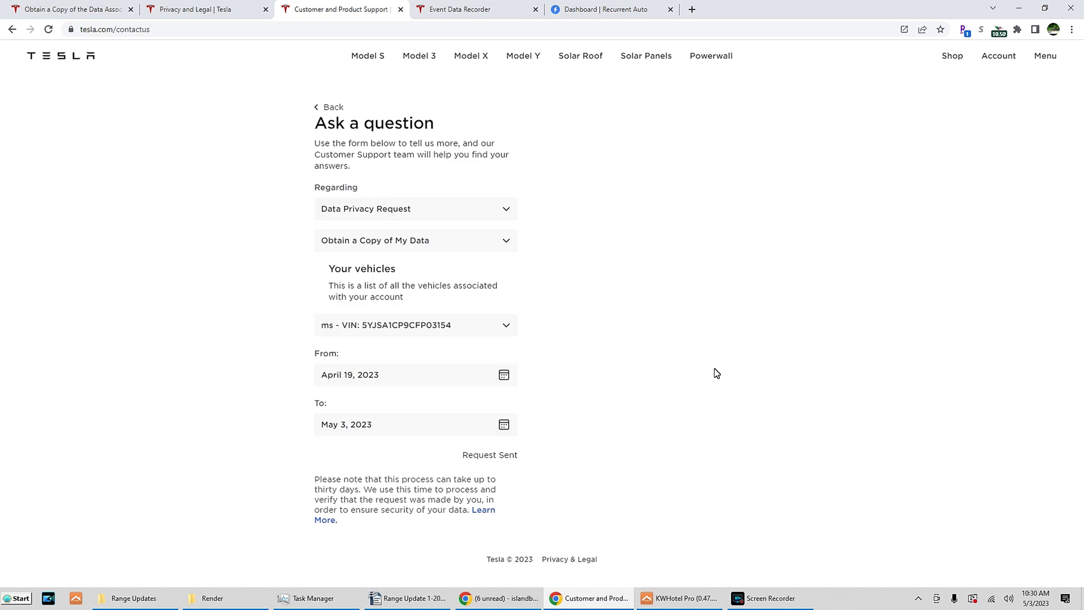
{"action": "left_click", "coordinate": [72, 9]}
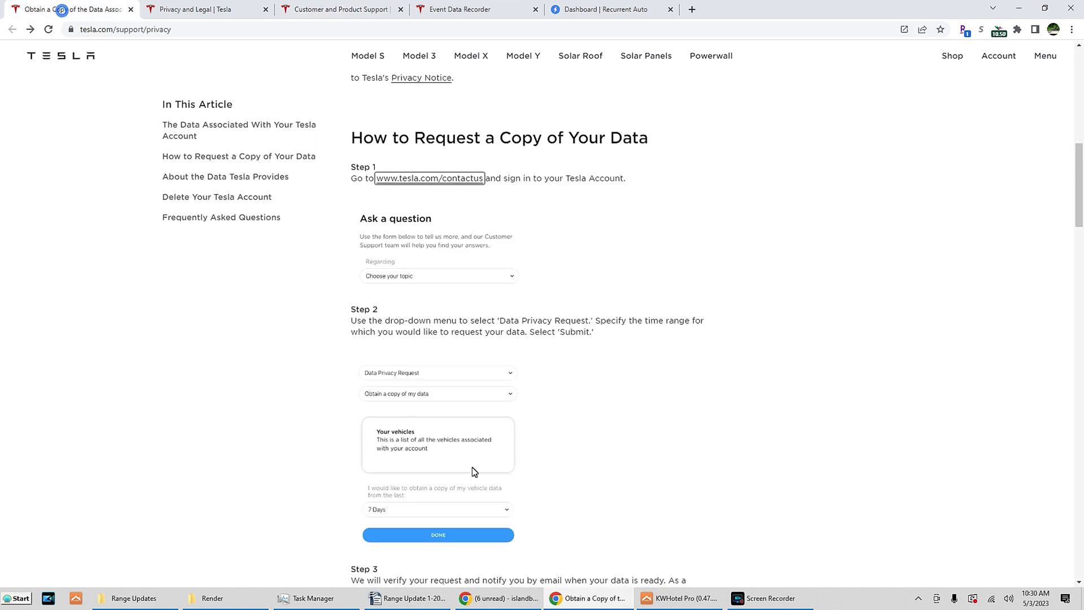
{"action": "scroll", "coordinate": [471, 467], "scroll_direction": "down", "scroll_amount": 5}
{"action": "scroll", "coordinate": [546, 449], "scroll_direction": "down", "scroll_amount": 5}
{"action": "scroll", "coordinate": [546, 448], "scroll_direction": "down", "scroll_amount": 5}
{"action": "scroll", "coordinate": [546, 448], "scroll_direction": "down", "scroll_amount": 4}
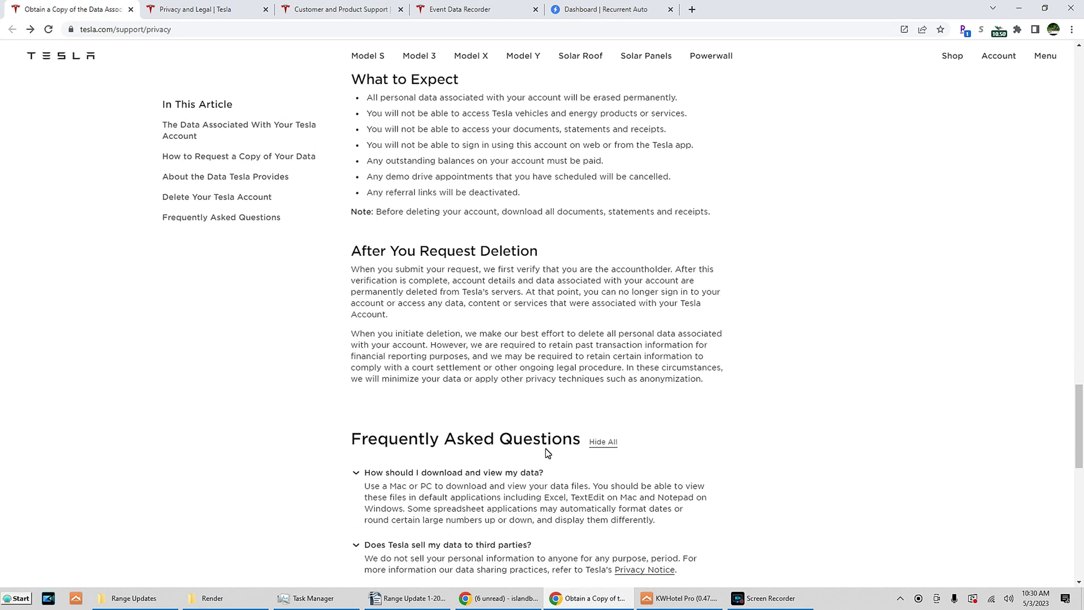
{"action": "scroll", "coordinate": [546, 448], "scroll_direction": "down", "scroll_amount": 3}
{"action": "scroll", "coordinate": [546, 449], "scroll_direction": "down", "scroll_amount": 3}
{"action": "scroll", "coordinate": [546, 452], "scroll_direction": "down", "scroll_amount": 5}
{"action": "scroll", "coordinate": [545, 451], "scroll_direction": "down", "scroll_amount": 4}
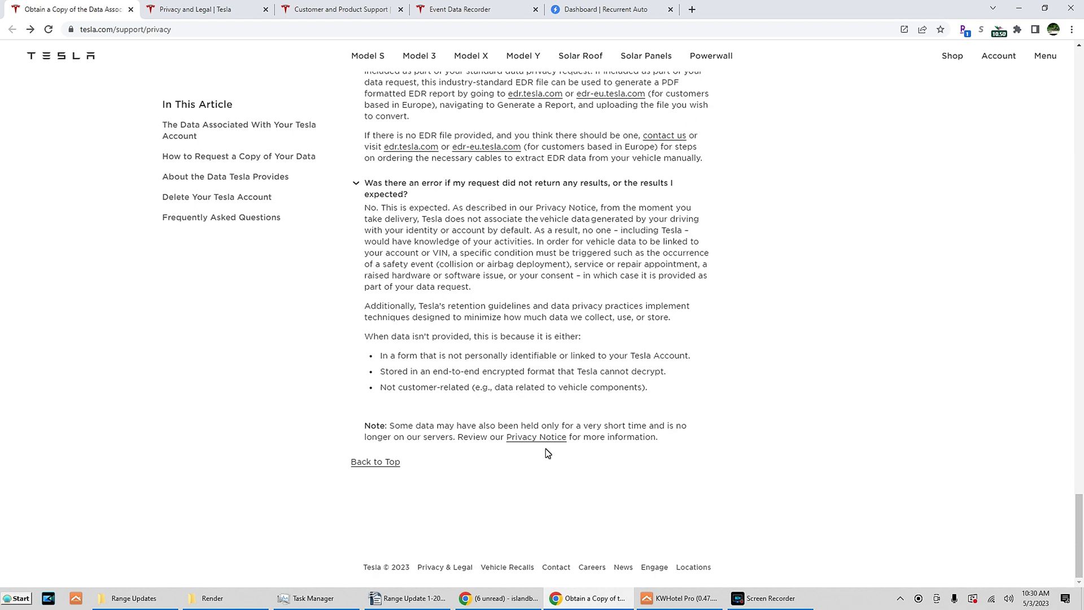
{"action": "scroll", "coordinate": [728, 479], "scroll_direction": "up", "scroll_amount": 1}
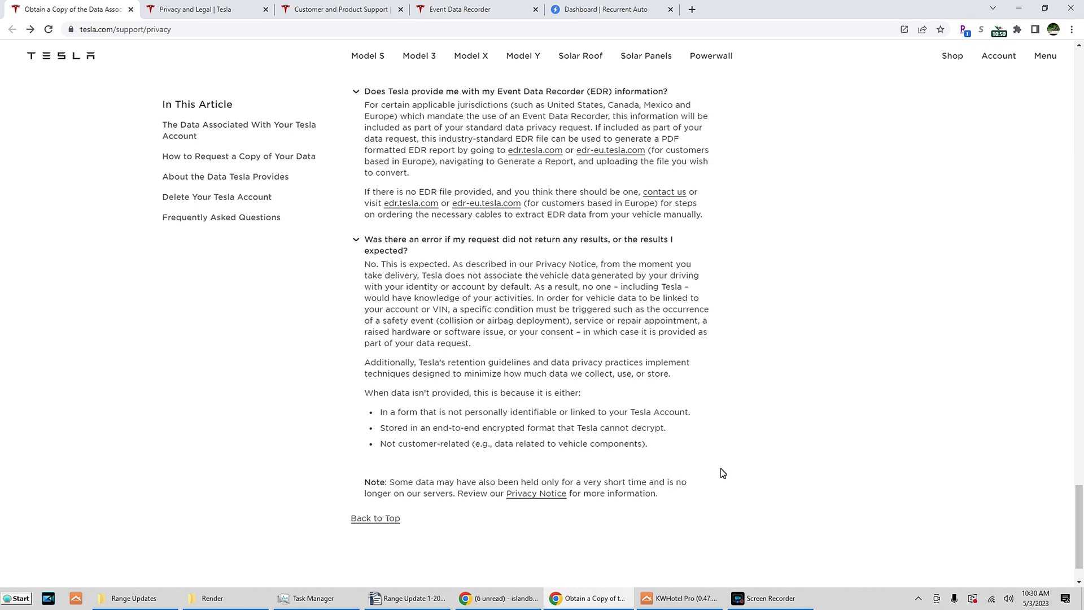
{"action": "scroll", "coordinate": [474, 167], "scroll_direction": "up", "scroll_amount": 2}
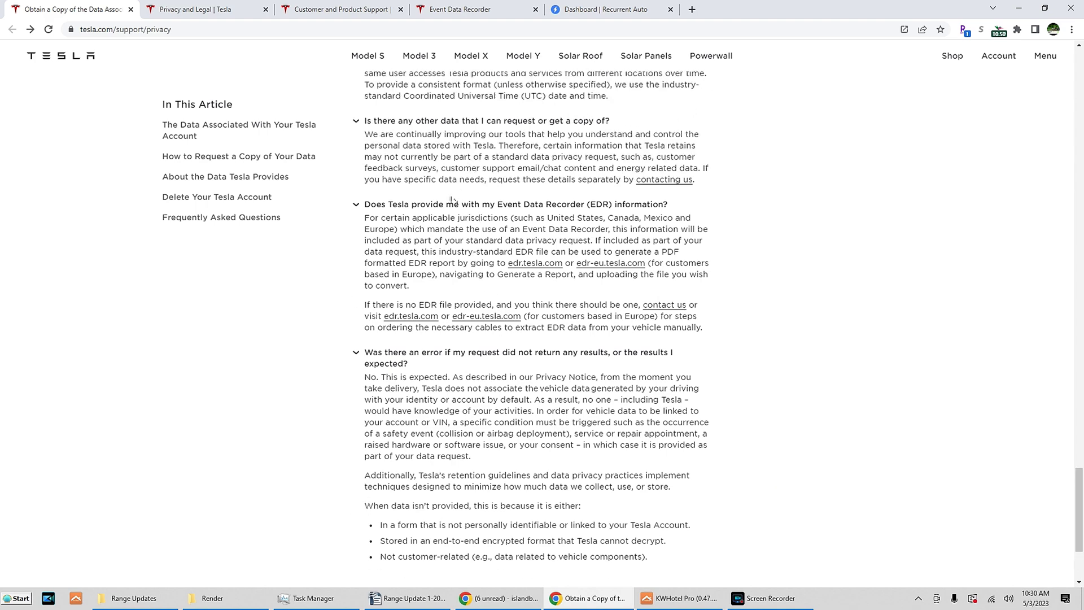
{"action": "left_click_drag", "start_coordinate": [365, 204], "coordinate": [710, 270]}
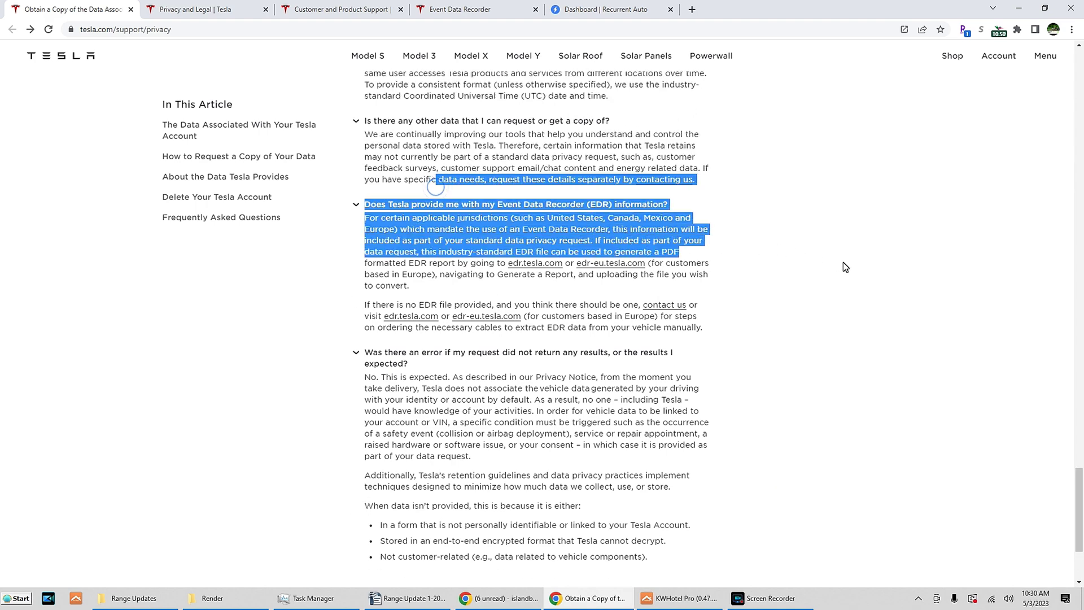
{"action": "left_click", "coordinate": [836, 275]}
{"action": "scroll", "coordinate": [833, 277], "scroll_direction": "down", "scroll_amount": 2}
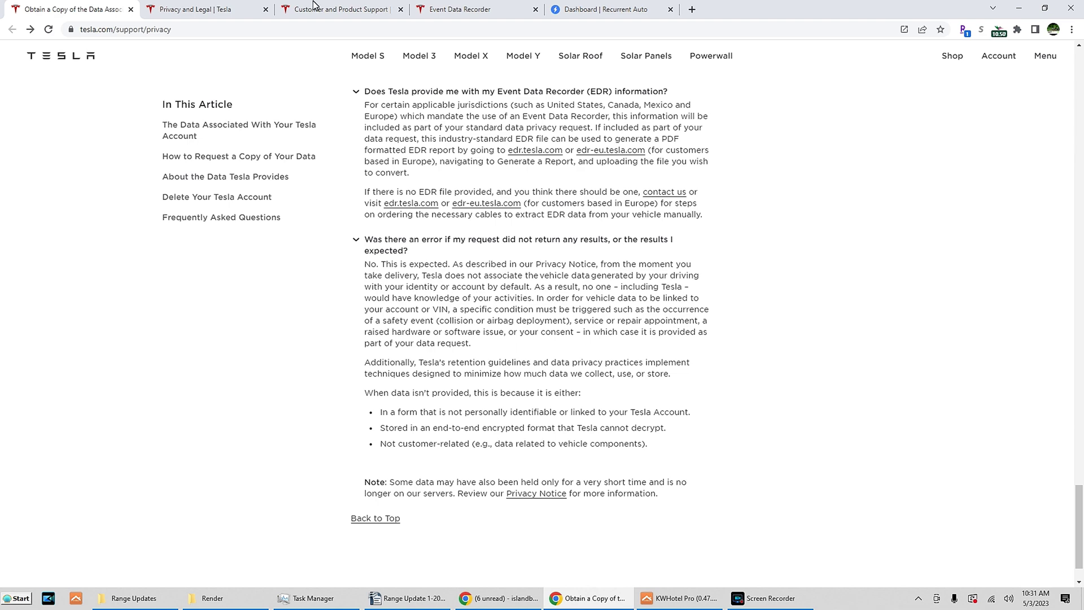
{"action": "left_click", "coordinate": [335, 10]}
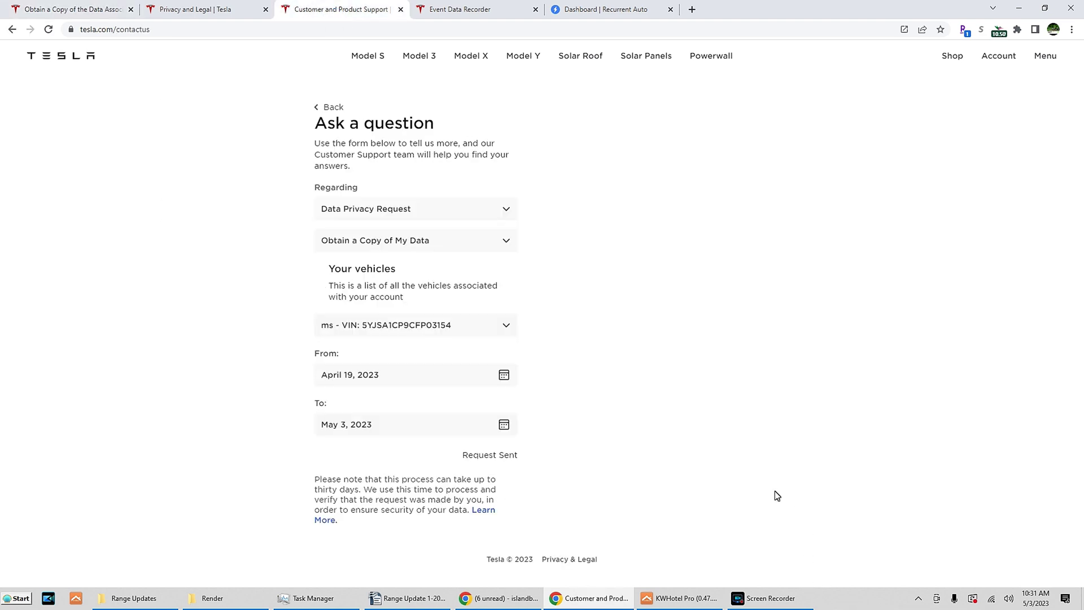